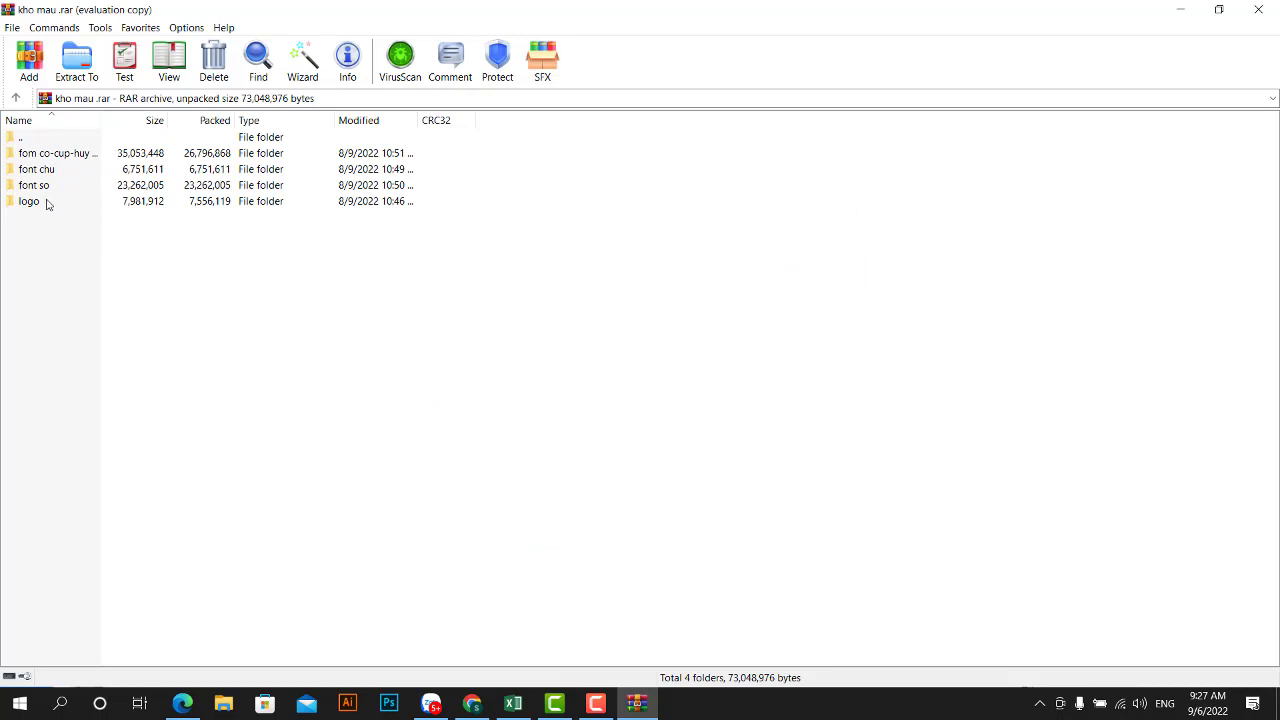
- Open cac mon the thao.ai from the fom co-cup-huy chuong folder of the kho mau .rar archive in Illustrator
drag(84, 228, 38, 150)
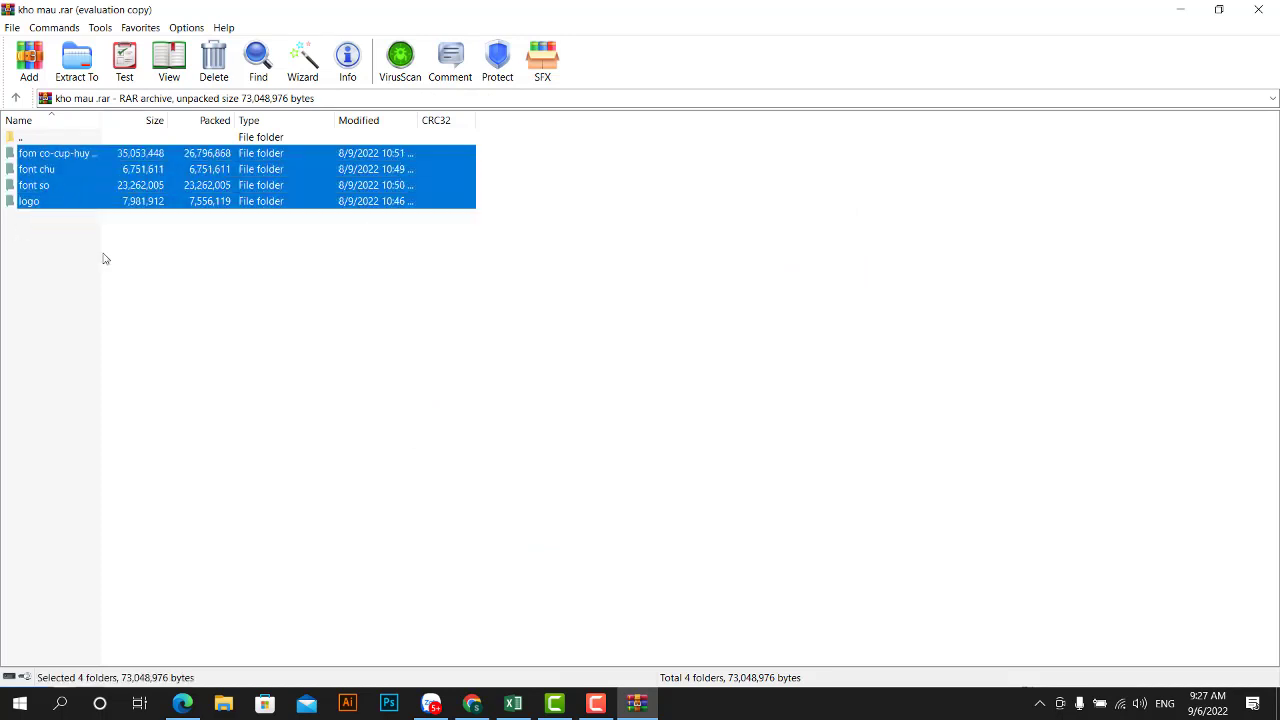
click(104, 250)
double_click(57, 155)
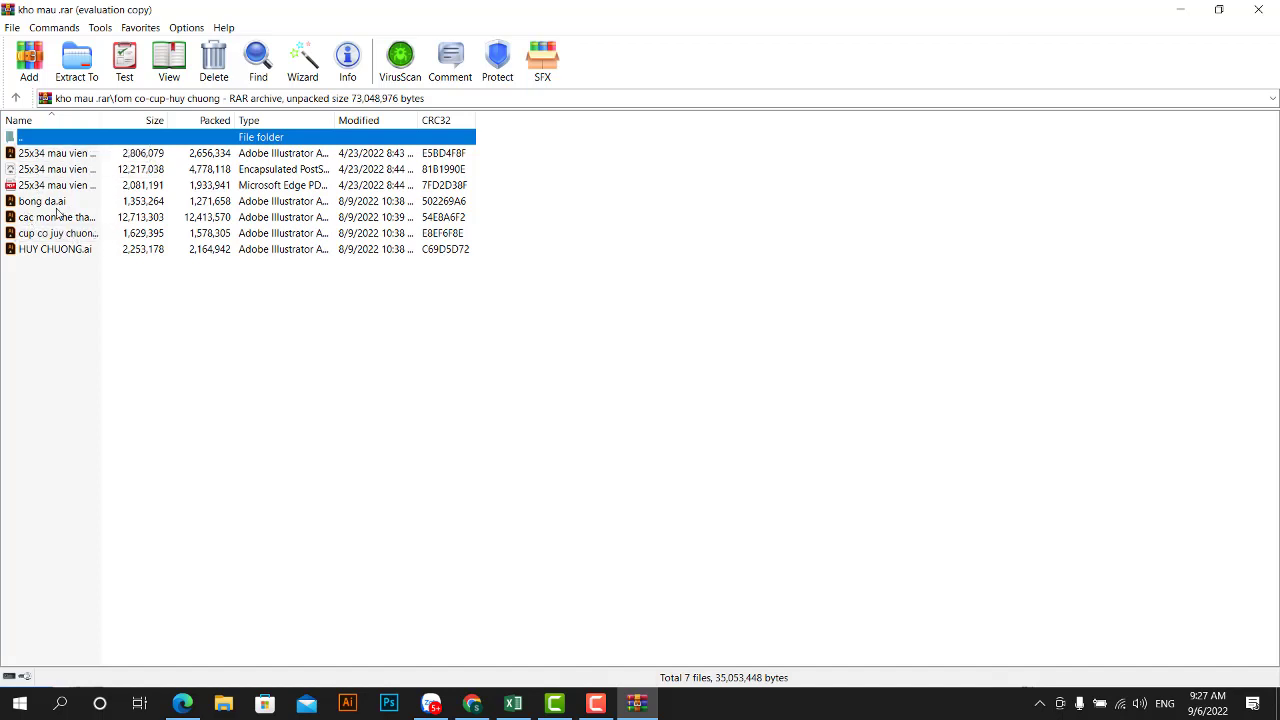
click(50, 219)
double_click(50, 219)
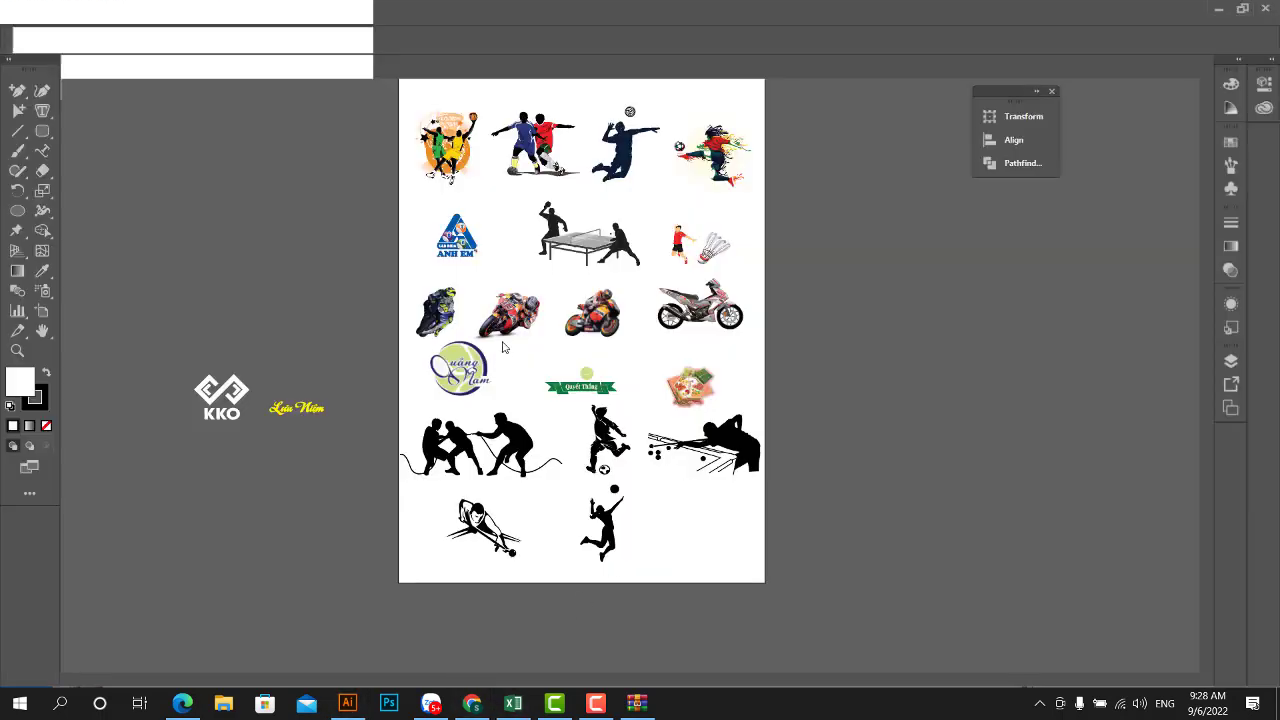
- Examine the sports illustrations, motorbike pictures and club logos across the cac mon the thao.ai artboard
key(ctrl+minus)
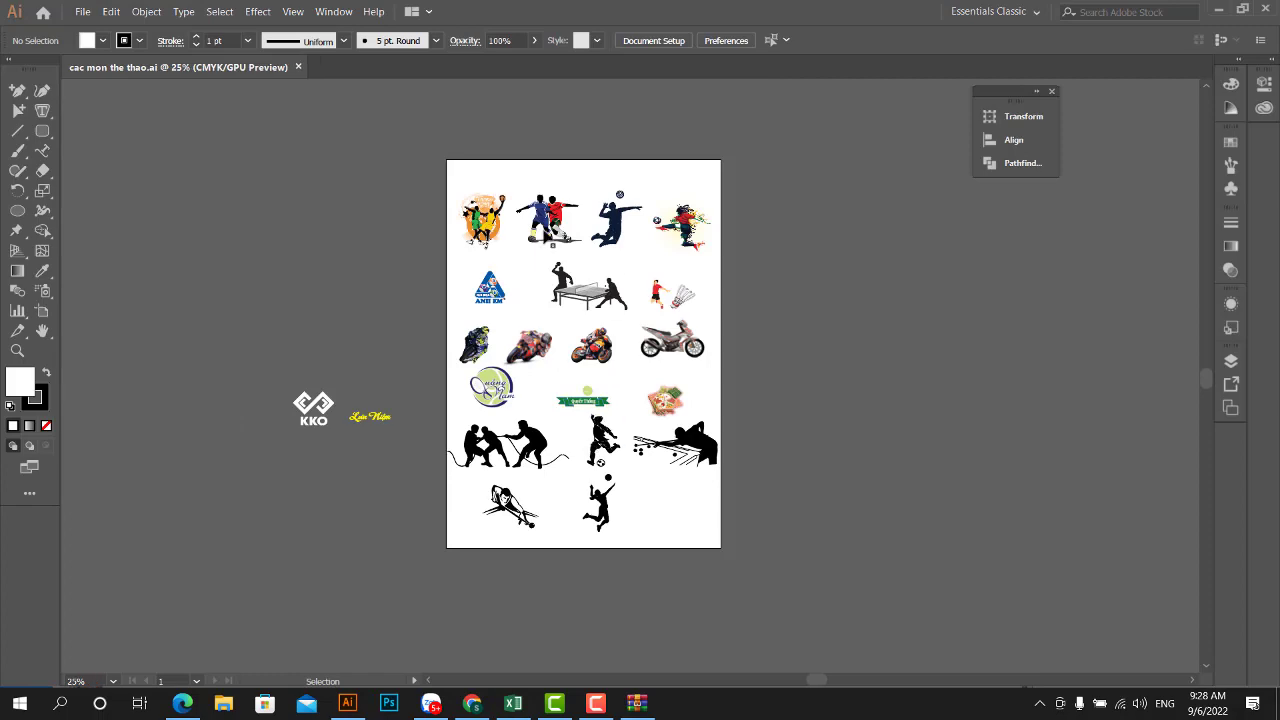
key(ctrl+plus)
key(ctrl+plus)
scroll(651, 250, up, 1)
scroll(749, 277, down, 2)
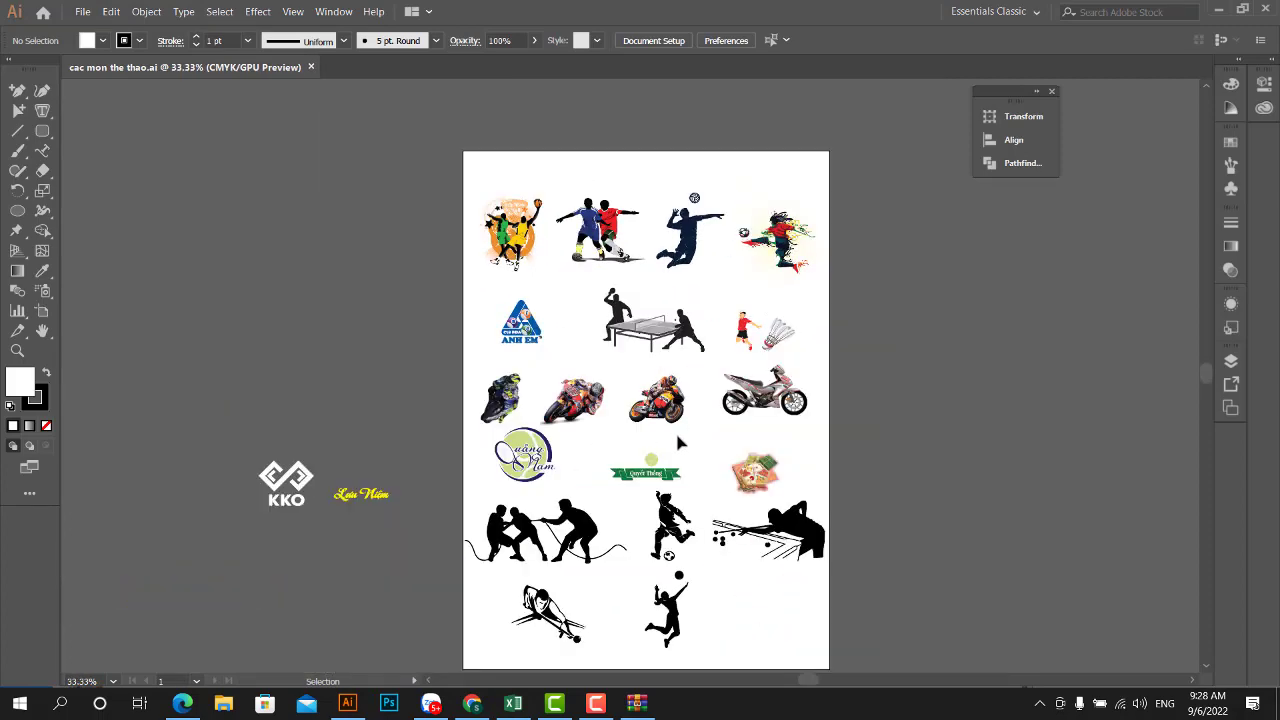
scroll(730, 465, up, 2)
scroll(666, 414, down, 1)
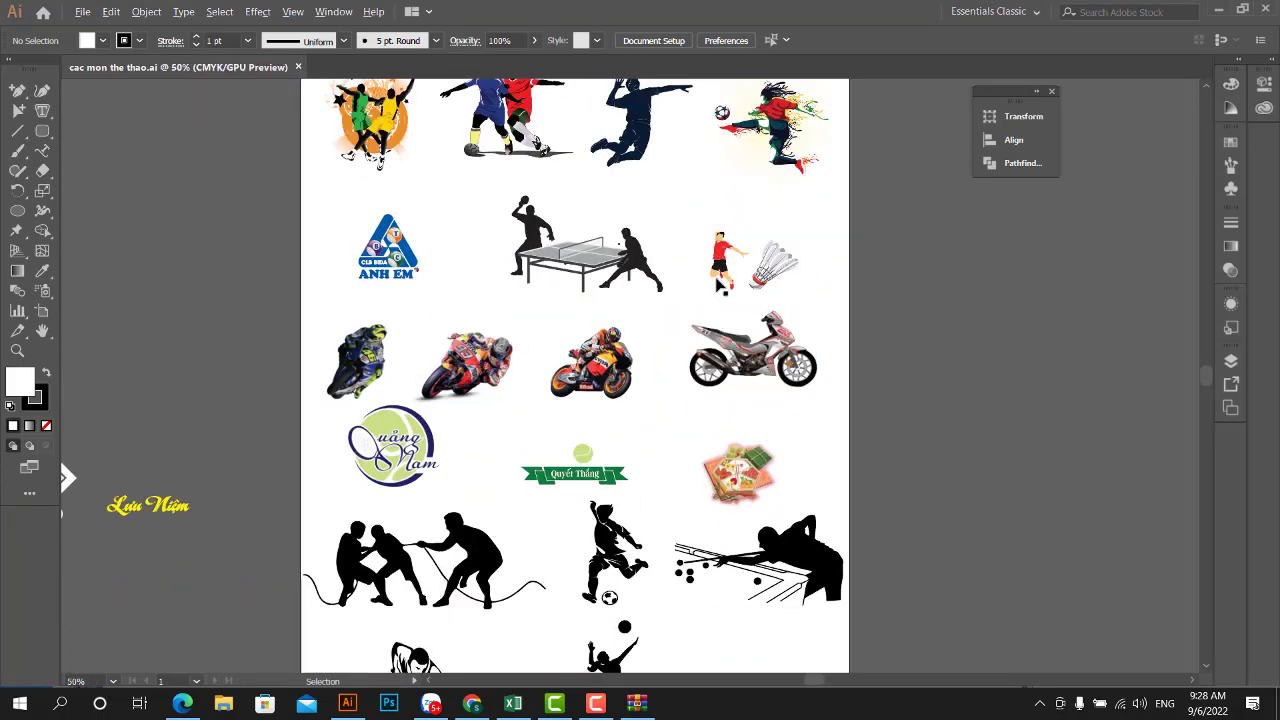
scroll(519, 370, down, 1)
scroll(510, 250, up, 2)
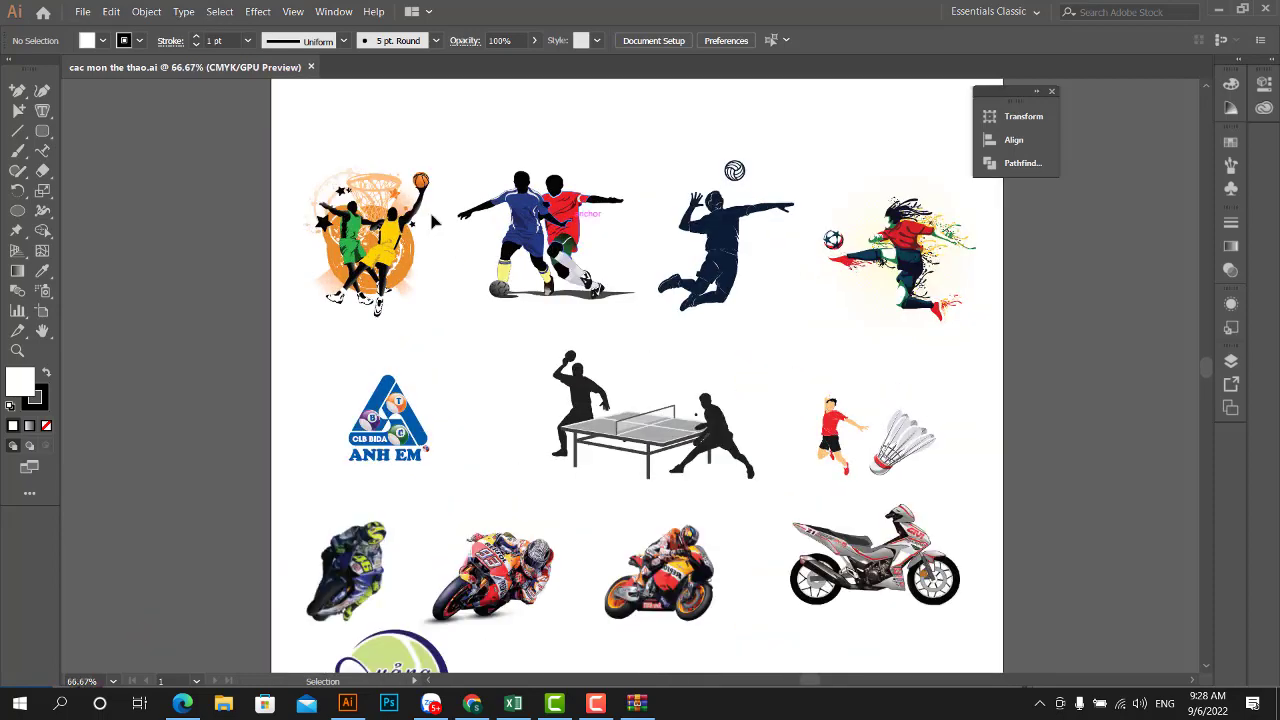
scroll(411, 250, down, 2)
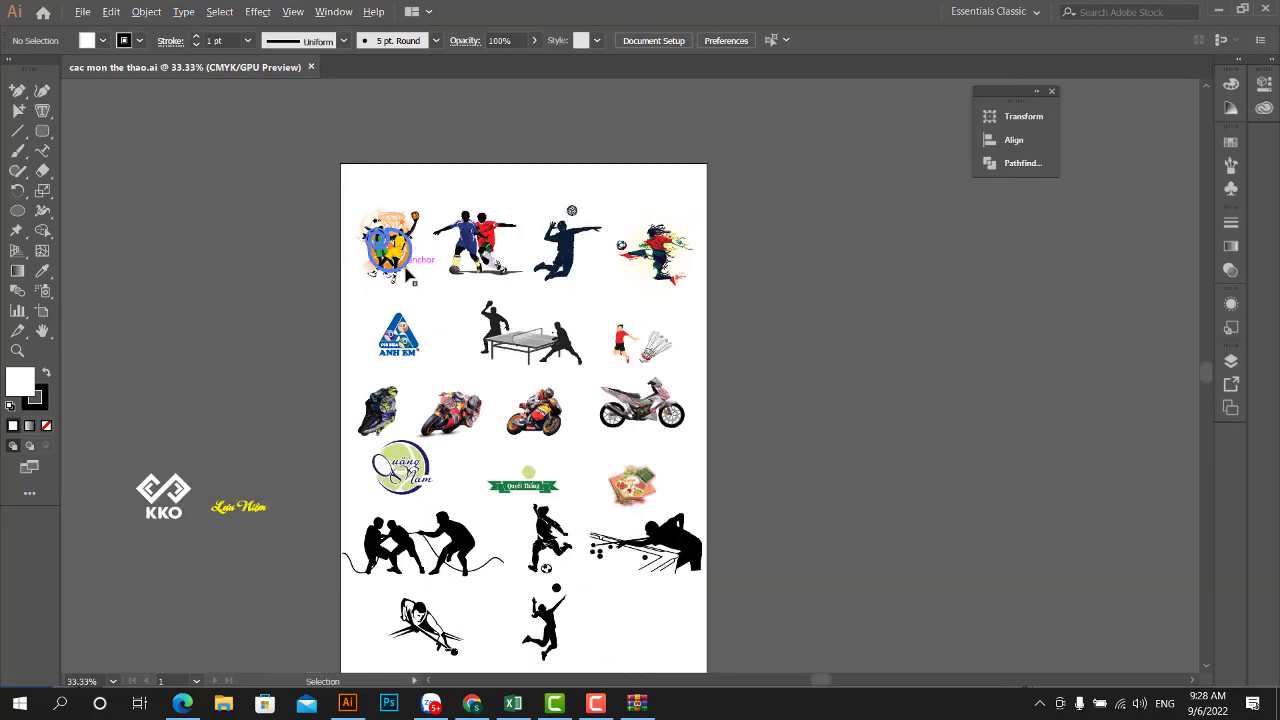
scroll(591, 636, up, 2)
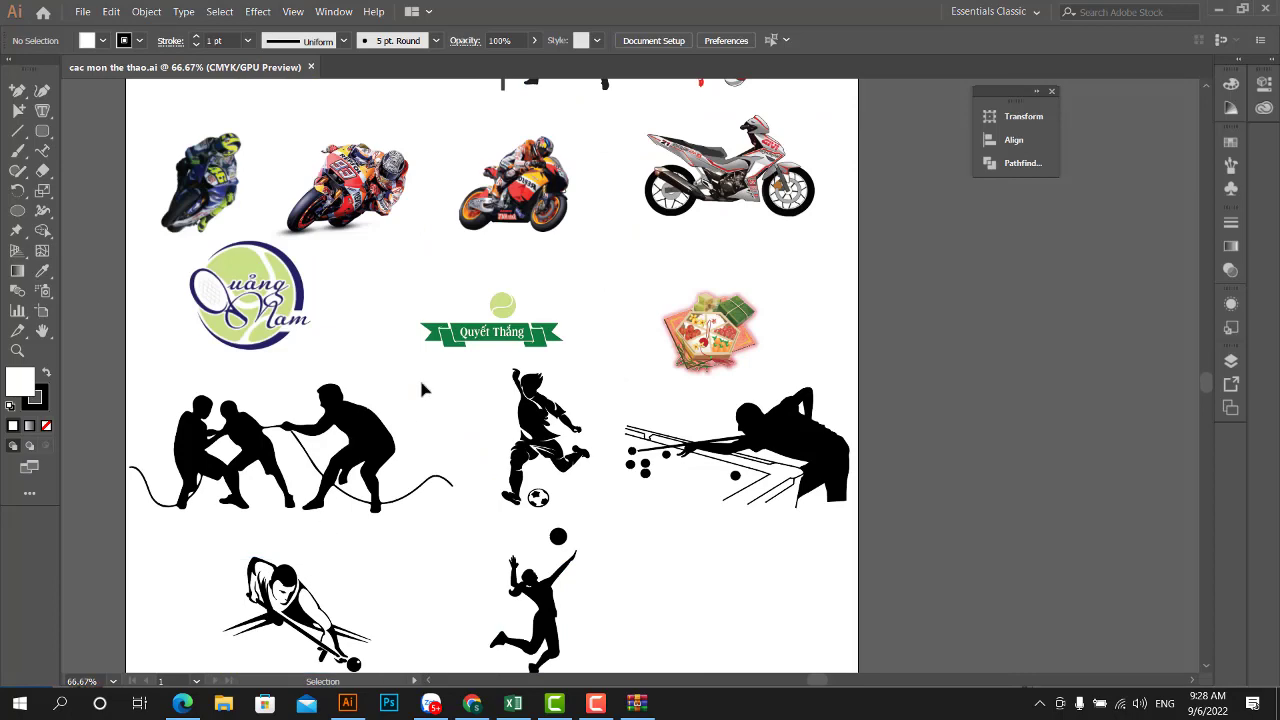
scroll(422, 389, down, 4)
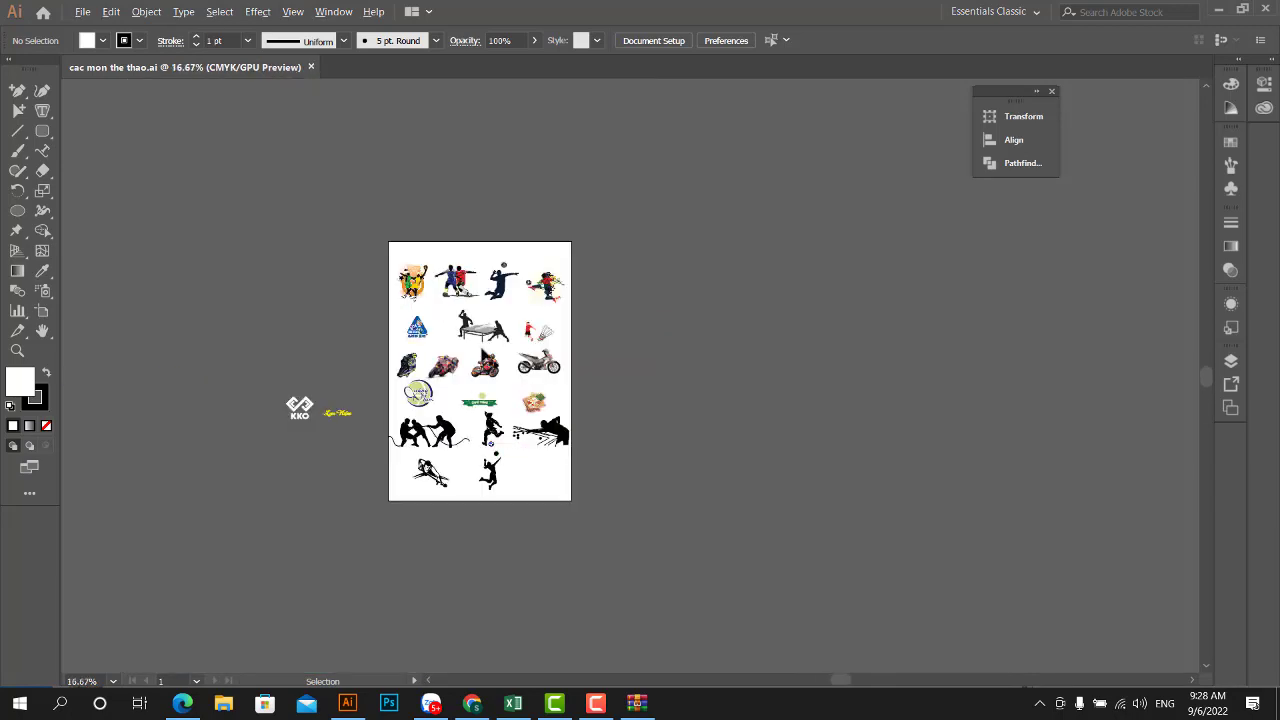
scroll(482, 345, up, 1)
scroll(560, 366, up, 2)
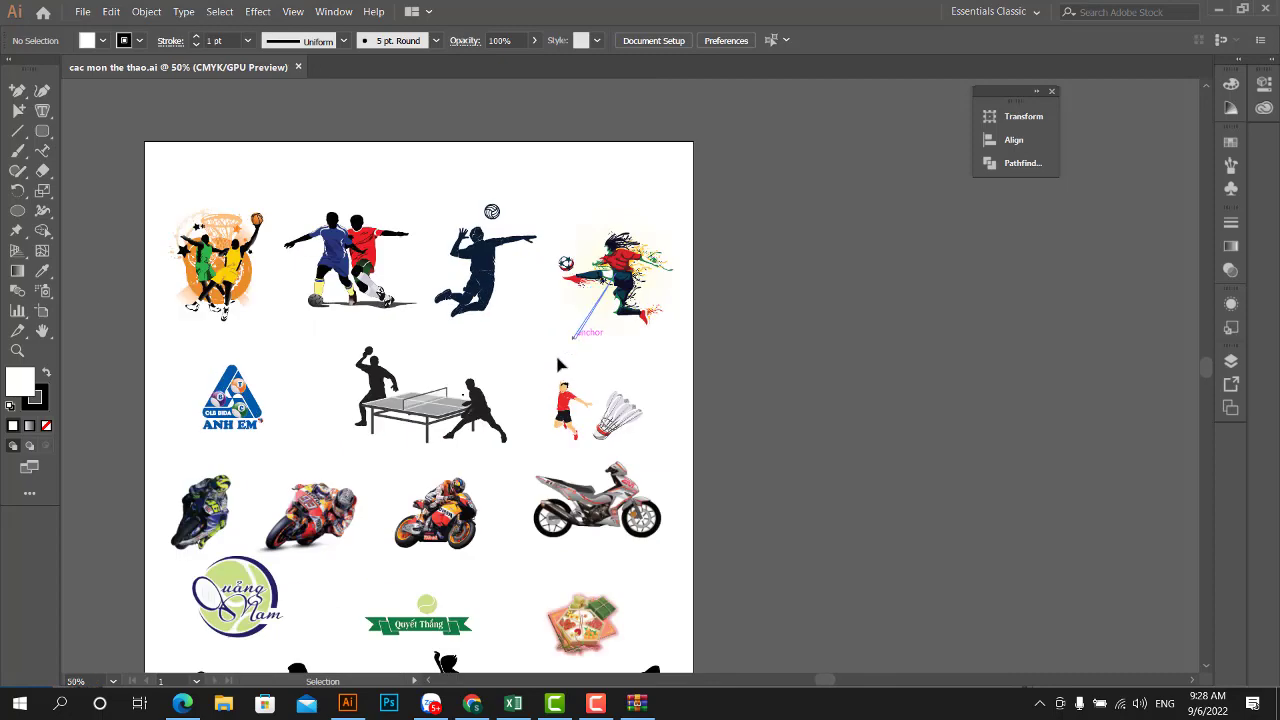
- Return to the WinRAR archive and try to open the cup co juy chuon... Illustrator file
click(180, 704)
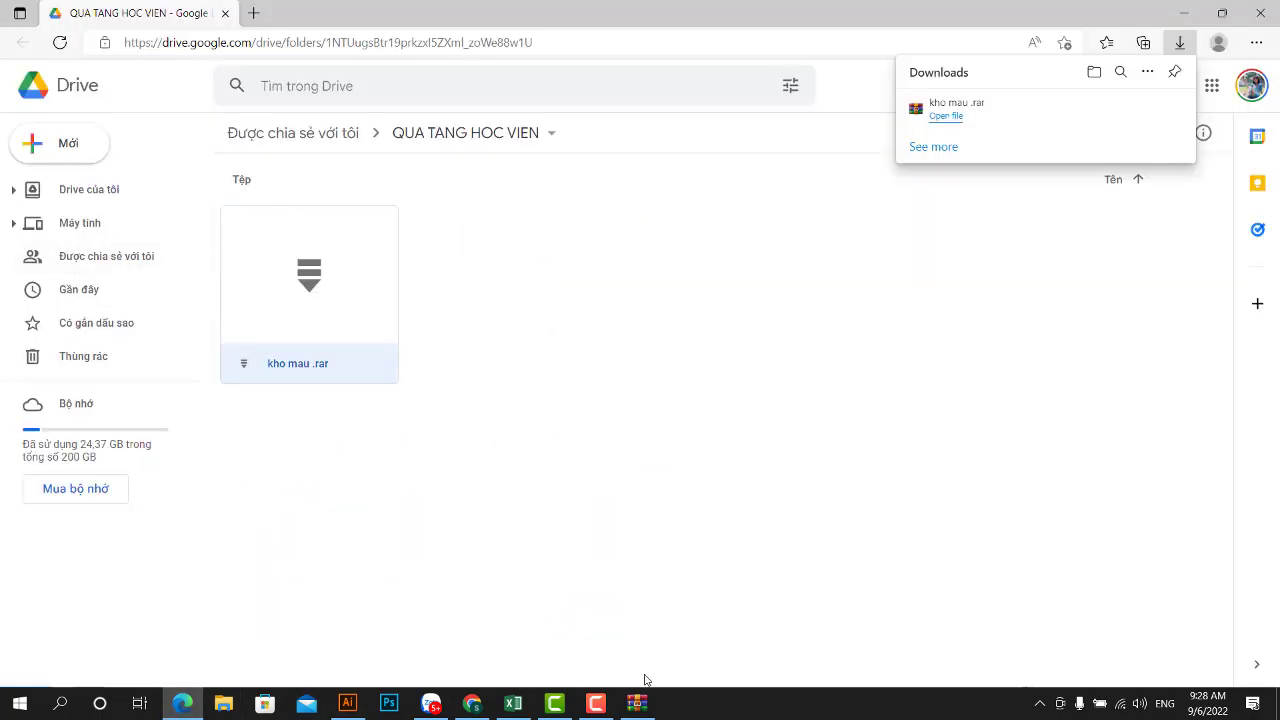
click(637, 704)
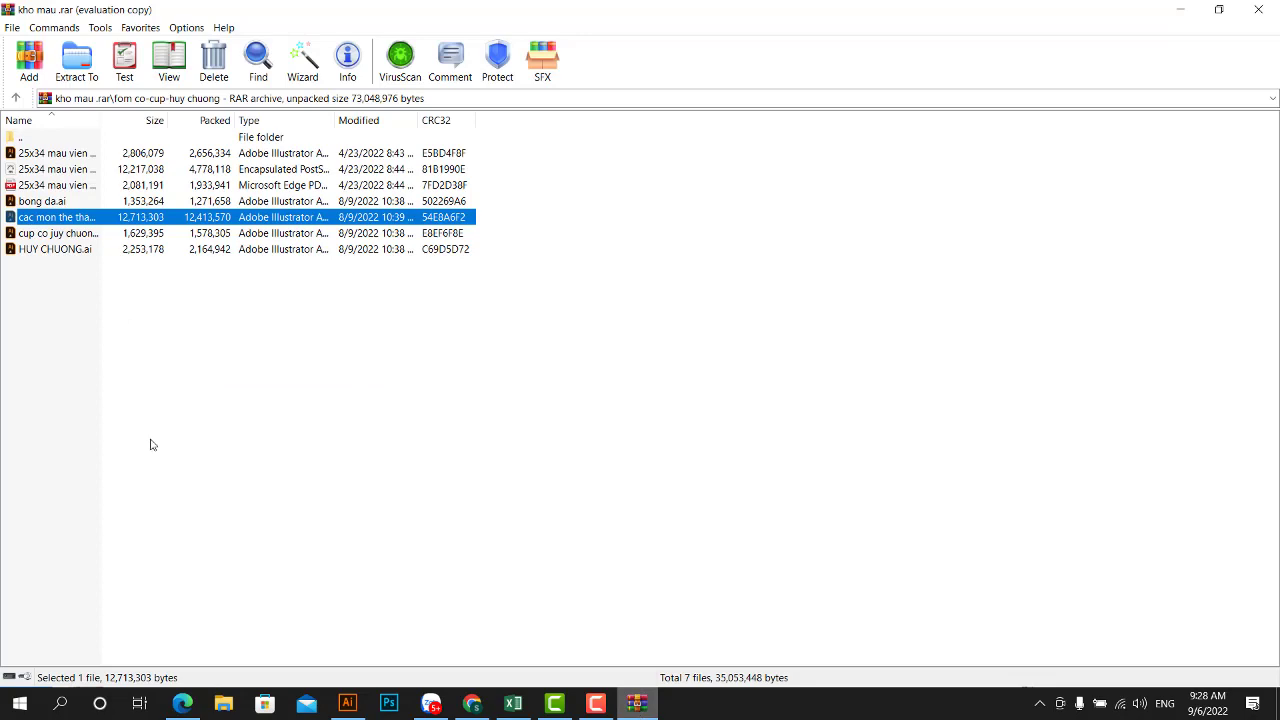
double_click(63, 235)
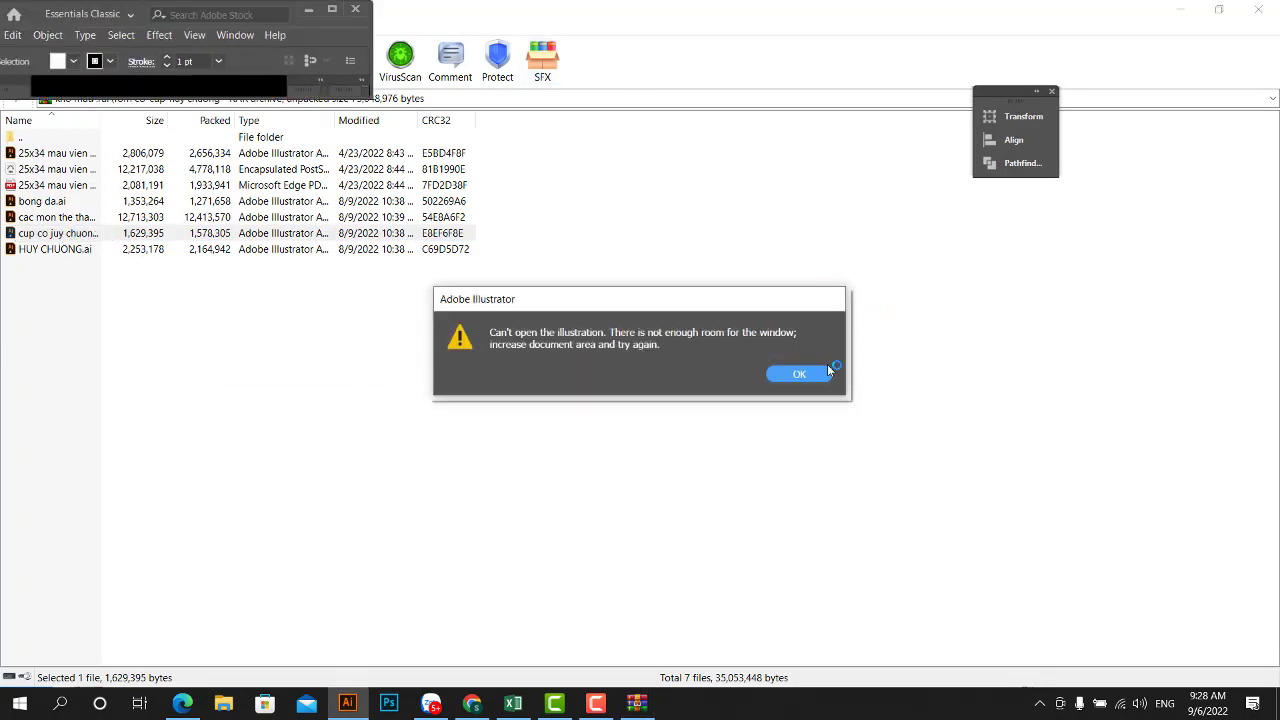
click(799, 374)
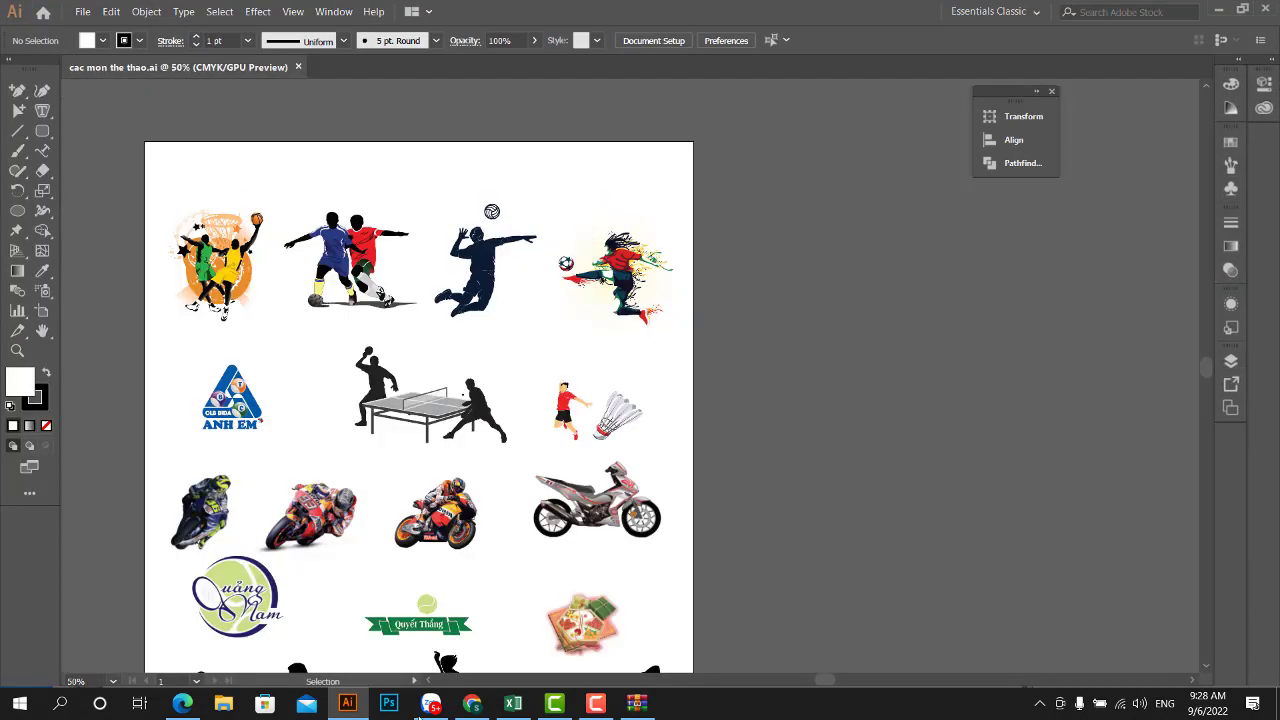
- Open HUY CHUONG.ai from the WinRAR archive in Illustrator
click(639, 712)
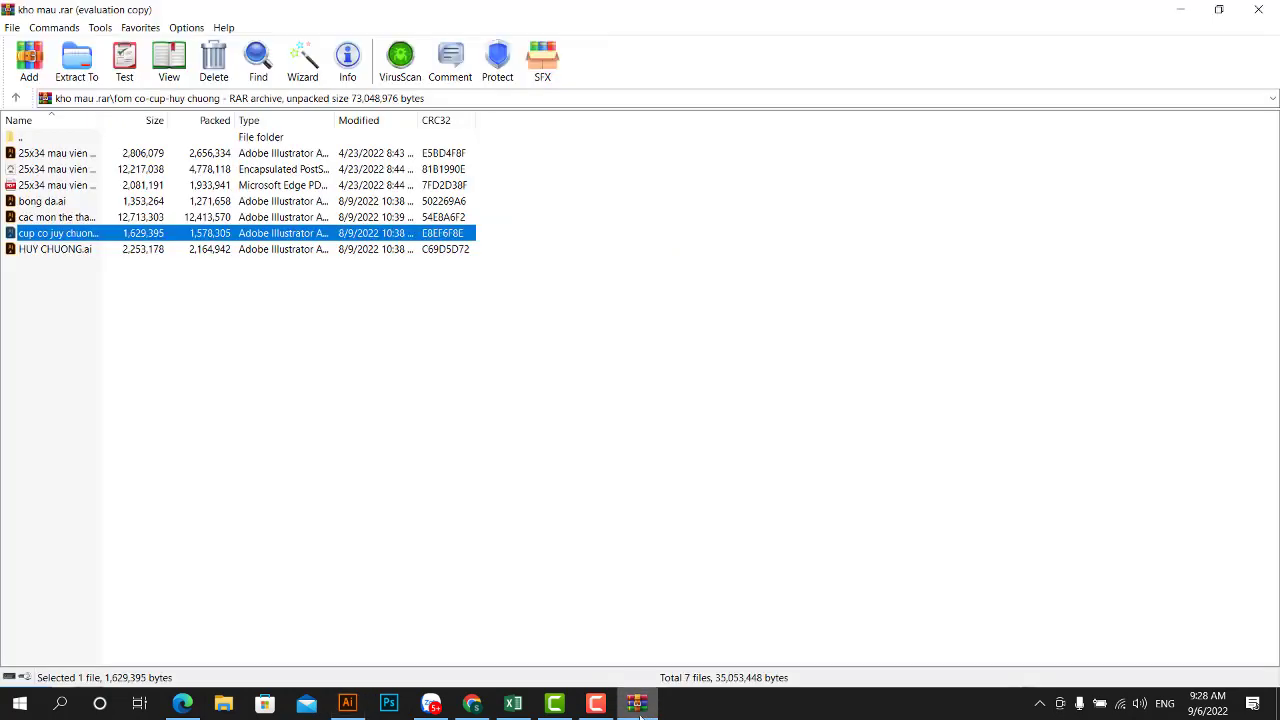
double_click(42, 250)
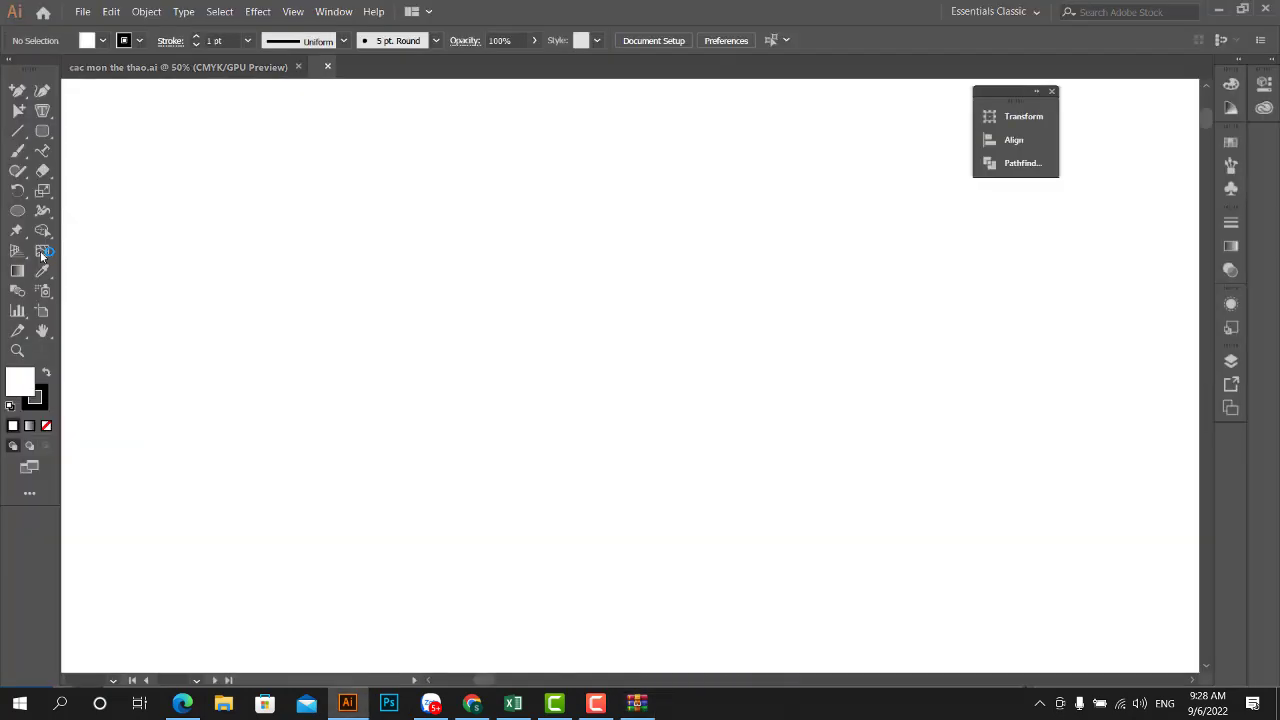
scroll(268, 180, up, 5)
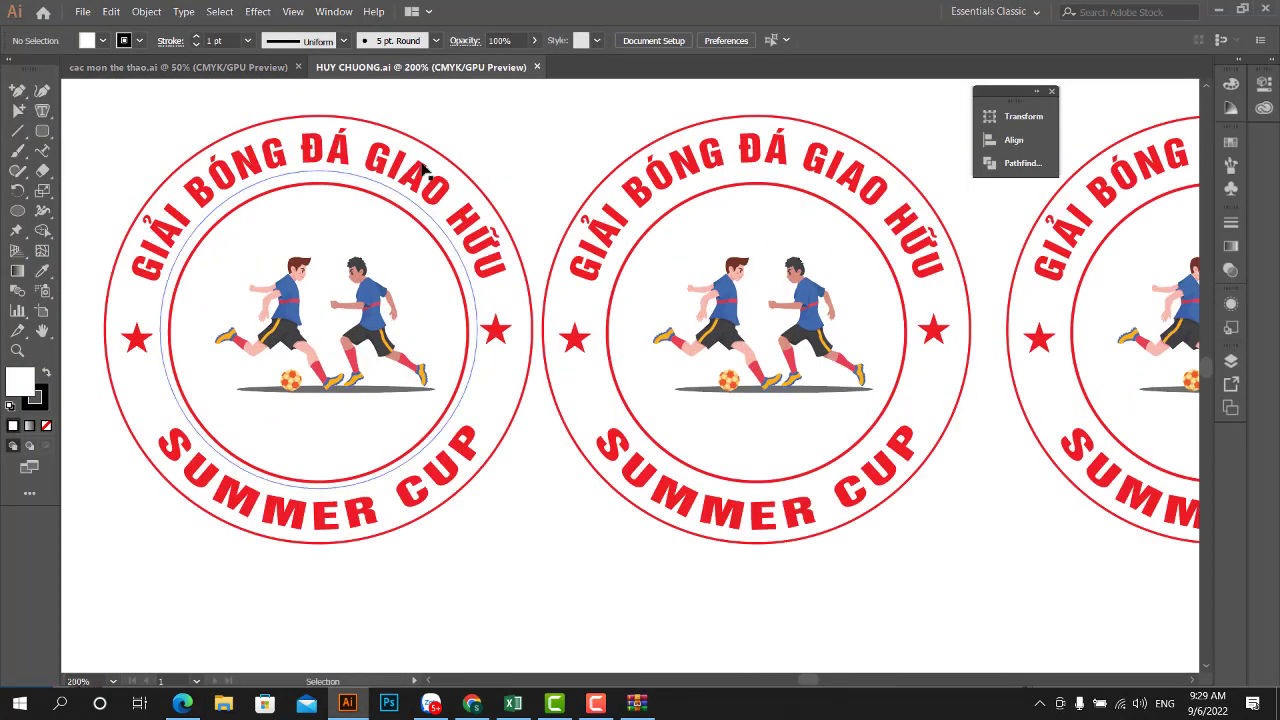
- Replace "ĐÁ GIAO HỮU" with "DODABA SPORT" in the curved upper text of the first medal badge
double_click(492, 285)
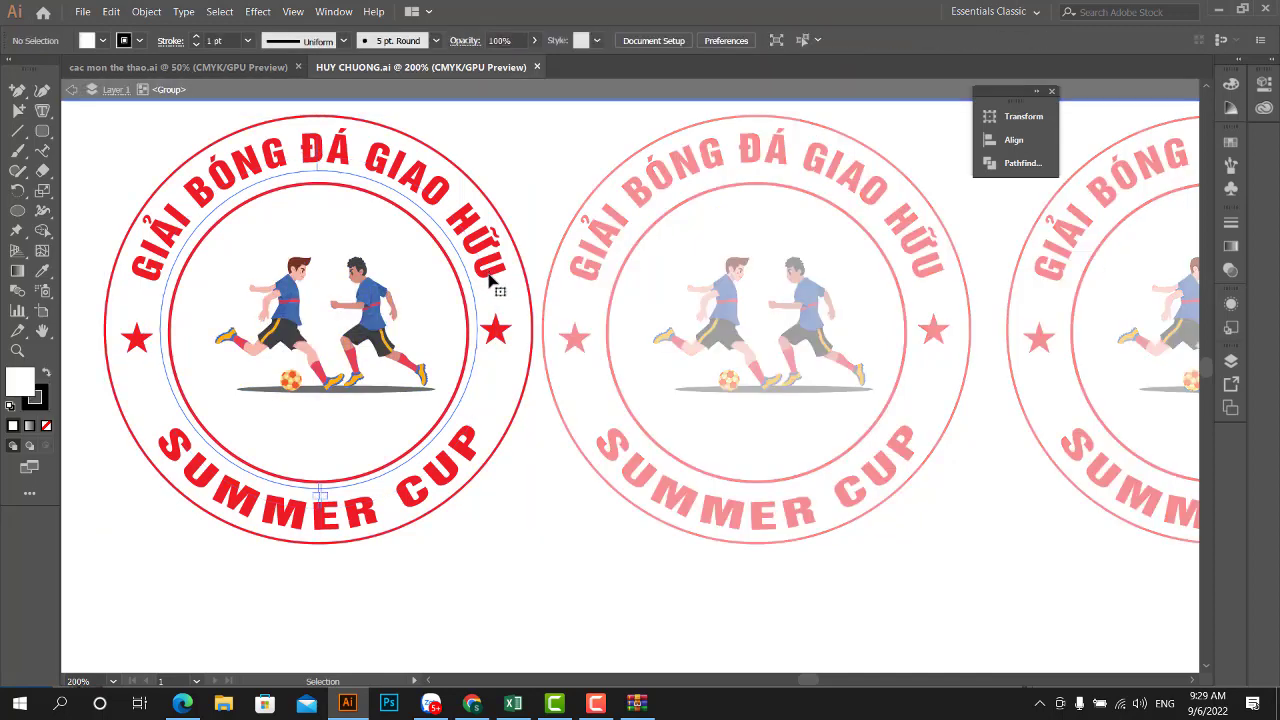
triple_click(492, 280)
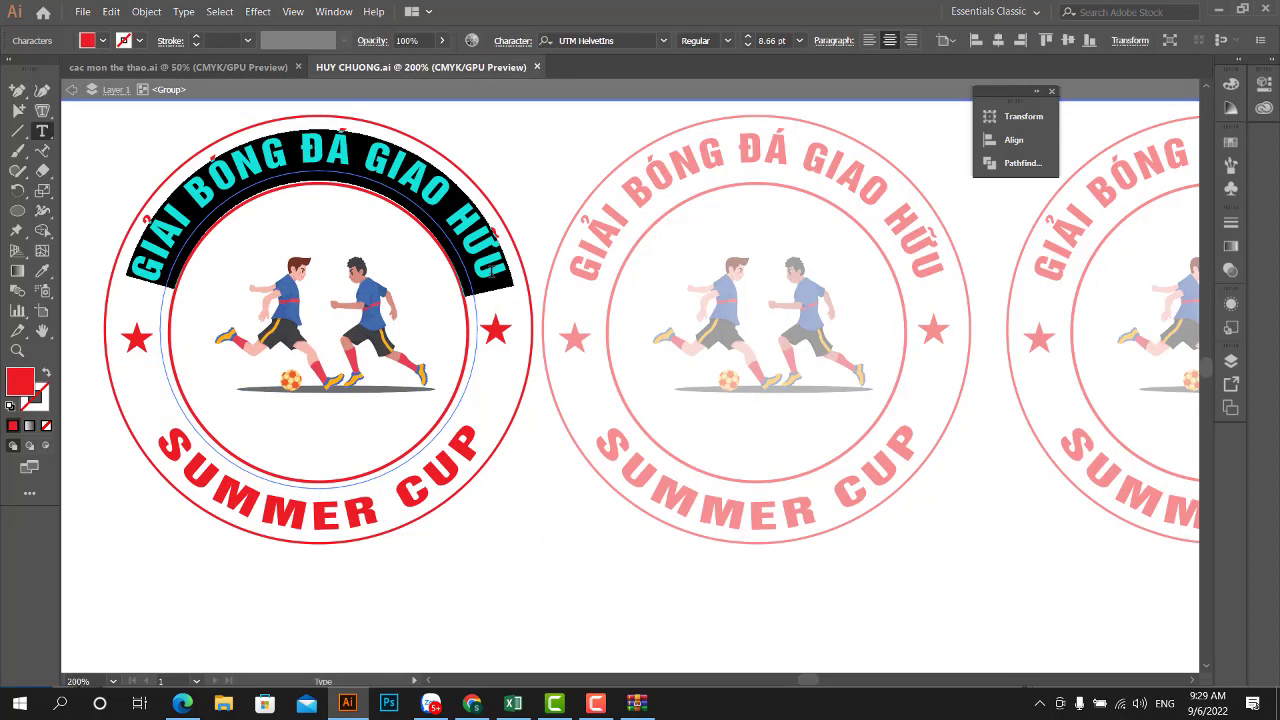
drag(492, 275, 152, 252)
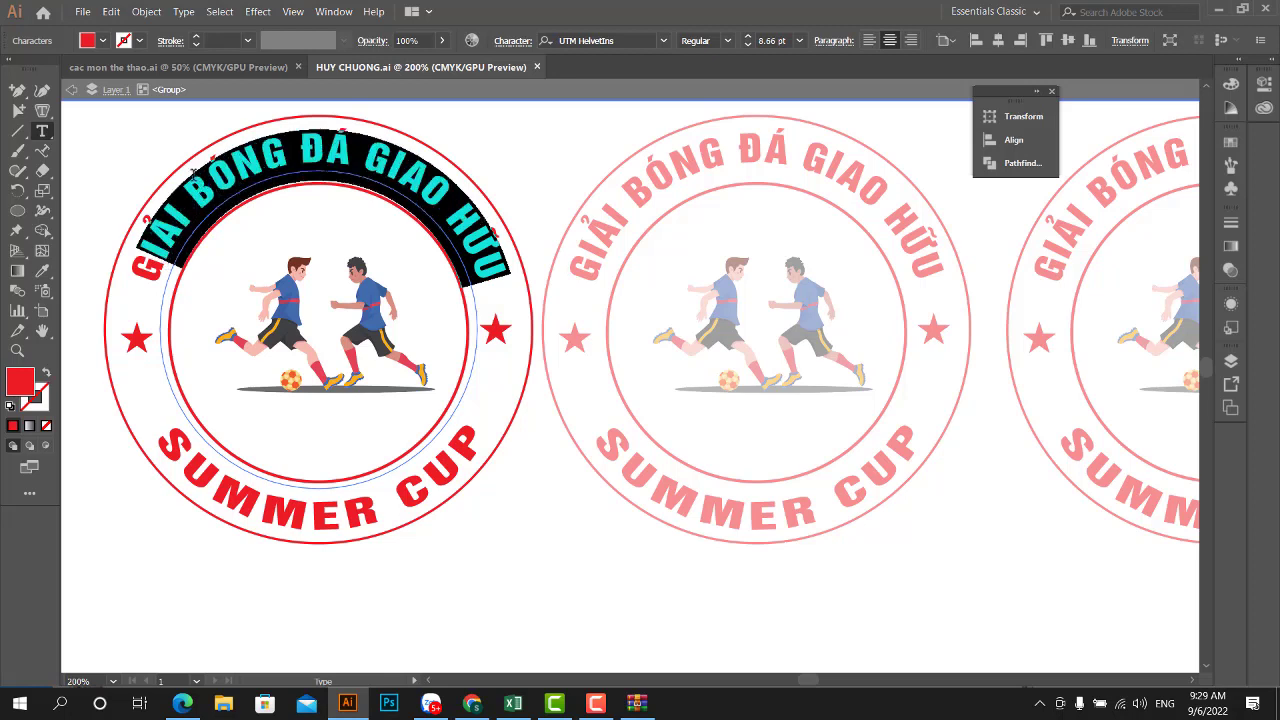
drag(193, 172, 299, 147)
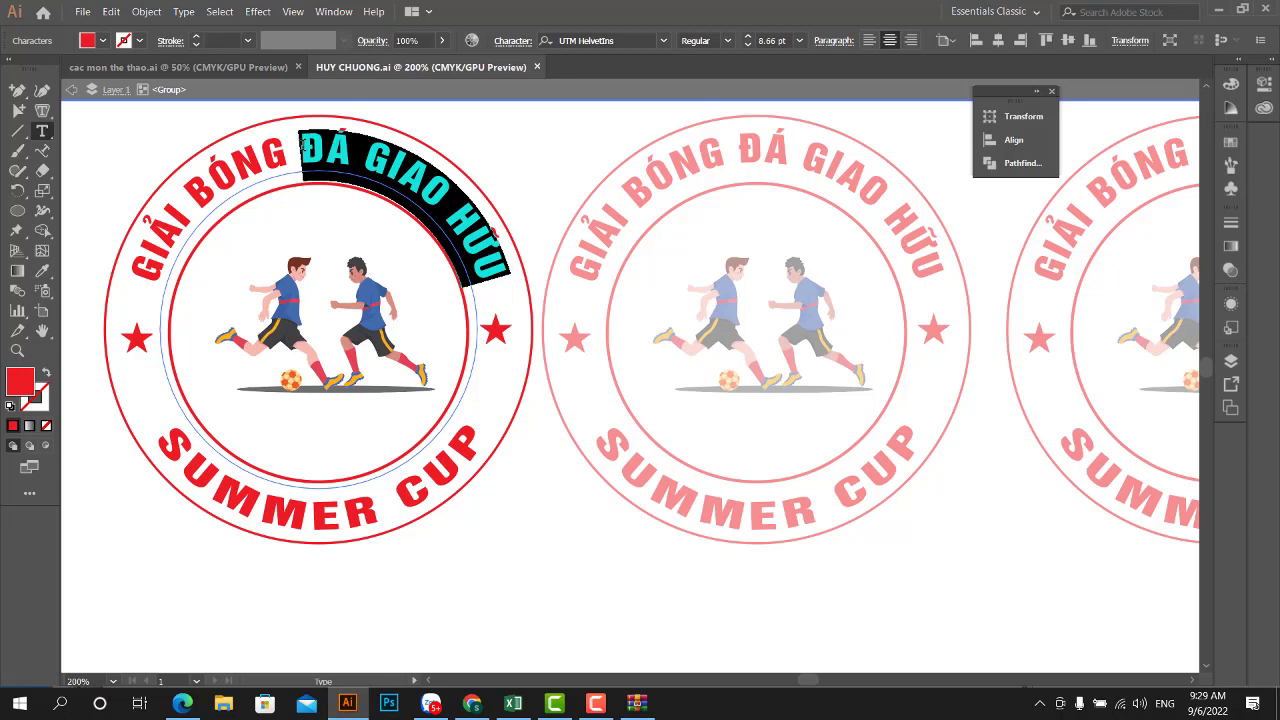
text(DO)
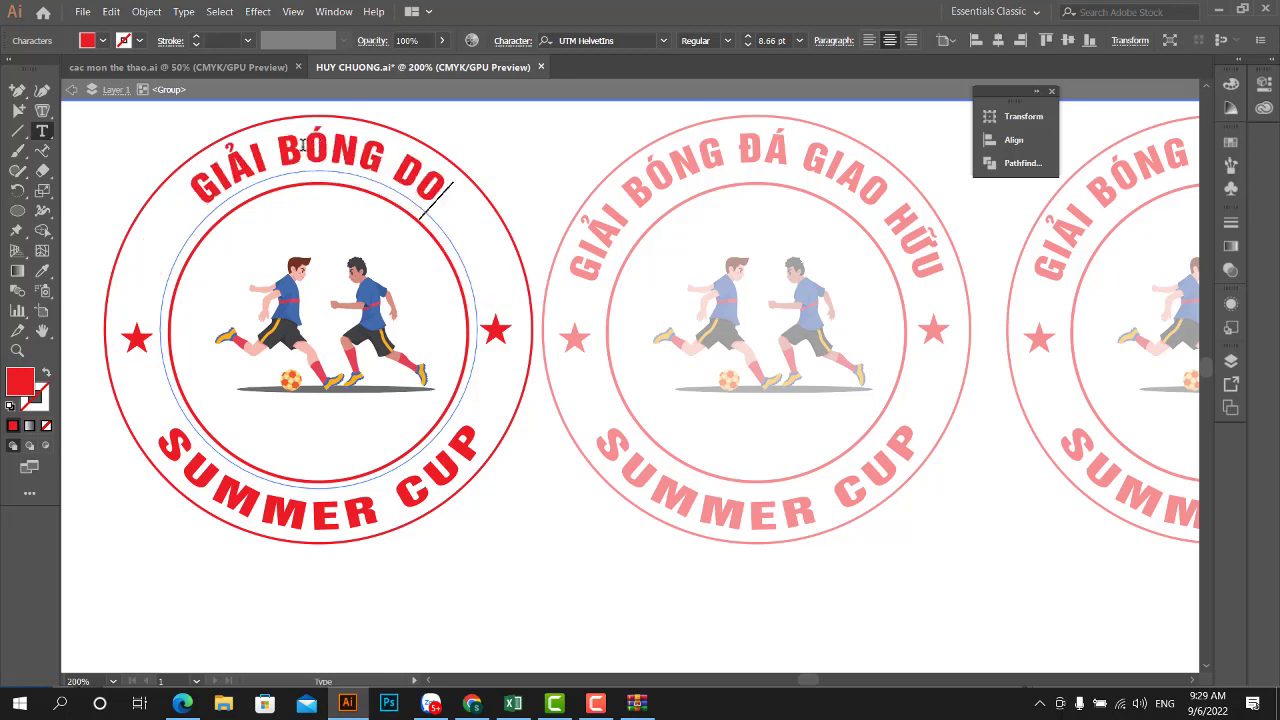
text(DABA)
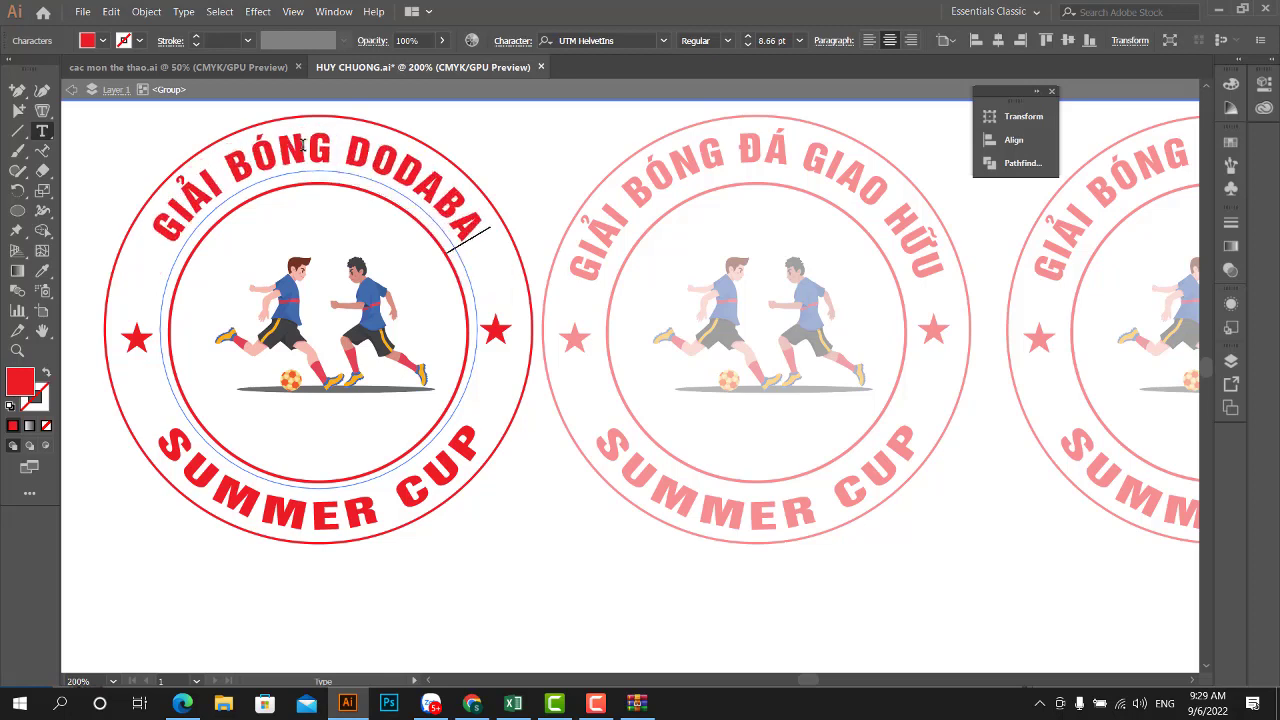
text( SPOER)
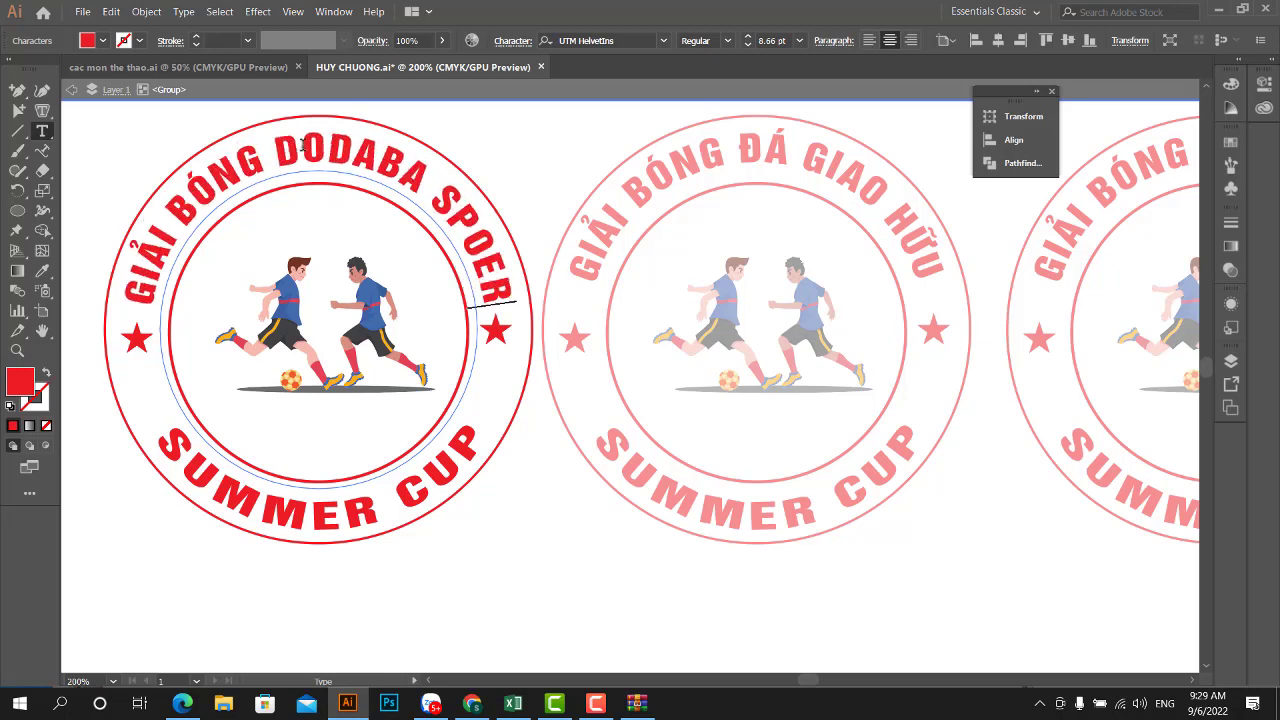
key(BackSpace)
key(BackSpace)
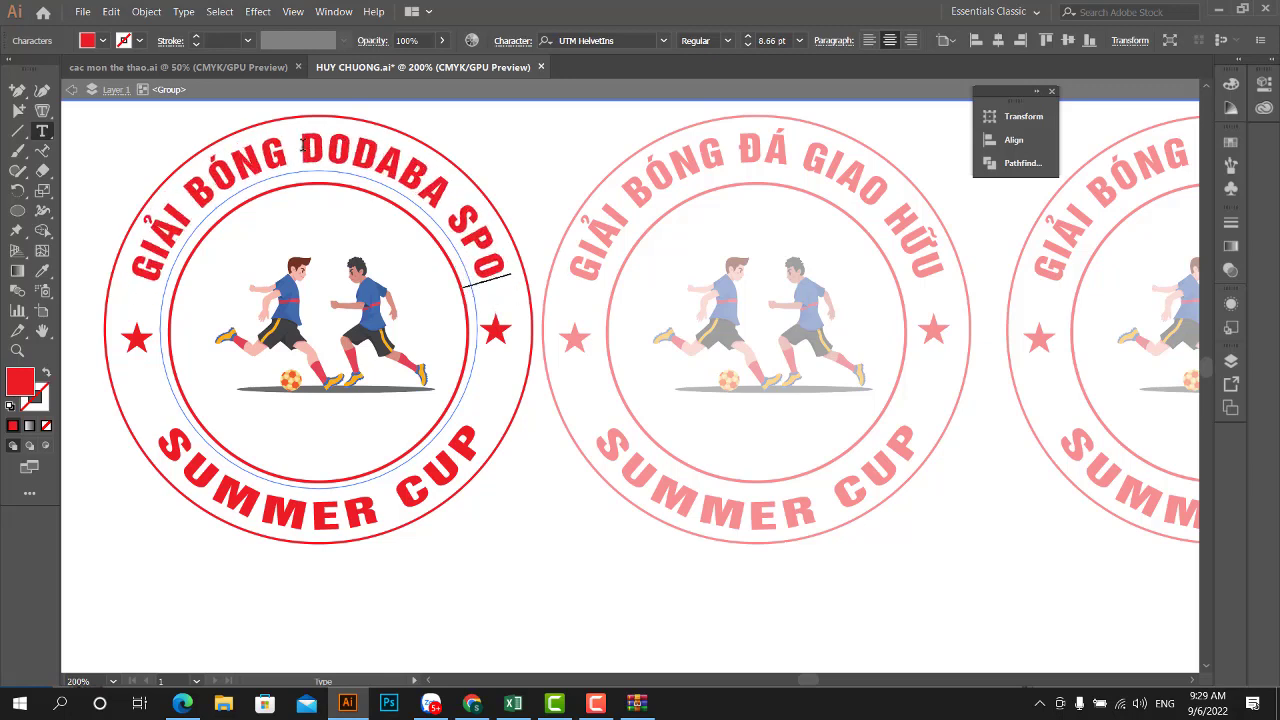
text(RT)
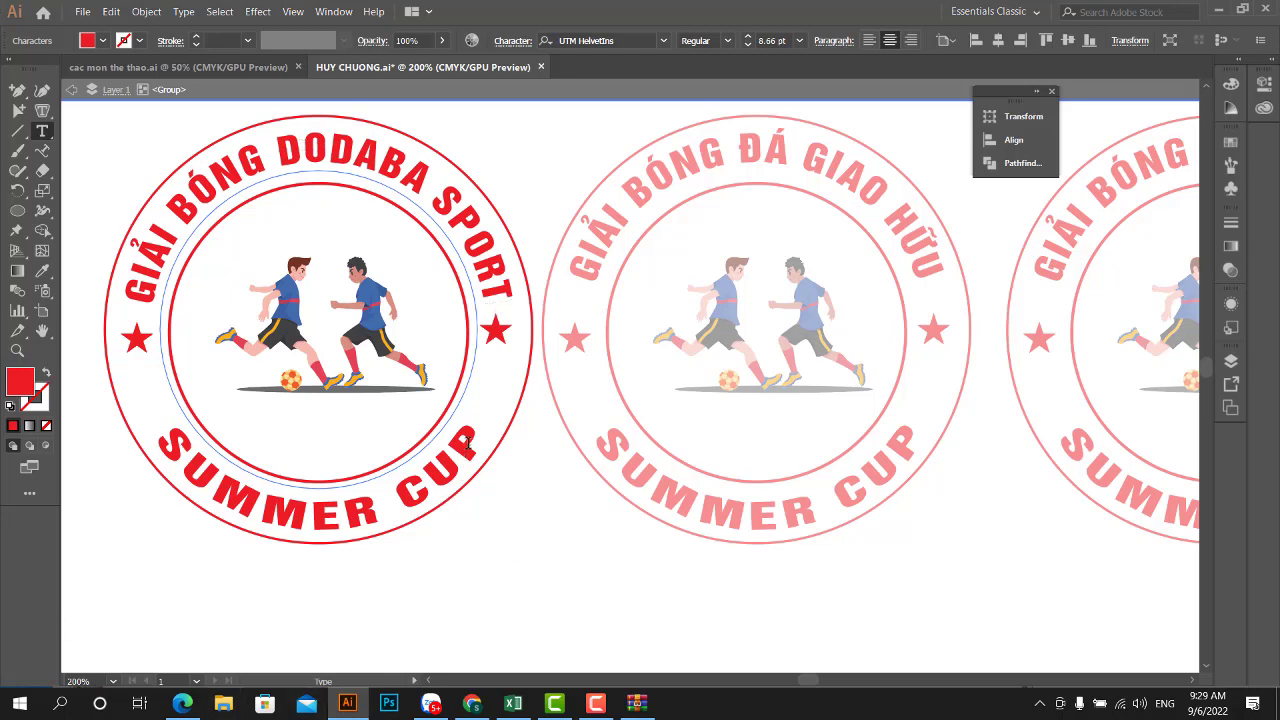
- Select the SUMMER CUP text on the first badge, then leave text editing and exit the group's isolation mode
drag(468, 441, 156, 470)
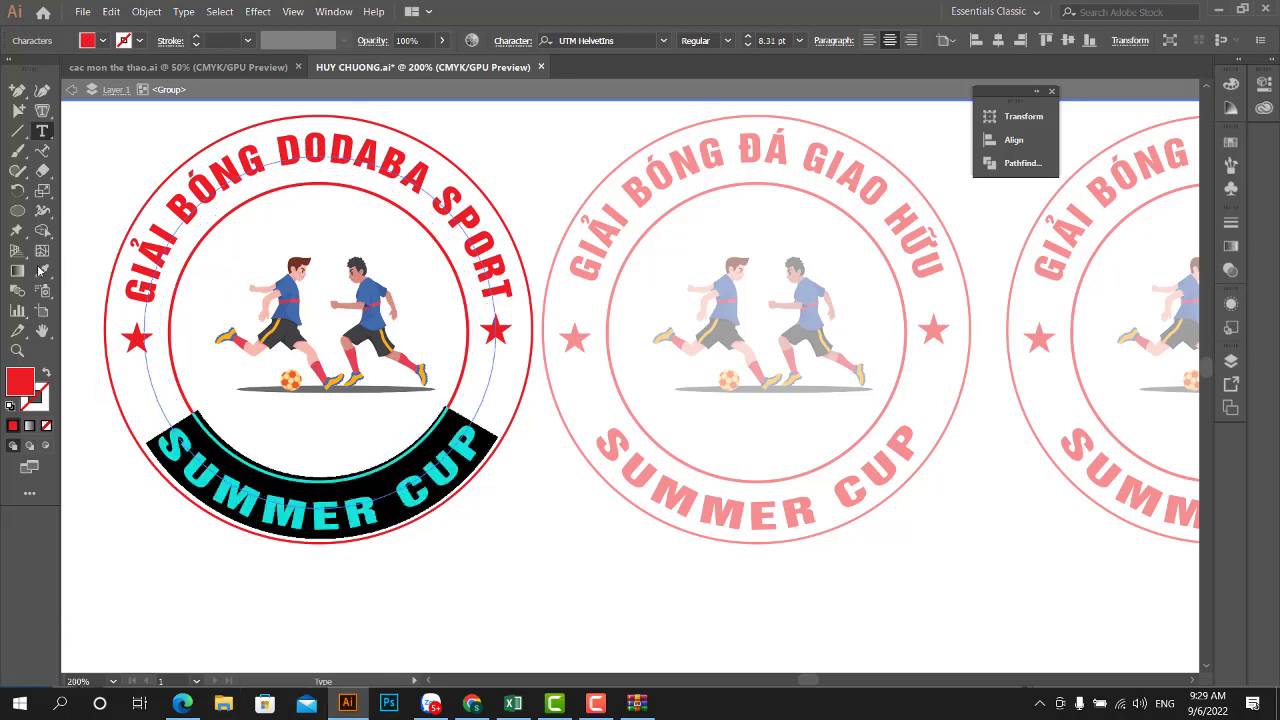
click(20, 91)
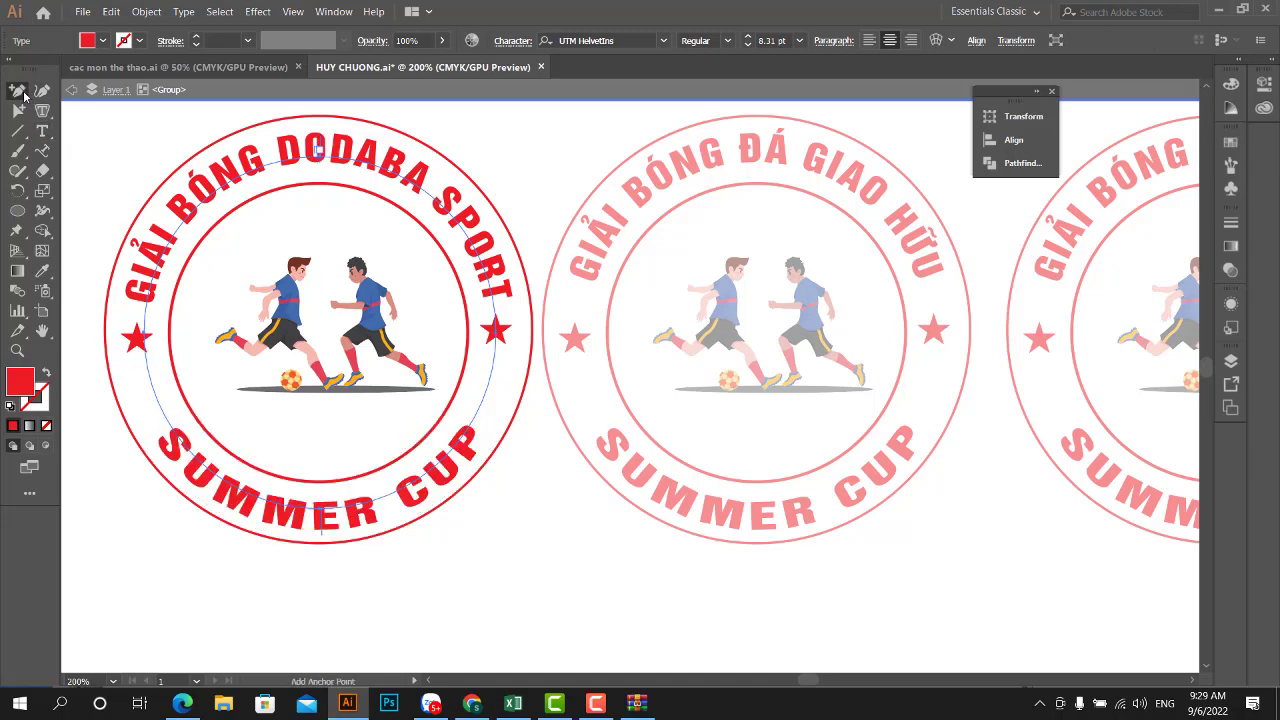
key(Escape)
double_click(537, 134)
key(ctrl+minus)
key(ctrl+minus)
key(ctrl+minus)
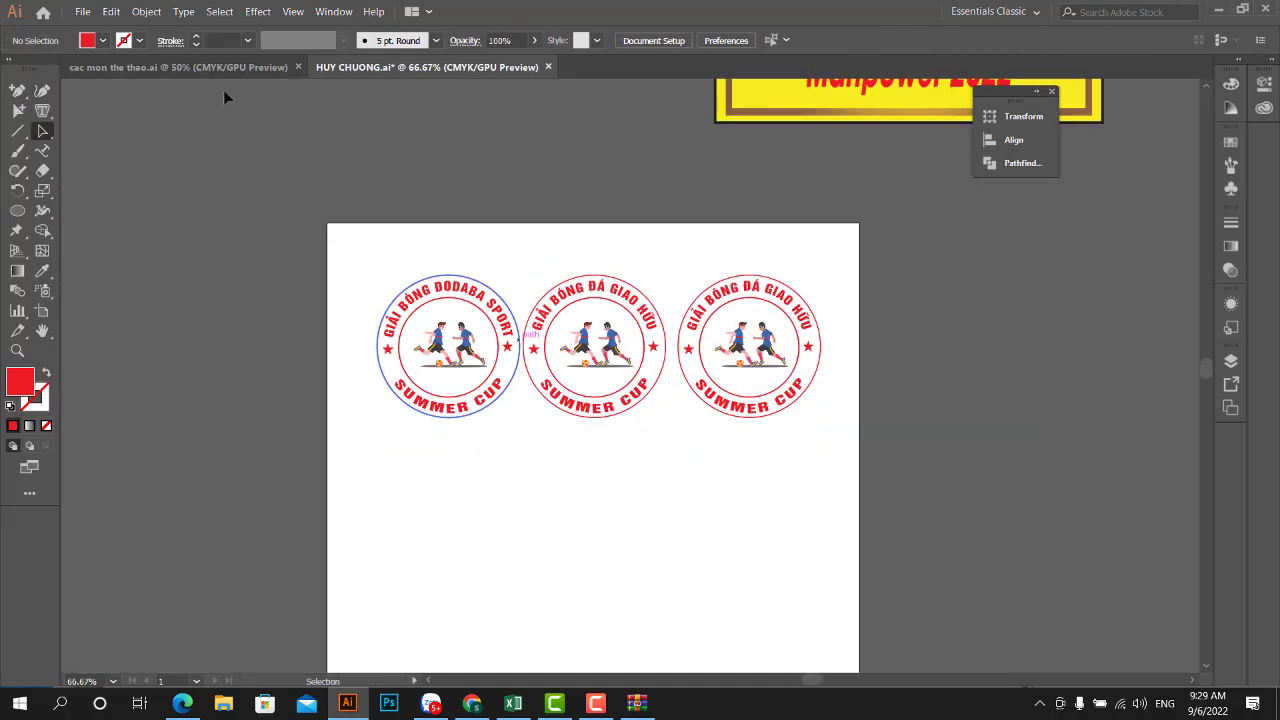
click(183, 66)
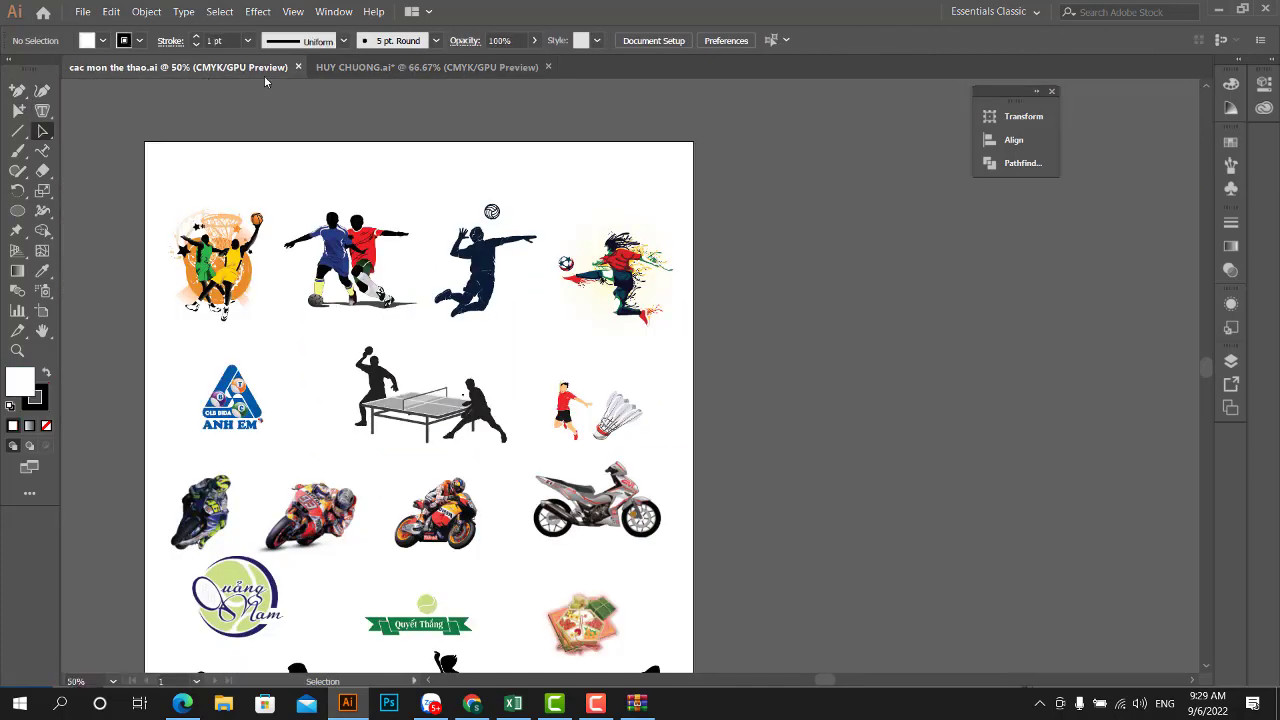
click(486, 67)
click(547, 67)
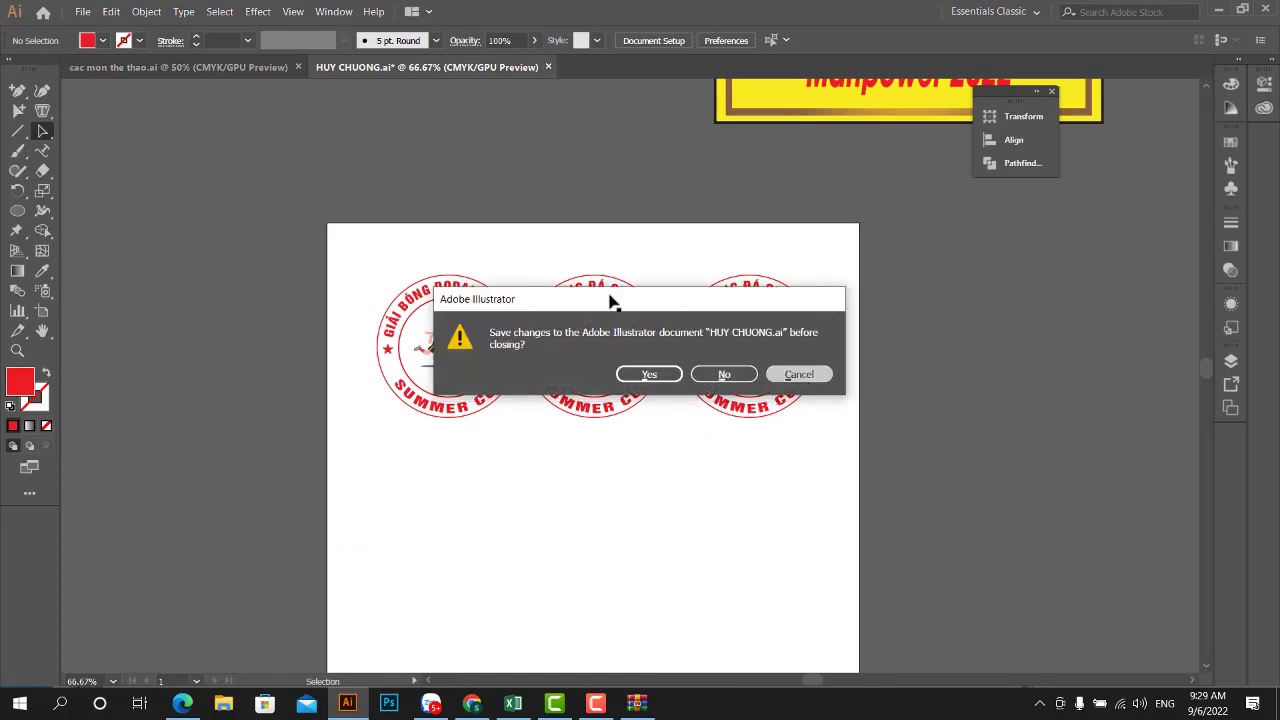
key(Escape)
- Examine the medal mockup, the yellow Manpower plaque and the three round badges in HUY CHUONG.ai
scroll(577, 403, down, 3)
scroll(463, 243, up, 5)
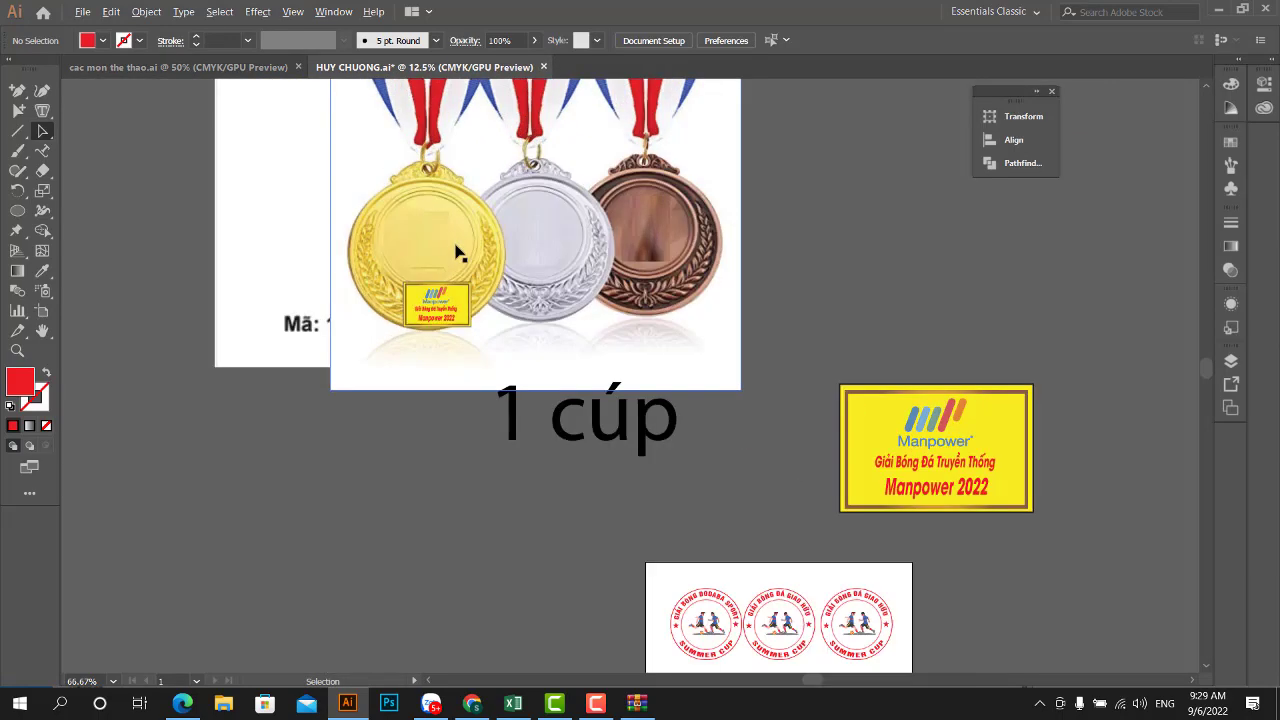
scroll(415, 372, down, 5)
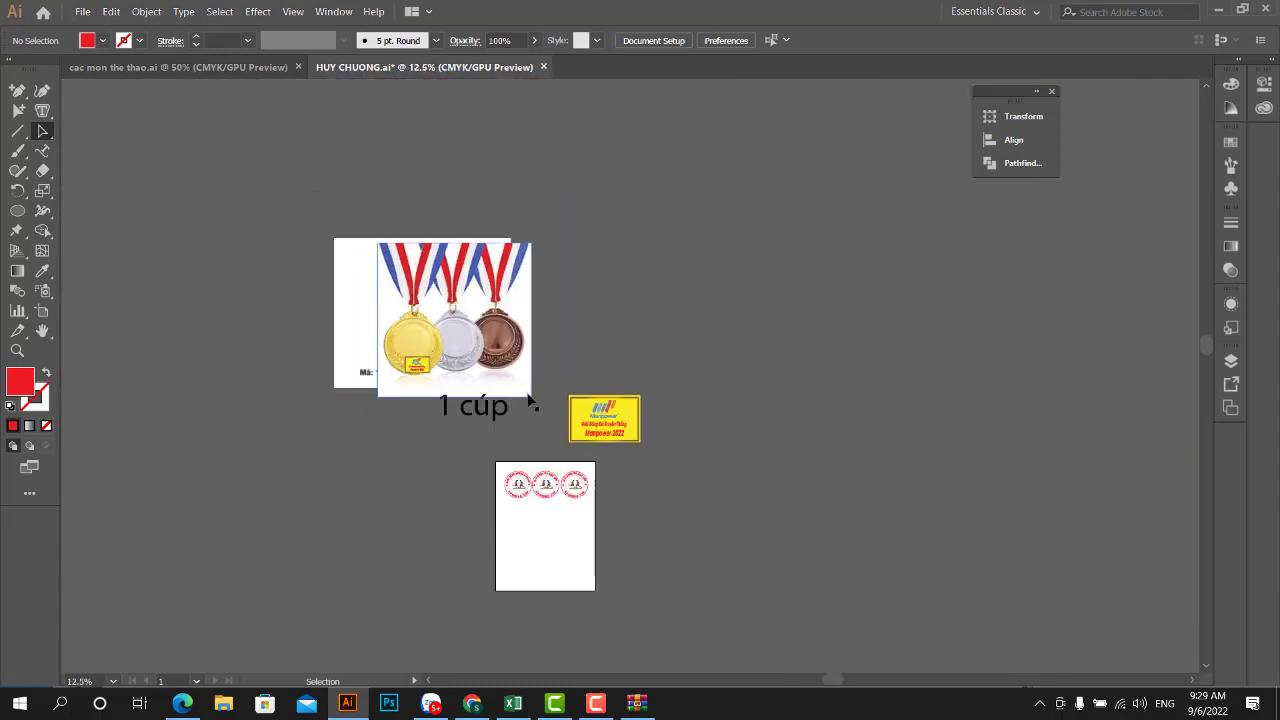
scroll(602, 568, up, 5)
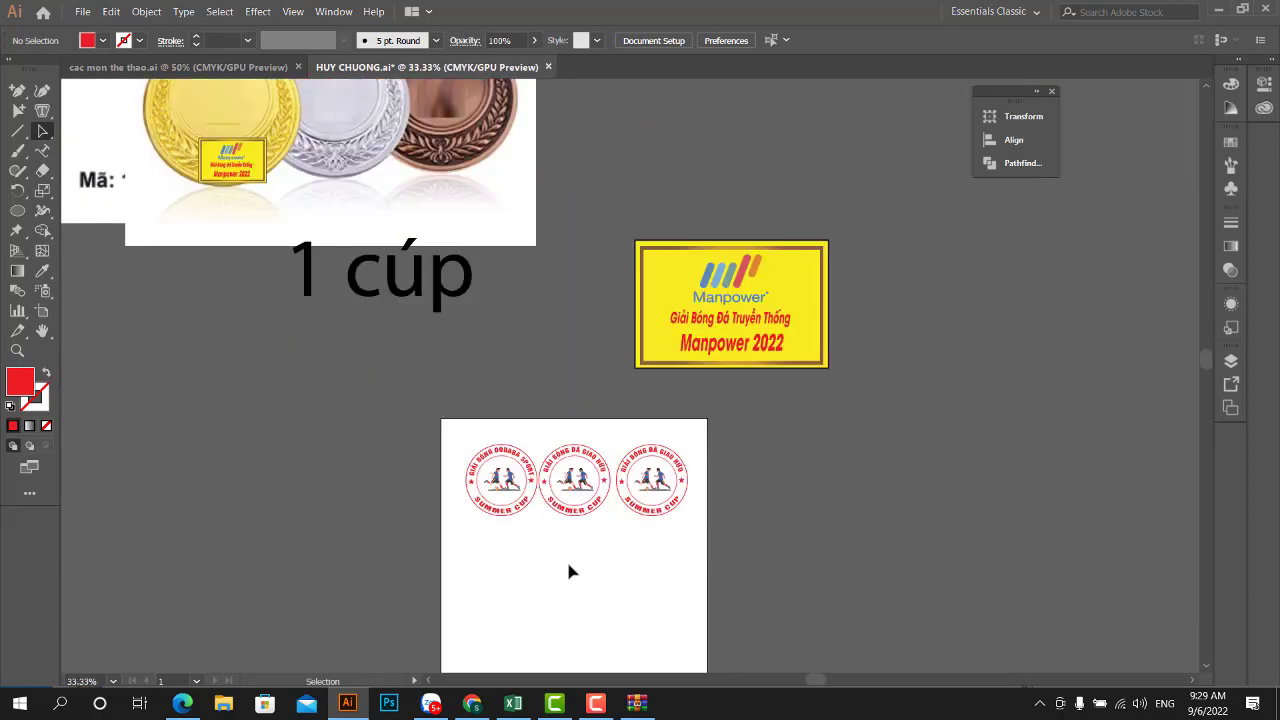
- Select the three SUMMER CUP round badges one at a time, leaving the third badge group selected
drag(326, 318, 541, 490)
drag(659, 307, 847, 510)
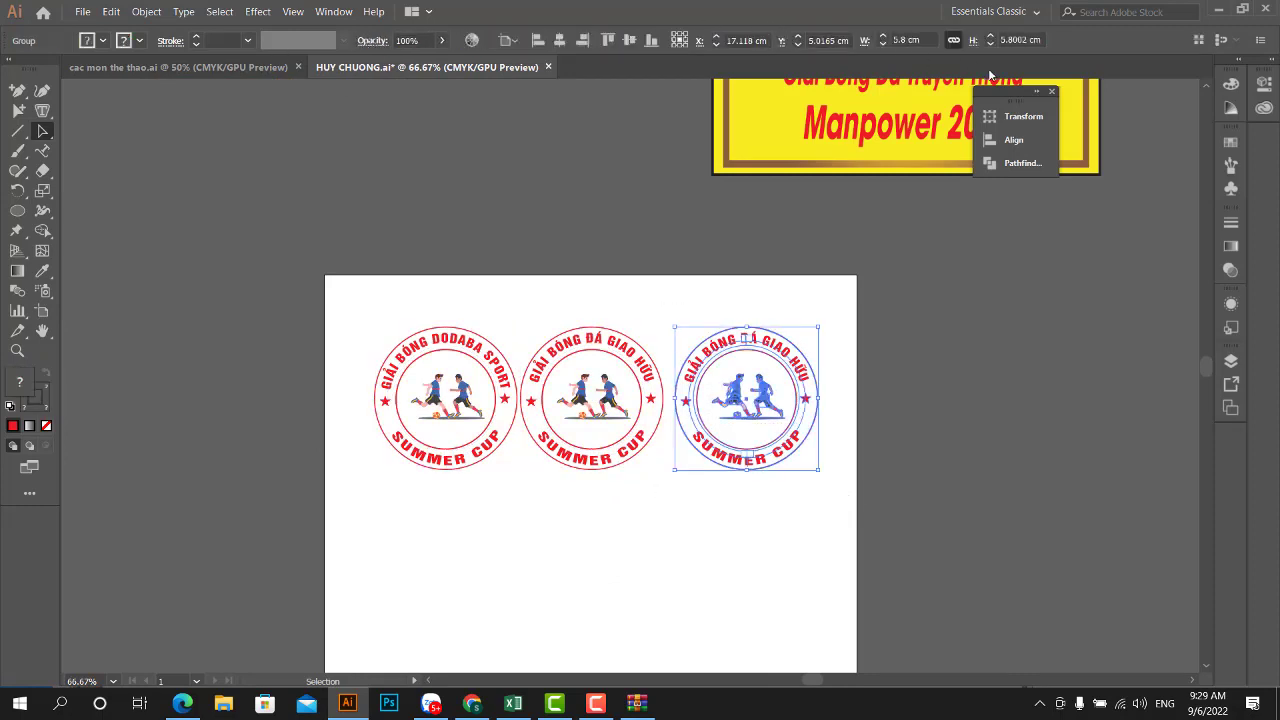
drag(730, 284, 869, 498)
scroll(767, 410, up, 2)
scroll(745, 315, down, 1)
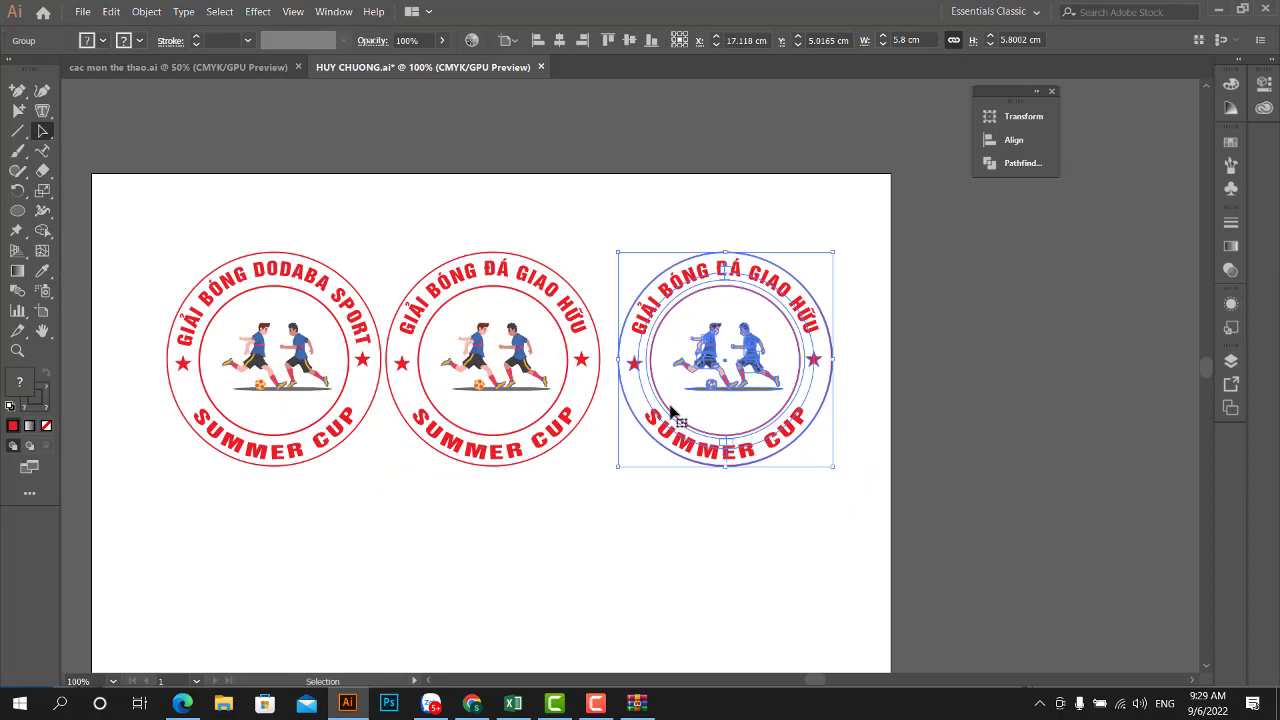
- Open cup co juy chuong.ai from the WinRAR archive in Illustrator with its window maximized
click(637, 703)
click(47, 236)
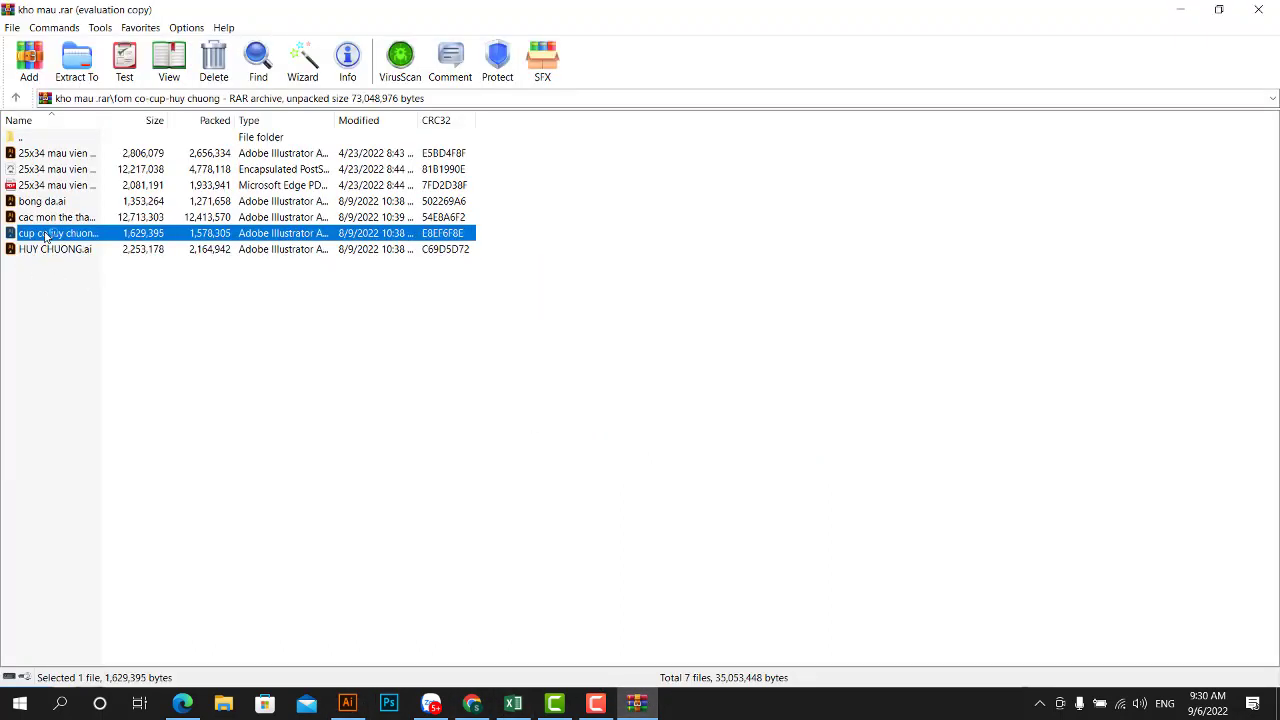
click(47, 236)
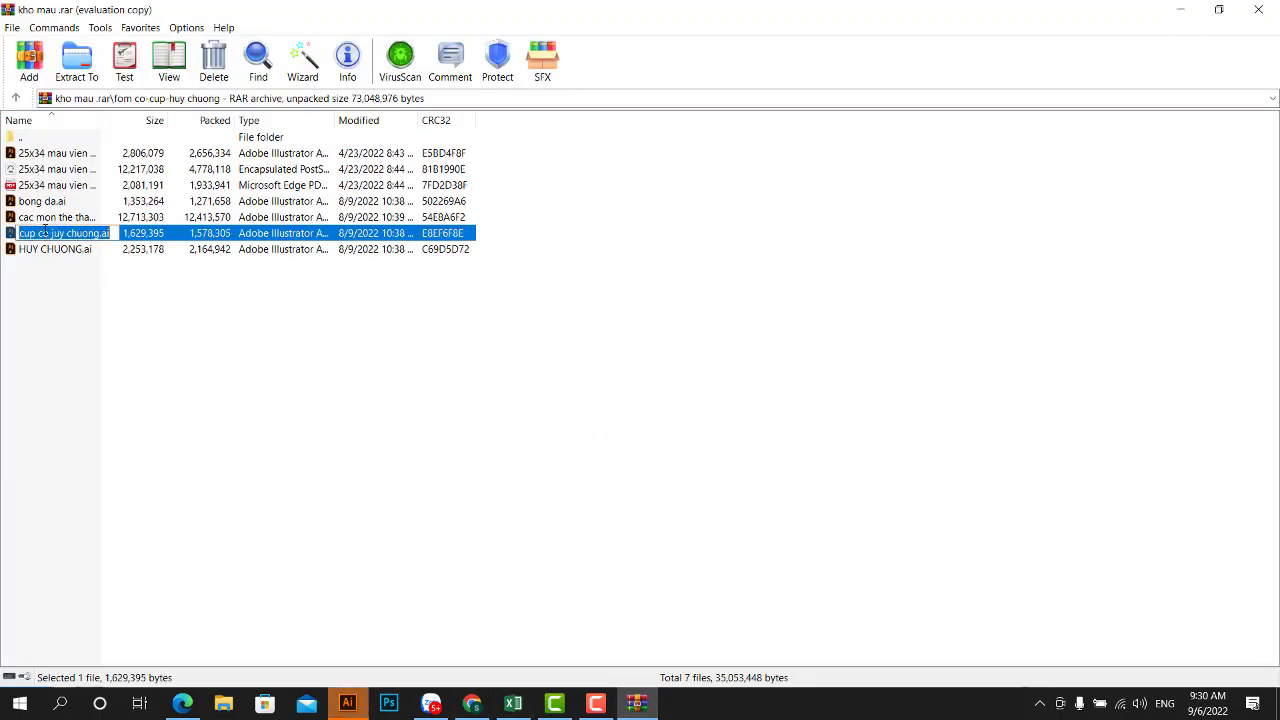
click(120, 309)
click(50, 238)
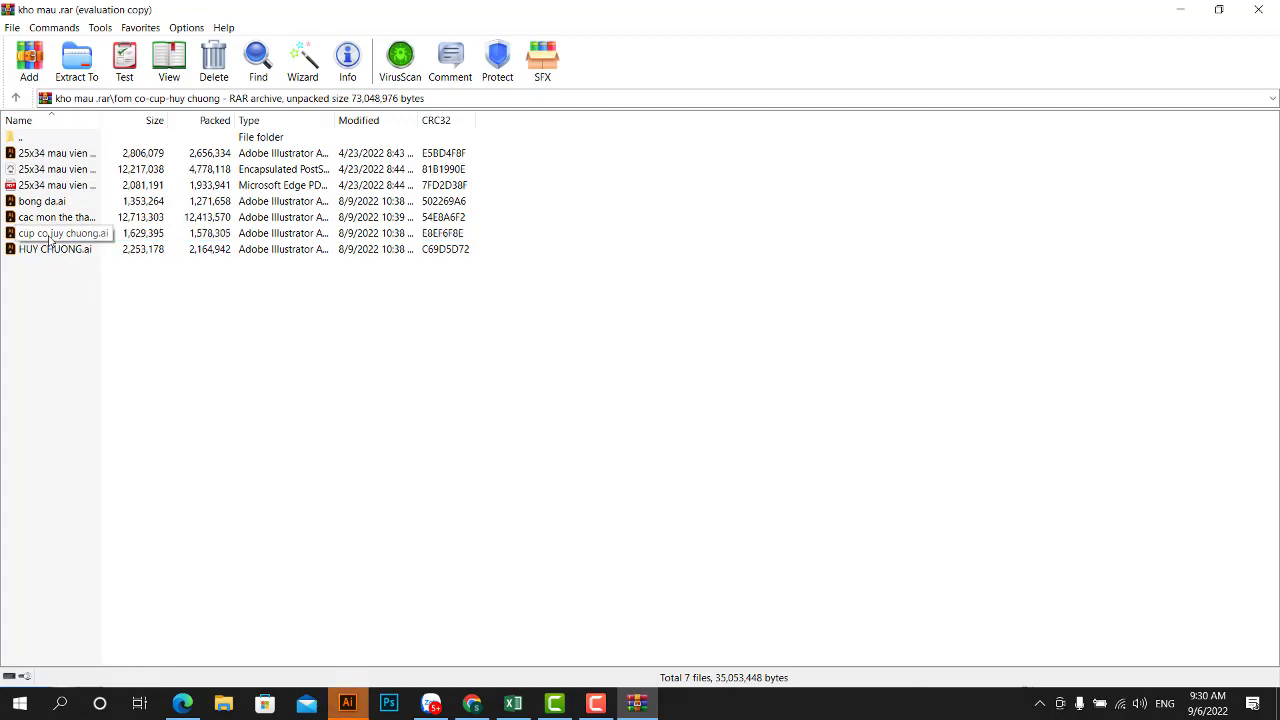
double_click(50, 238)
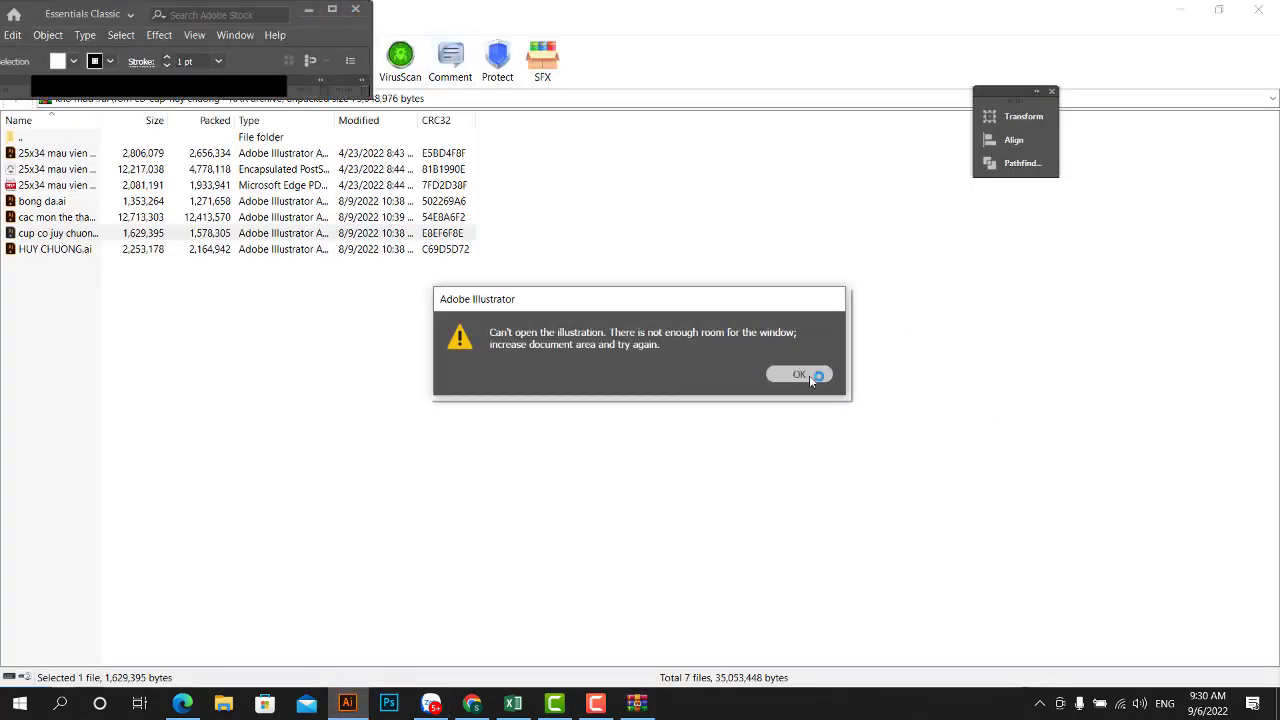
click(818, 376)
click(332, 8)
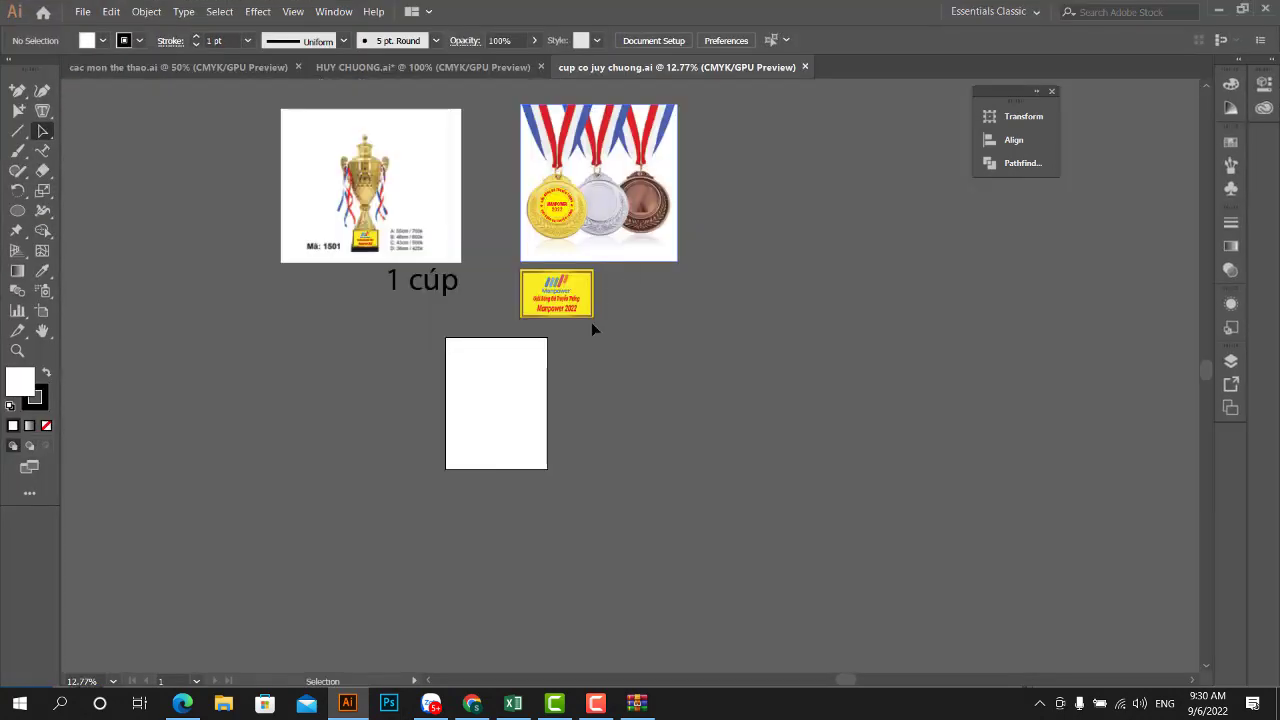
- Close cup co juy chuong.ai and HUY CHUONG.ai, discarding the unsaved changes
click(799, 67)
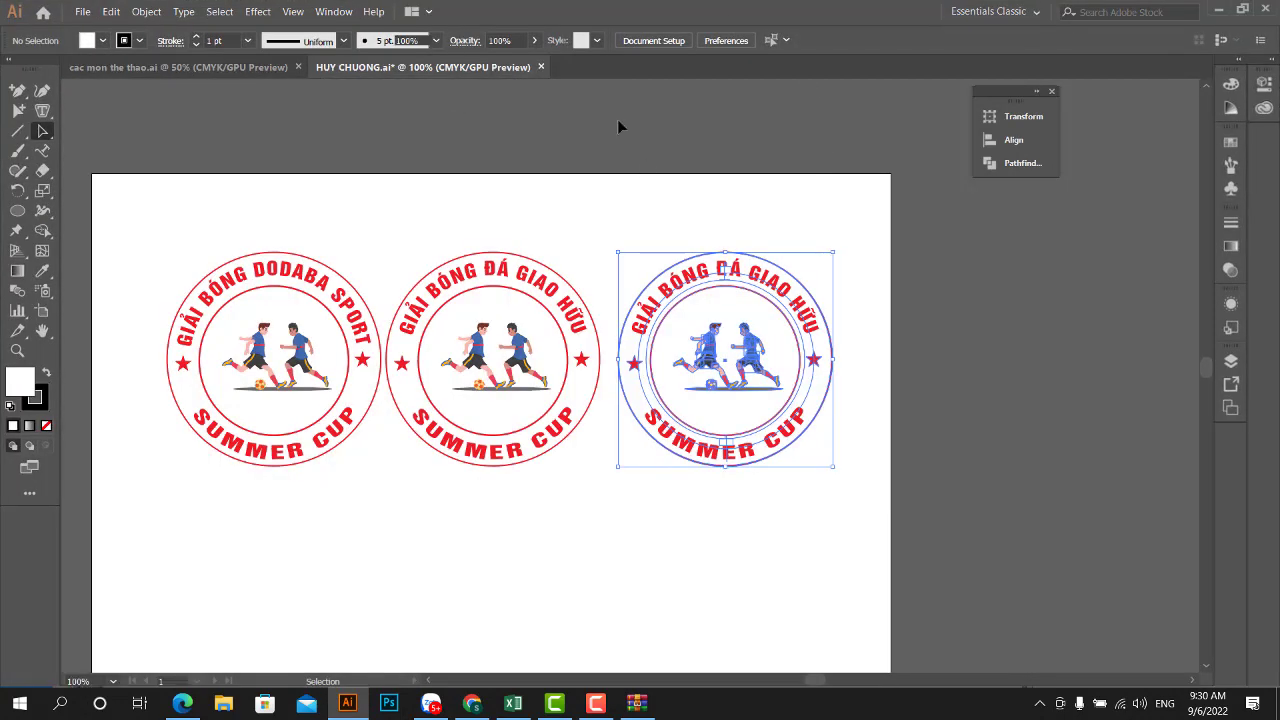
click(541, 67)
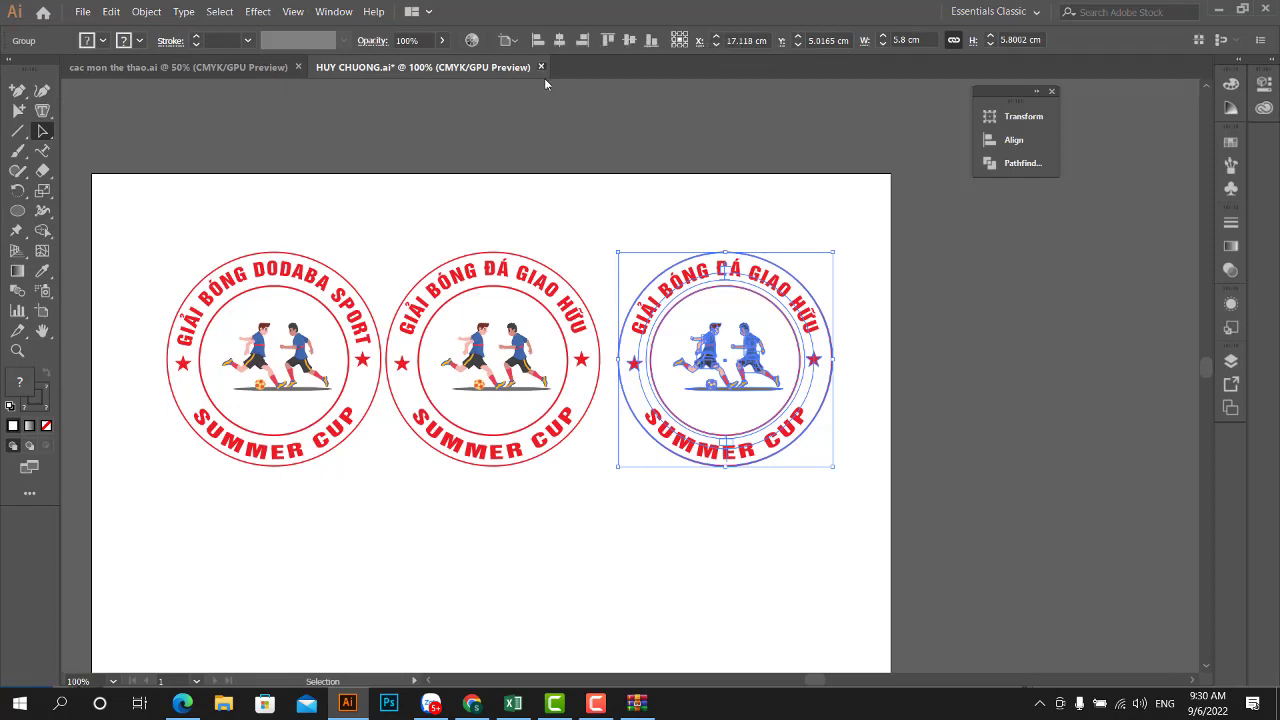
click(720, 376)
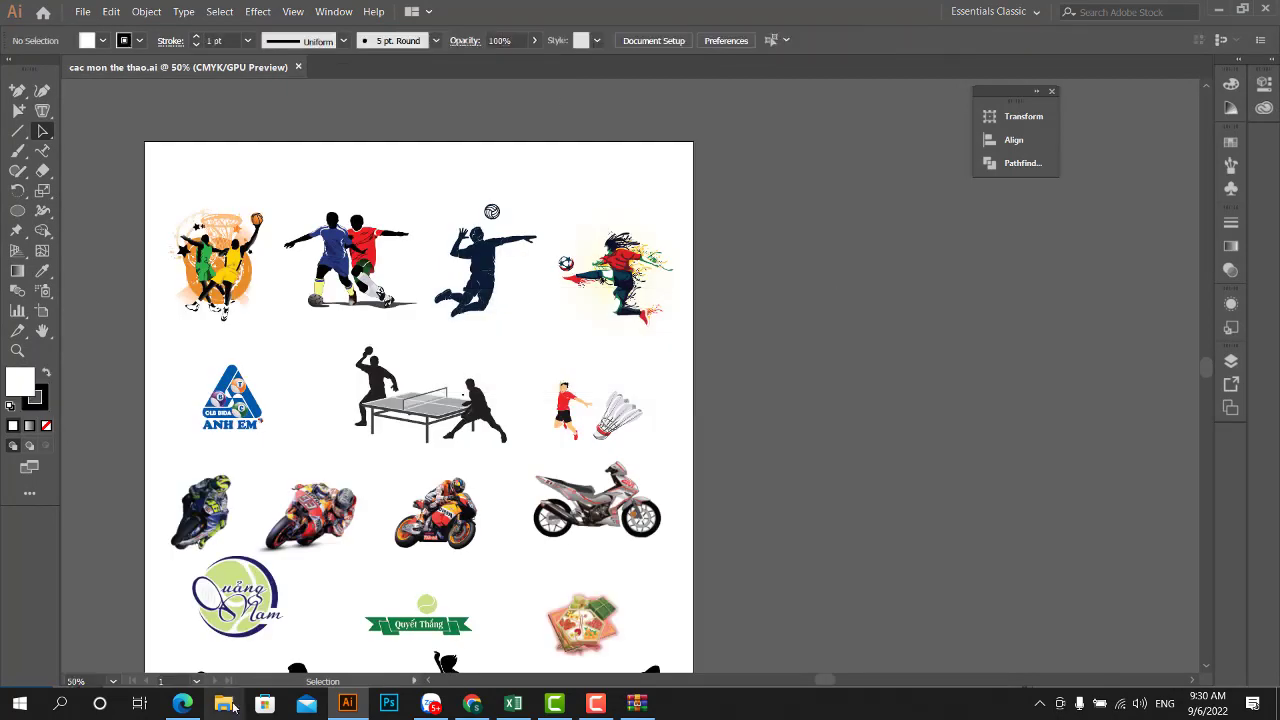
- Reopen cup co juy chuong.ai from the WinRAR archive and view the MANPOWER 2022 badge on the gold medal up close
click(636, 703)
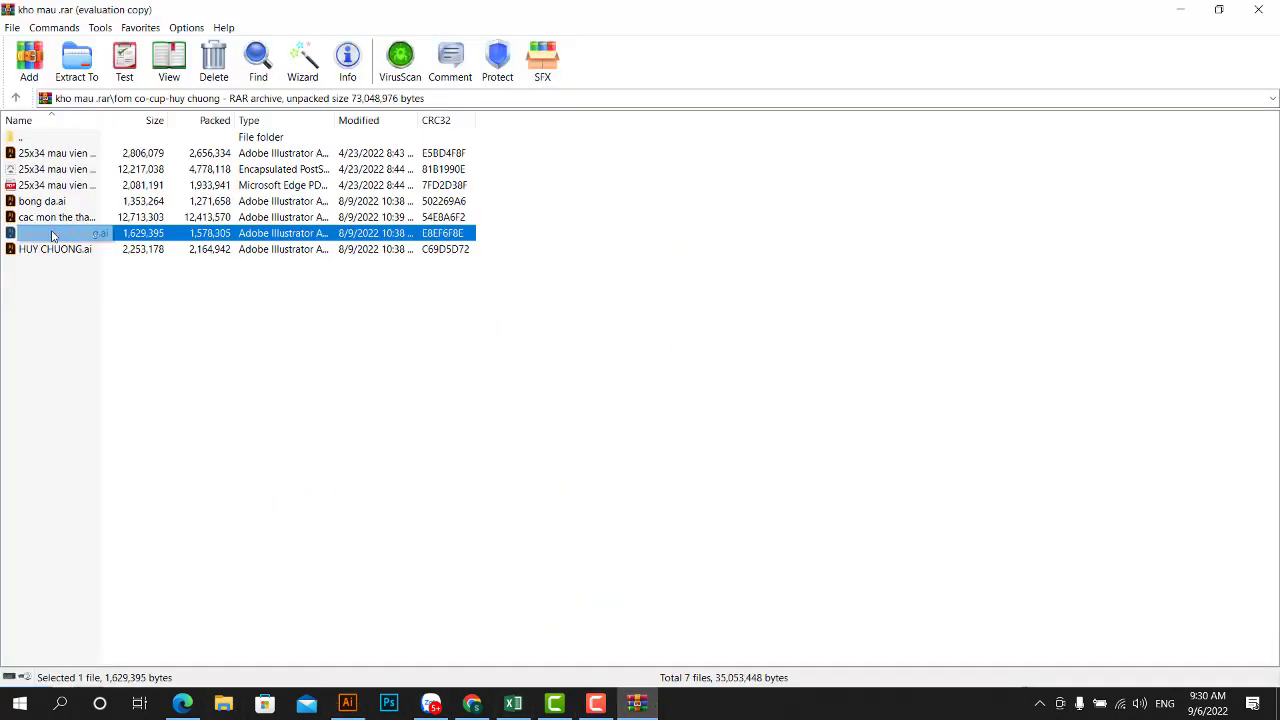
double_click(52, 235)
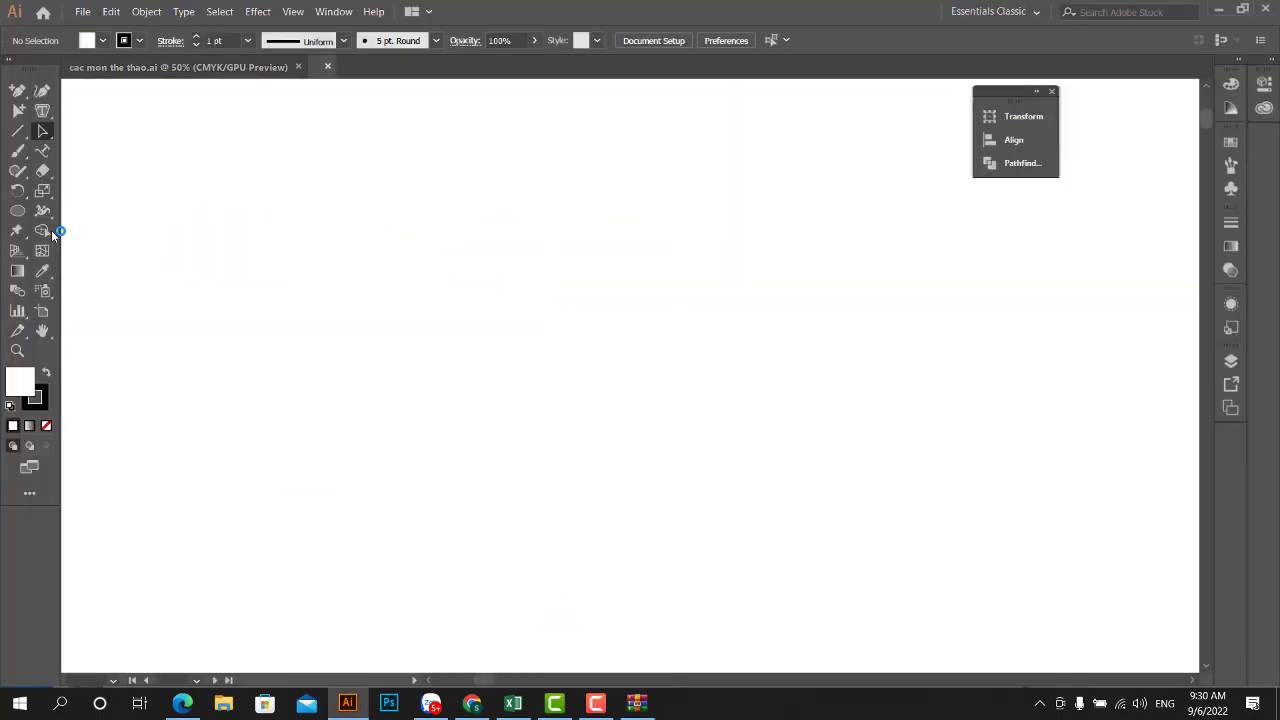
scroll(513, 230, down, 2)
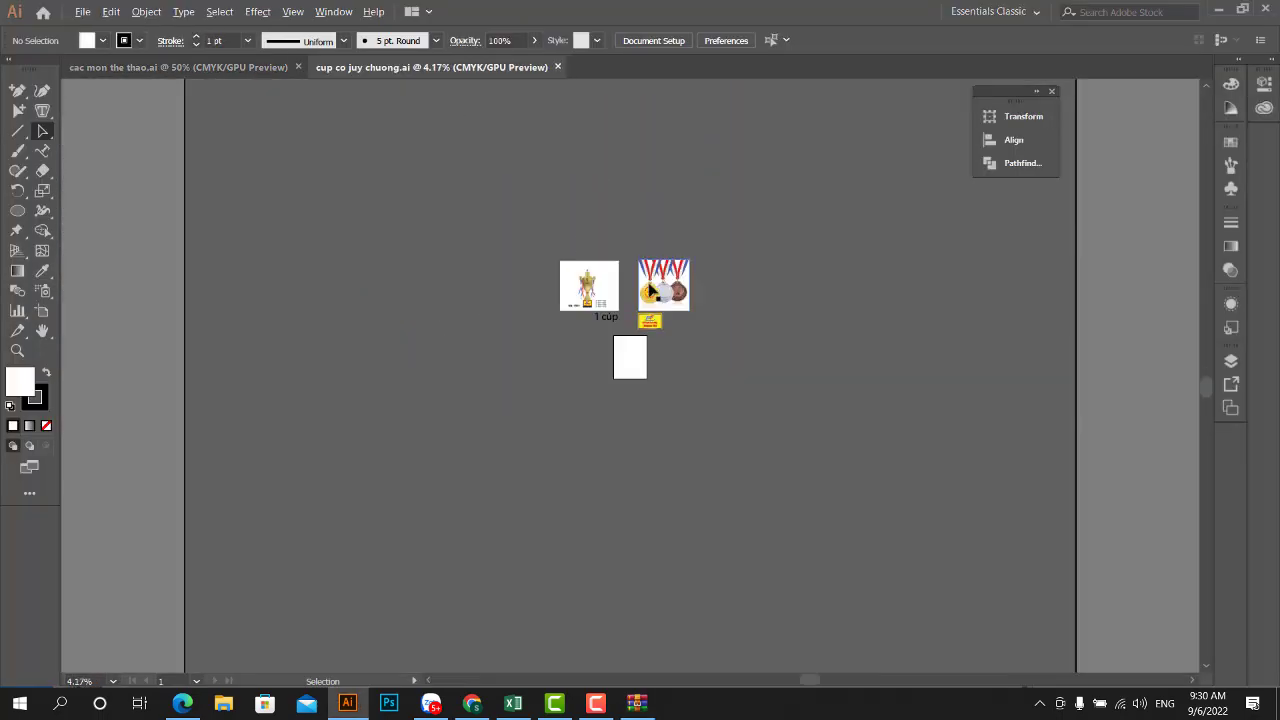
scroll(666, 297, up, 6)
scroll(588, 322, up, 3)
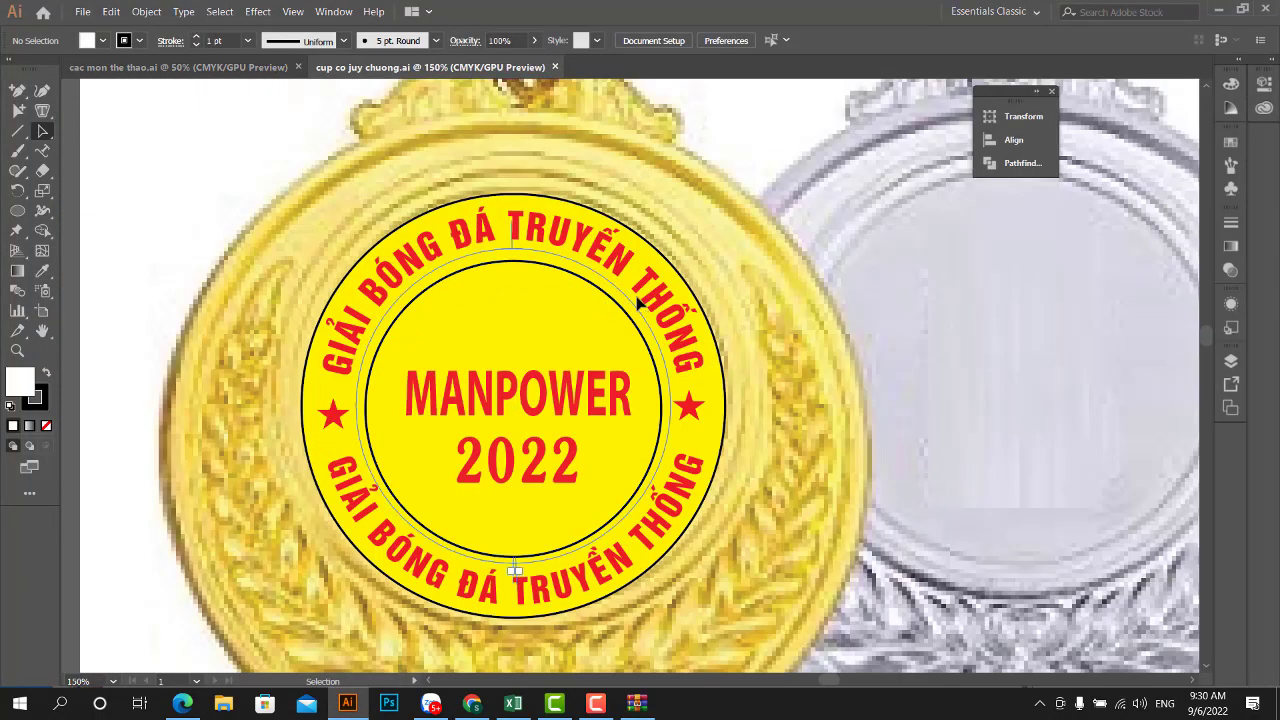
- Move the medal mockup image away from the yellow MANPOWER 2022 badge so the badge stands alone
click(531, 309)
scroll(560, 229, down, 3)
scroll(560, 229, down, 2)
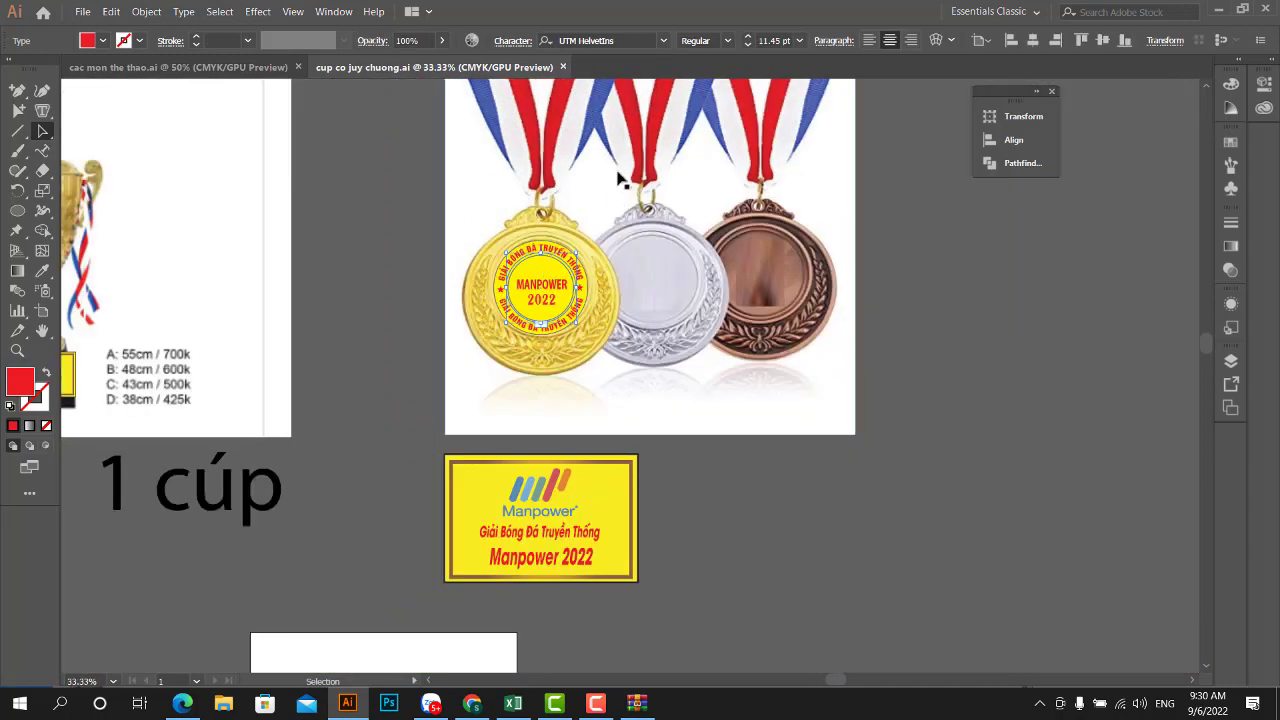
drag(623, 177, 909, 162)
scroll(580, 263, up, 4)
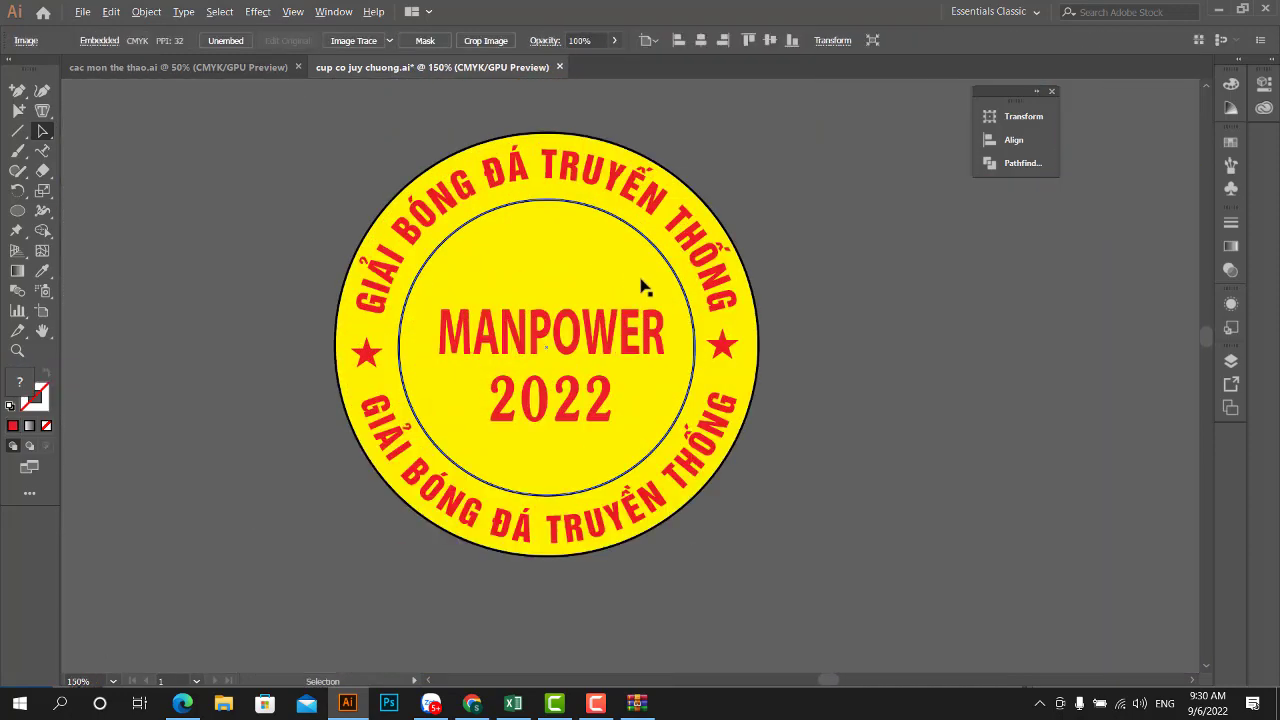
- Select the upper curved text and the 2022 text in the badge for editing, then leave text editing and deselect
double_click(718, 313)
drag(718, 313, 404, 300)
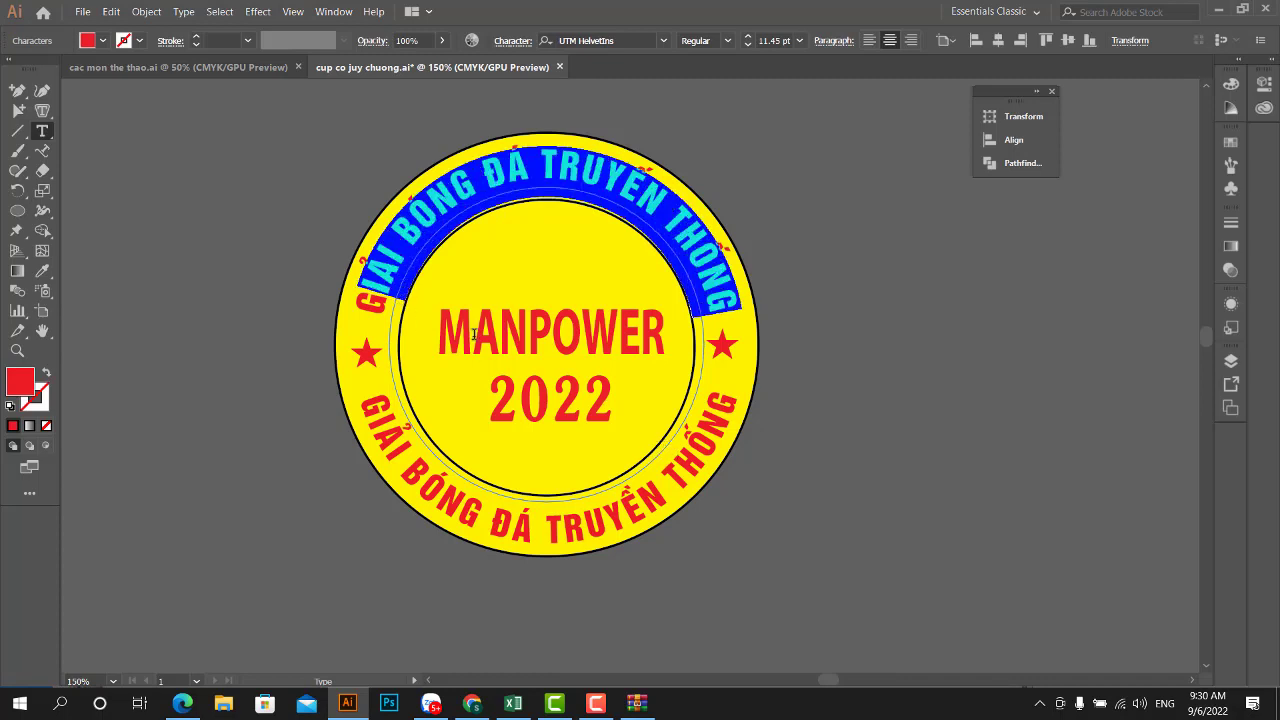
drag(613, 391, 447, 308)
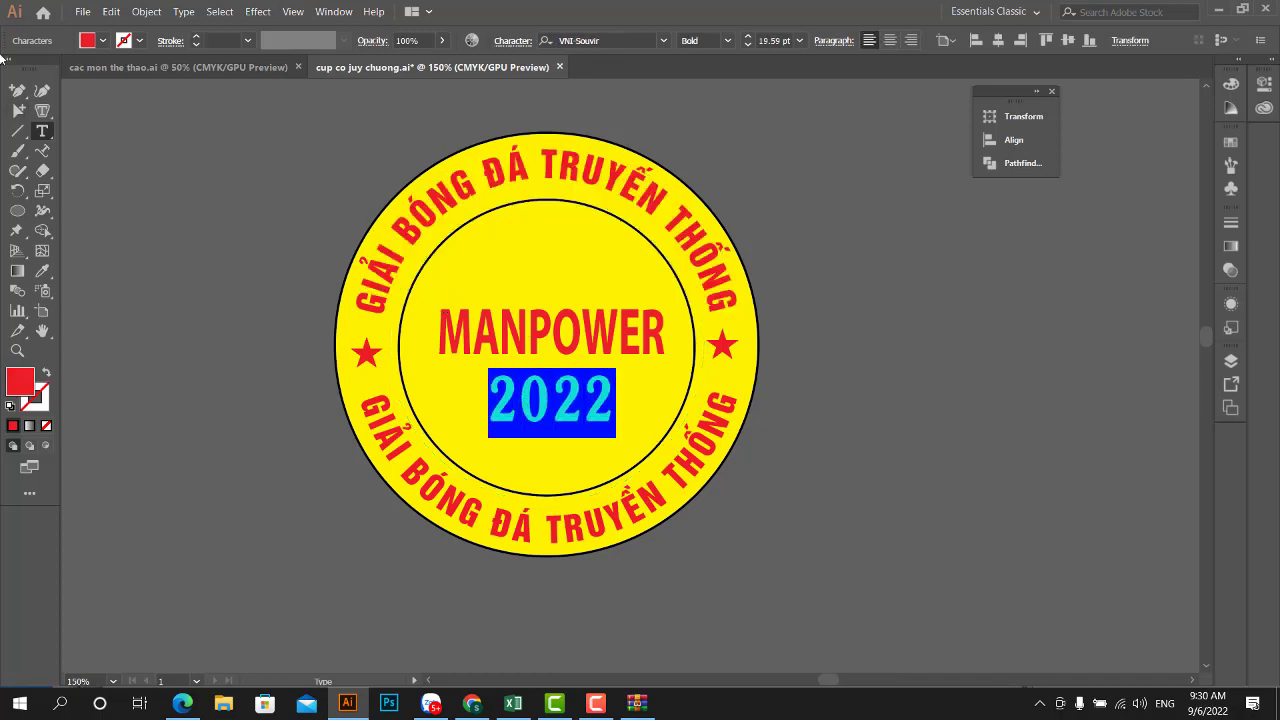
click(18, 92)
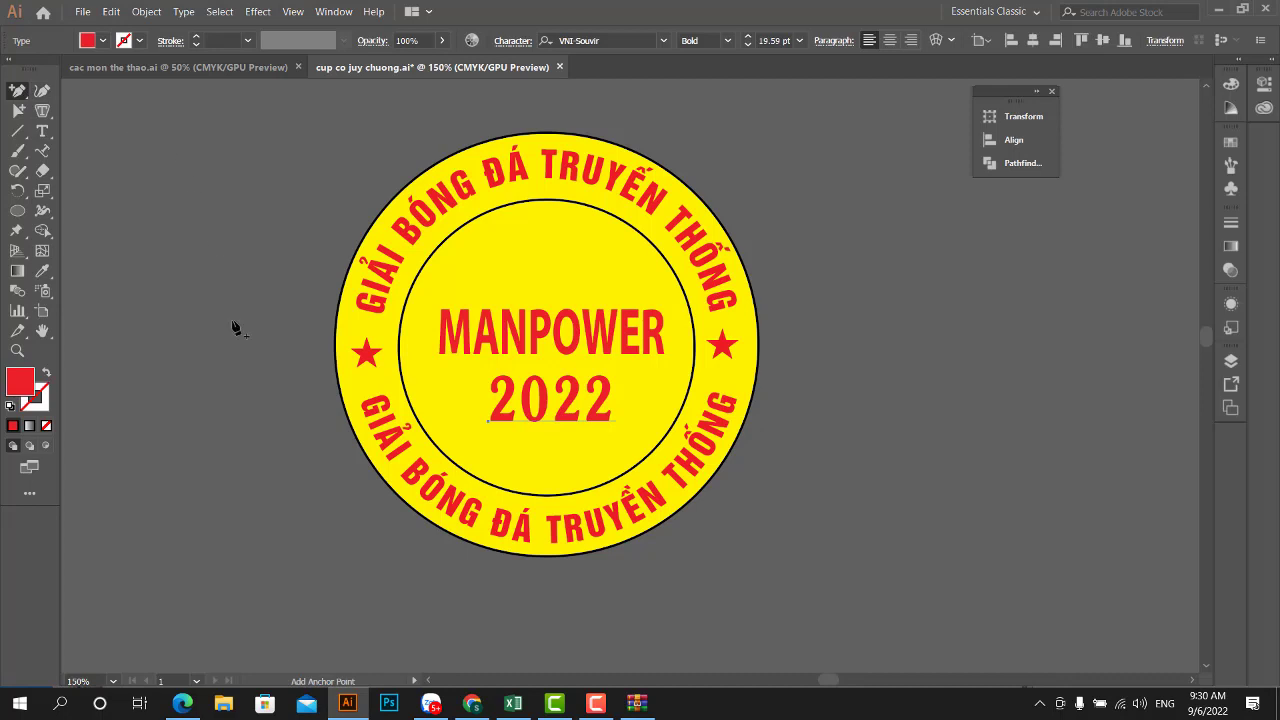
click(18, 110)
click(301, 327)
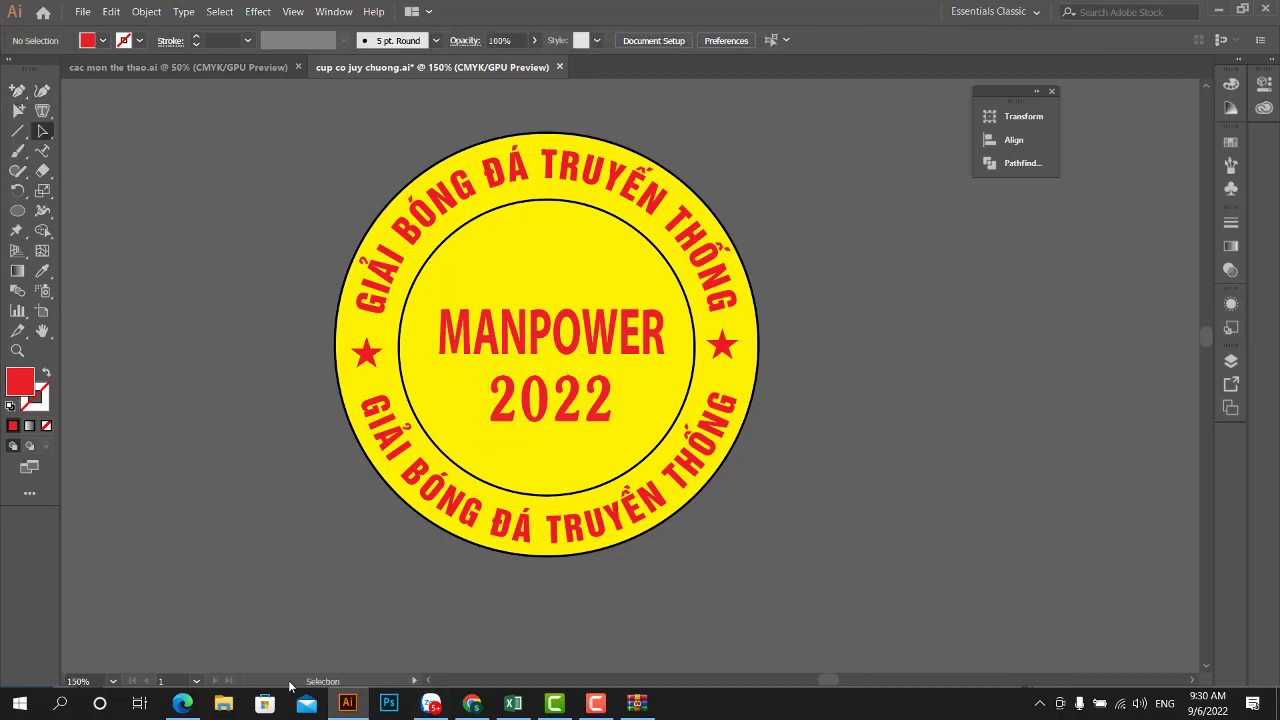
- Open bong da.ai from the WinRAR archive in Illustrator
click(637, 703)
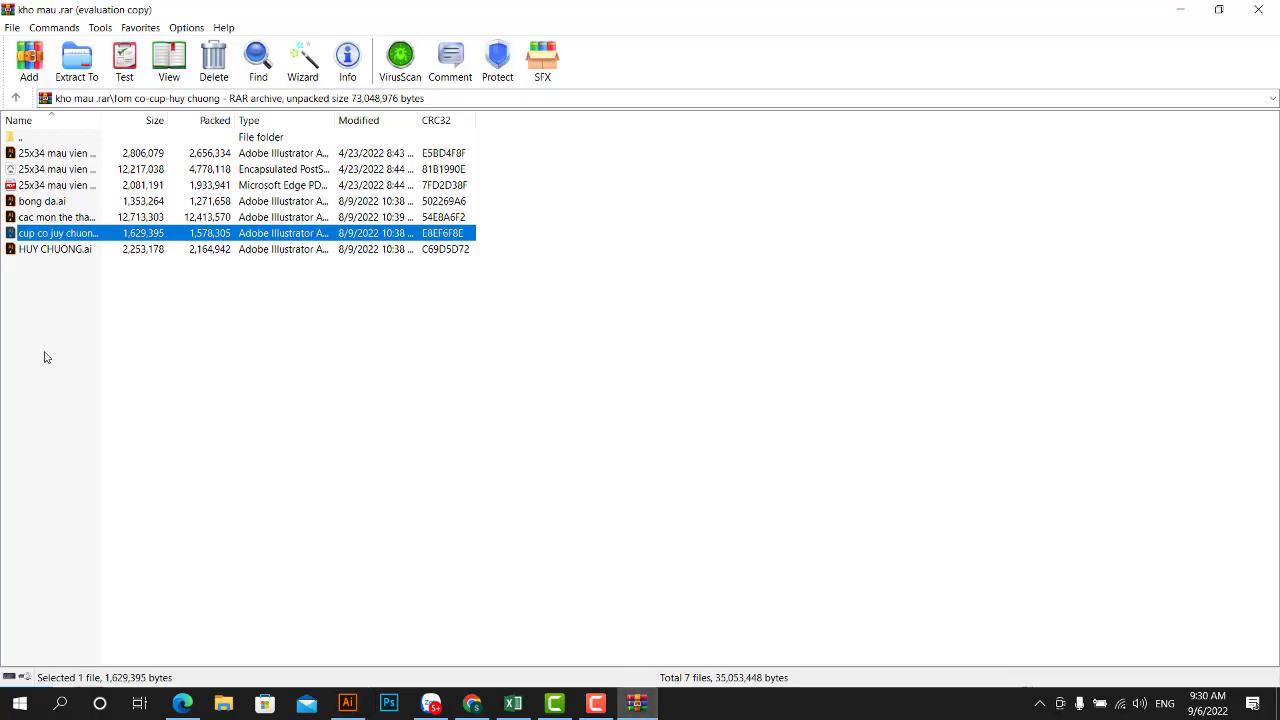
click(41, 206)
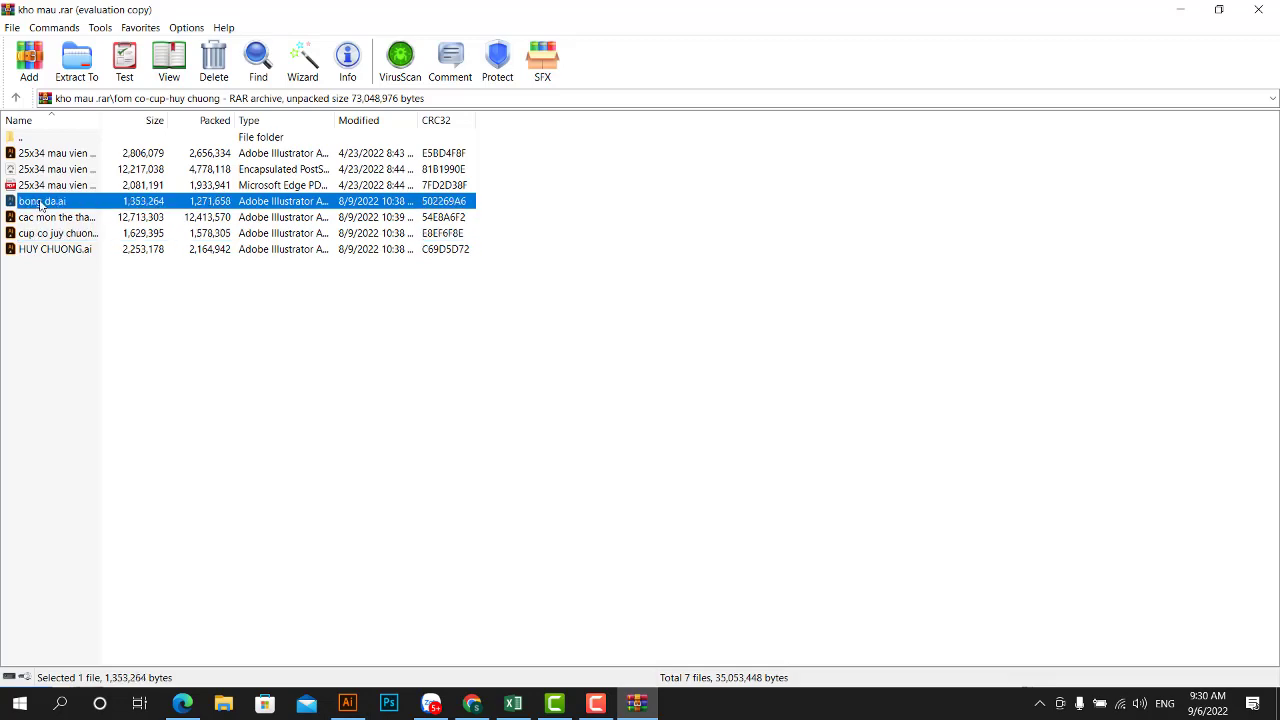
double_click(41, 205)
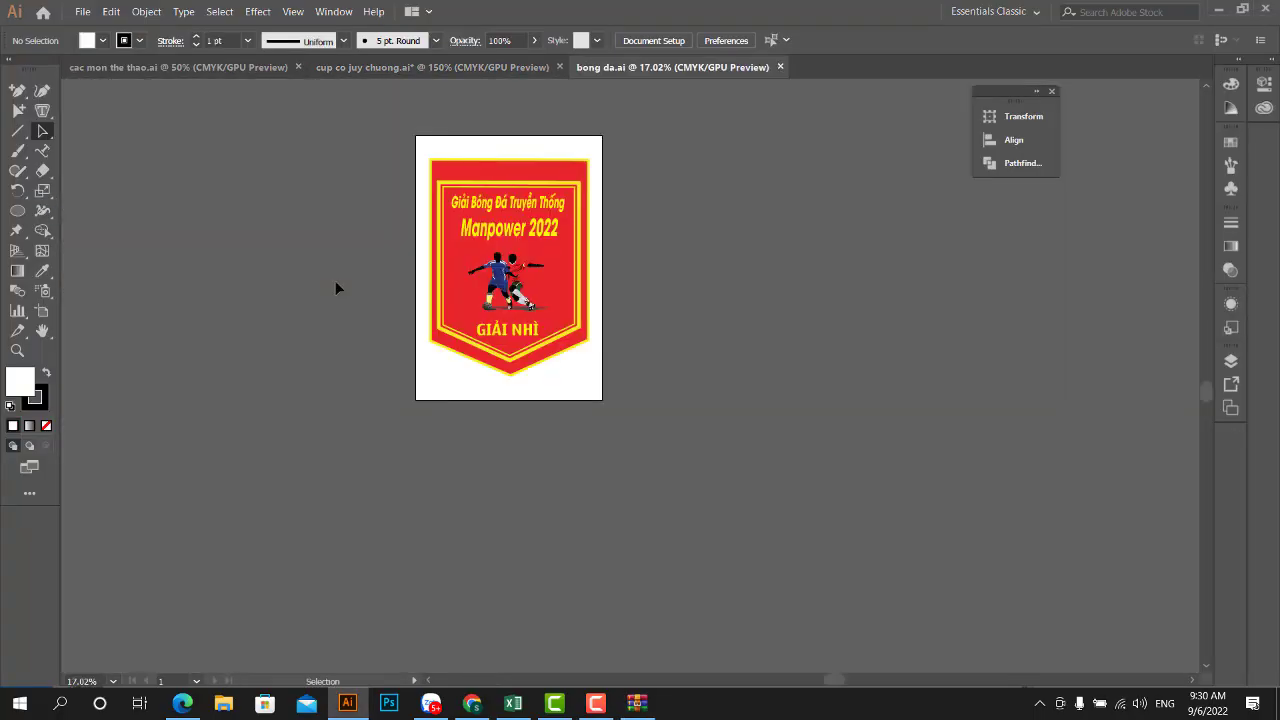
- Select the "Giải Bóng Đá Truyền Thống" title and the GIẢI NHÌ text on the red pennant in turn, then deselect
scroll(500, 215, up, 5)
scroll(550, 222, down, 3)
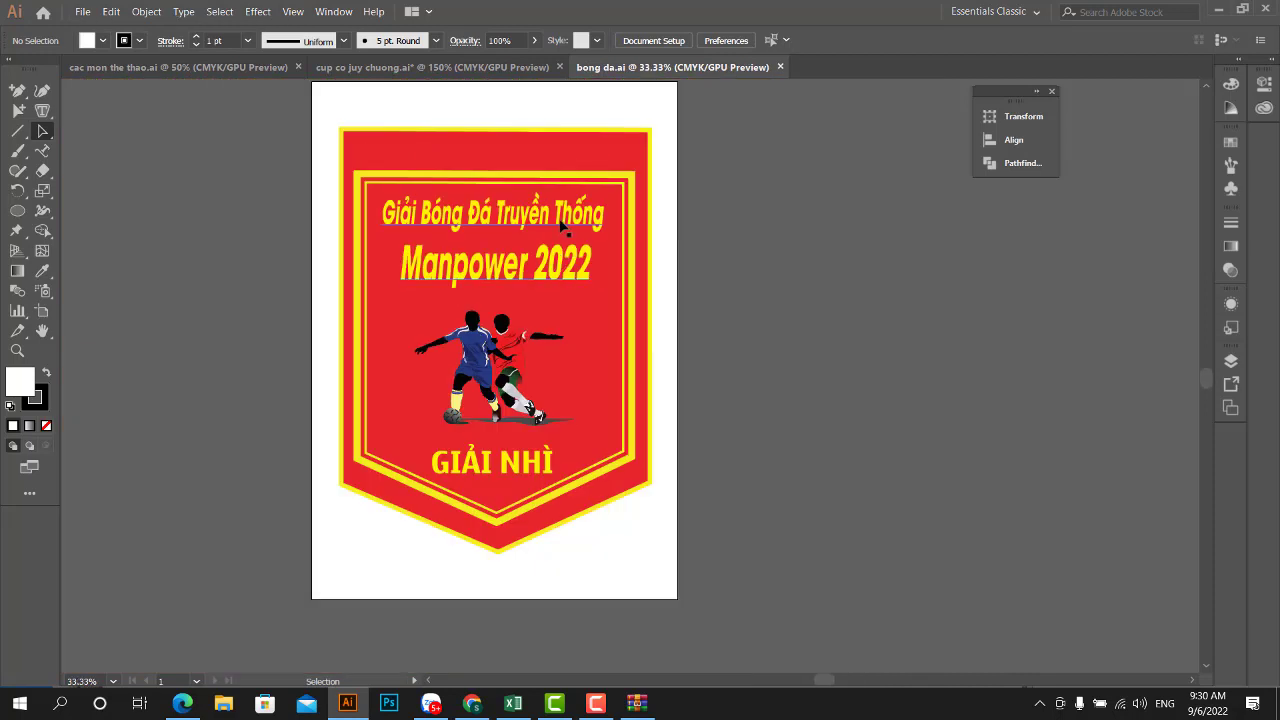
click(557, 224)
click(537, 468)
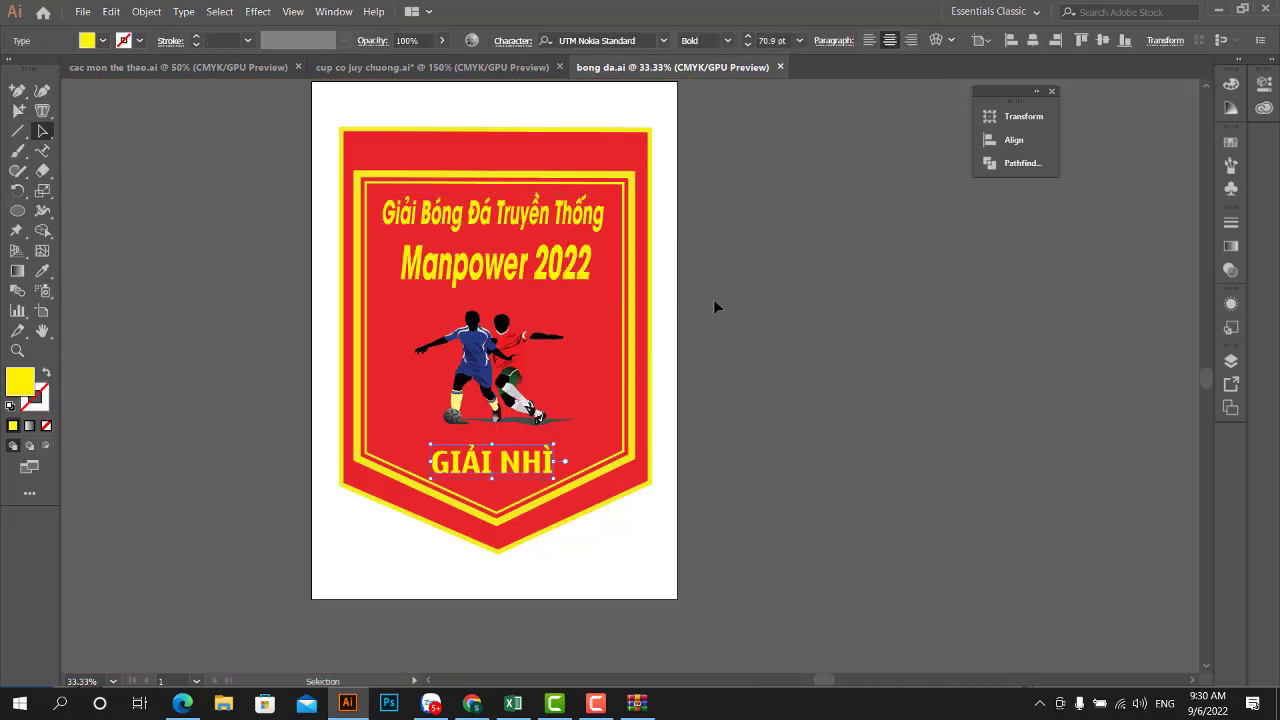
click(680, 308)
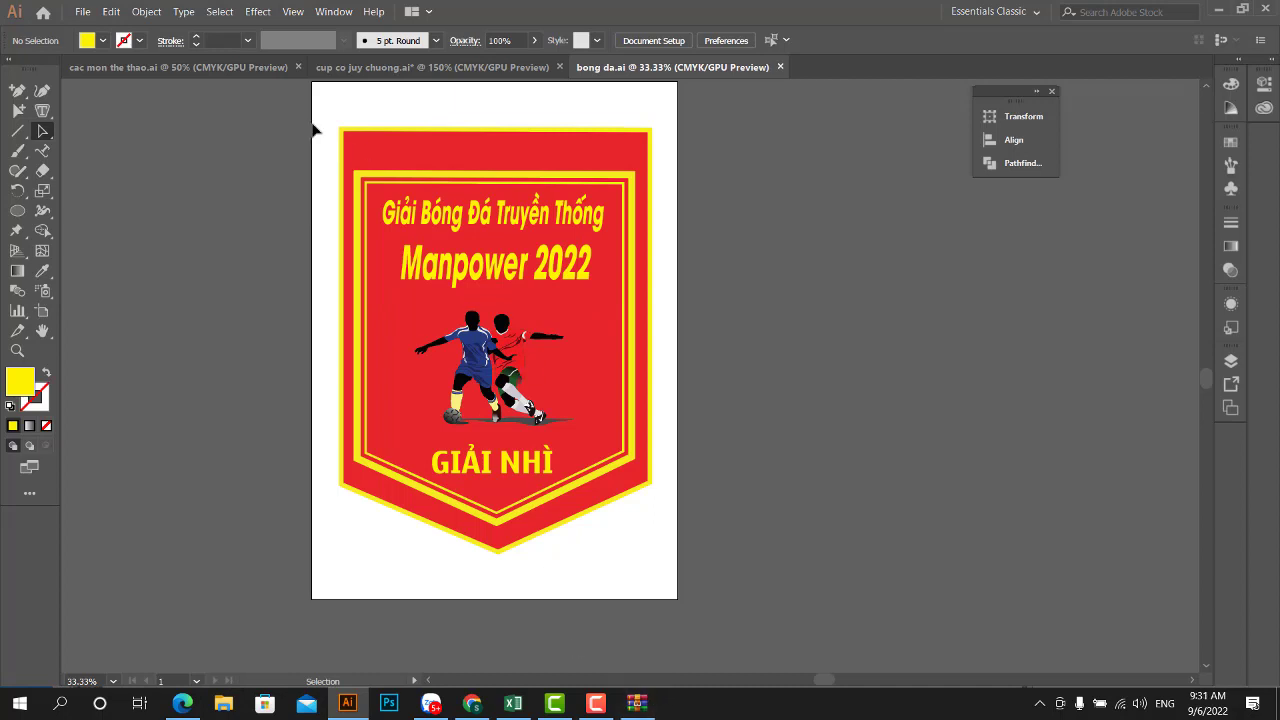
- Undo the last change on the pennant, then view the sports graphics in cac mon the thao.ai and return to bong da.ai
key(ctrl+z)
click(822, 328)
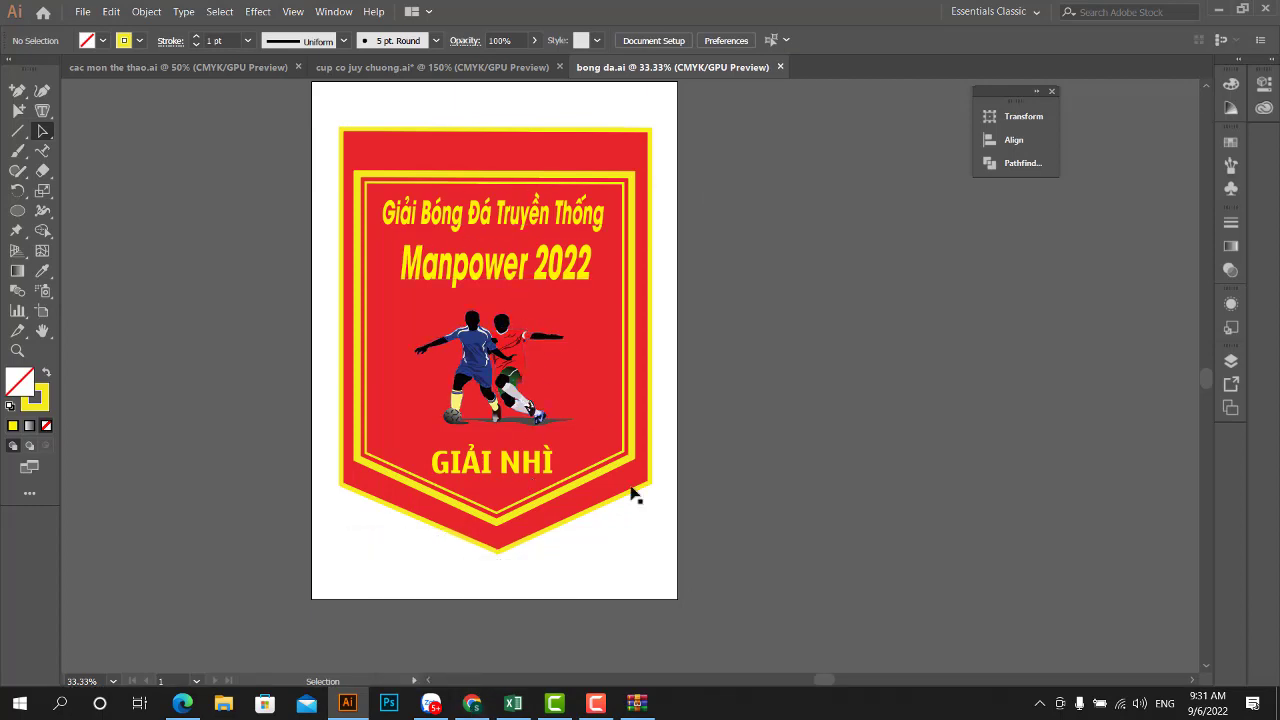
click(199, 66)
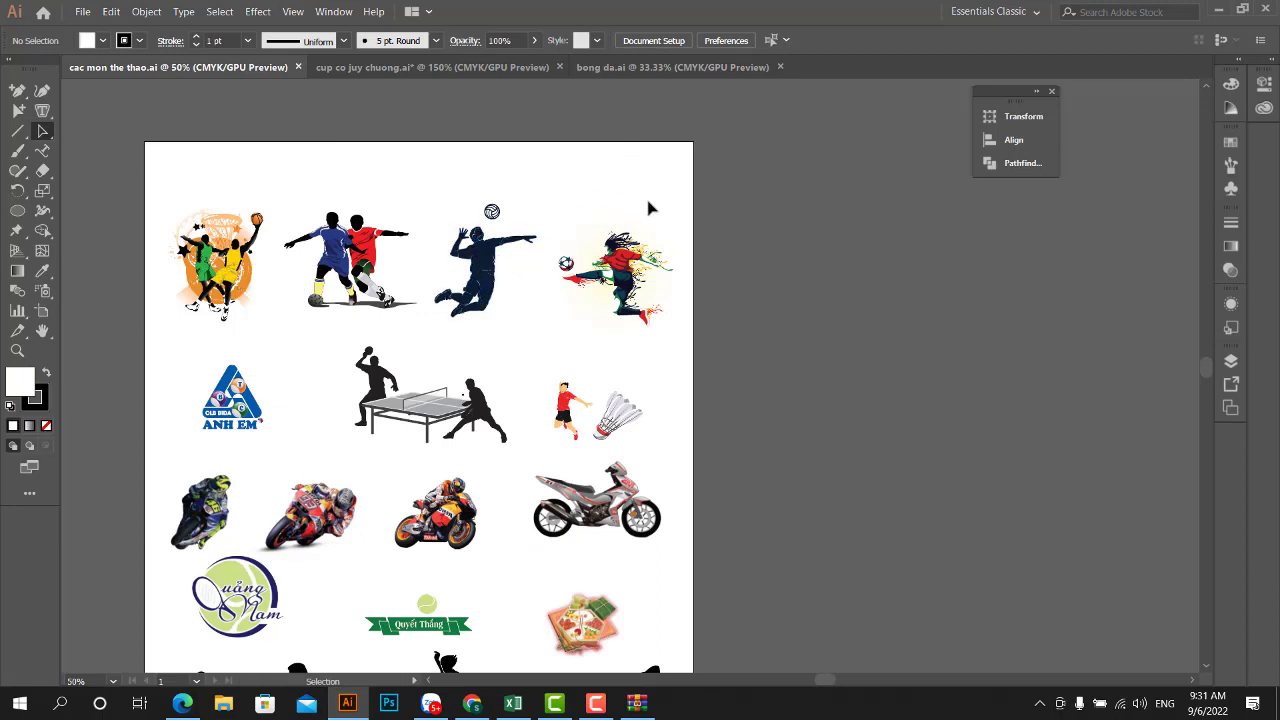
click(665, 68)
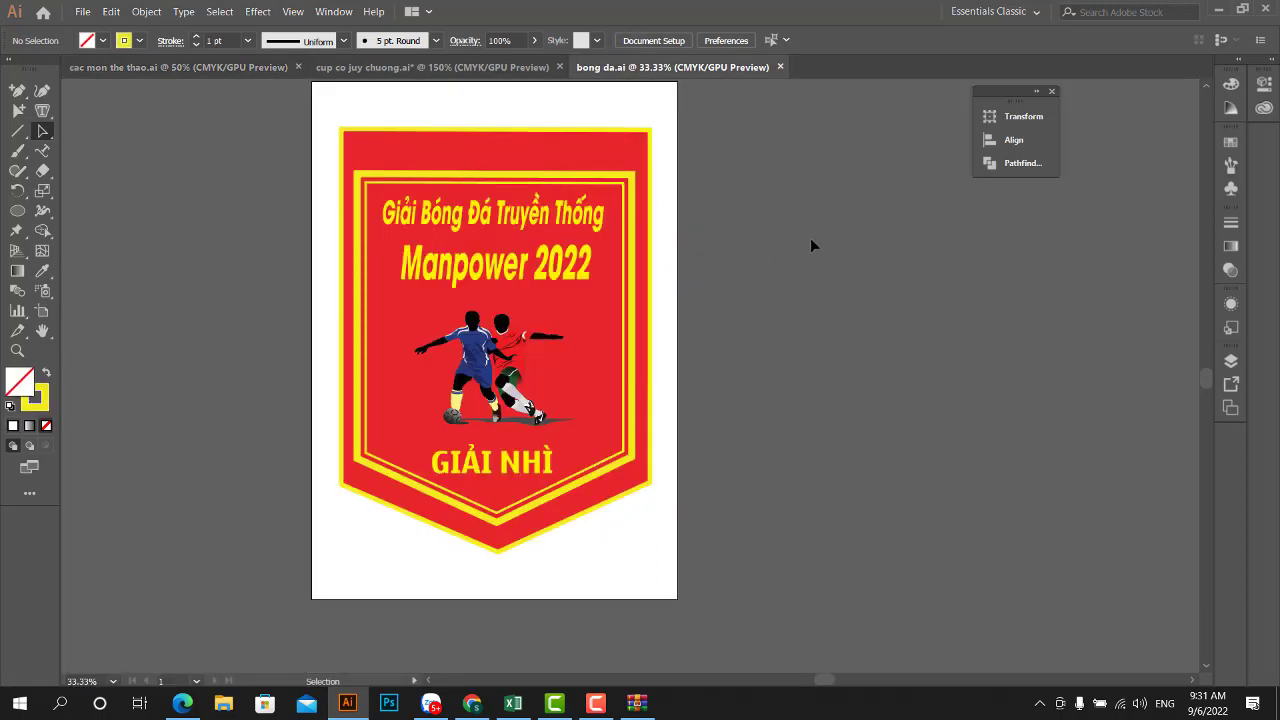
- Switch to the WinRAR archive and go through the 25x34 mau vien files and bong da.ai, ending on the 25x34 Illustrator file
click(648, 705)
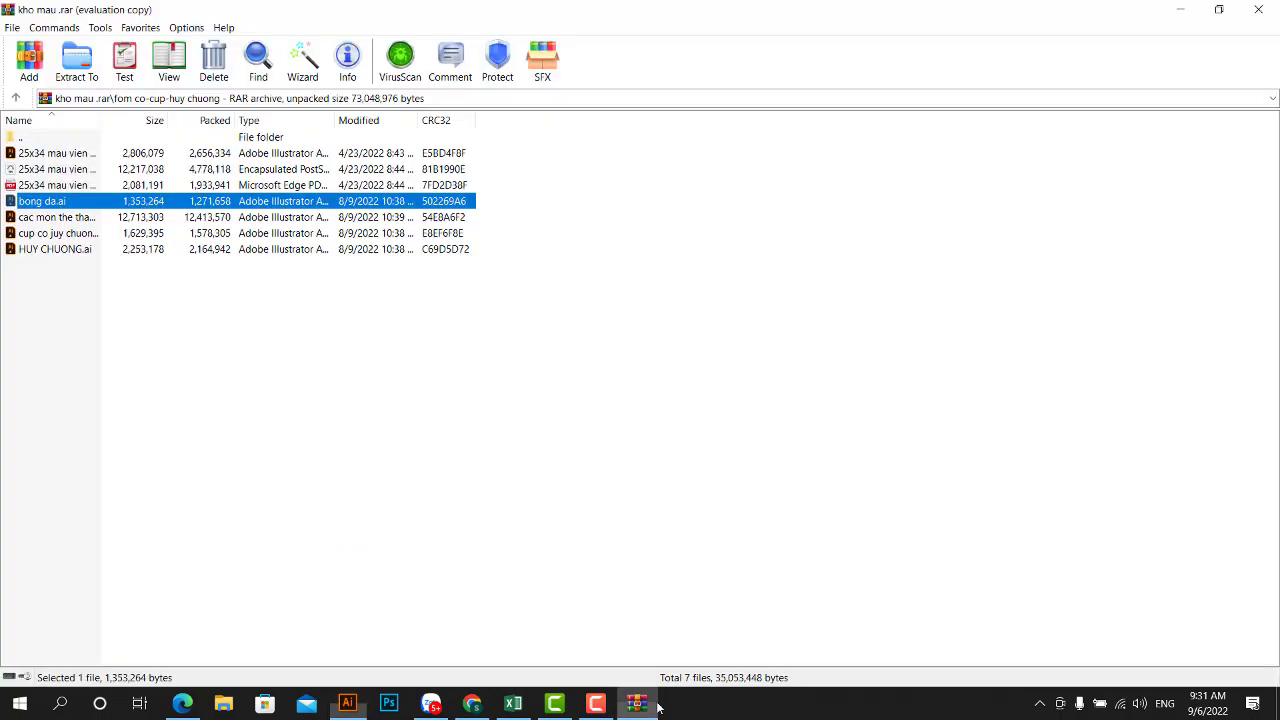
click(45, 157)
click(47, 172)
click(50, 200)
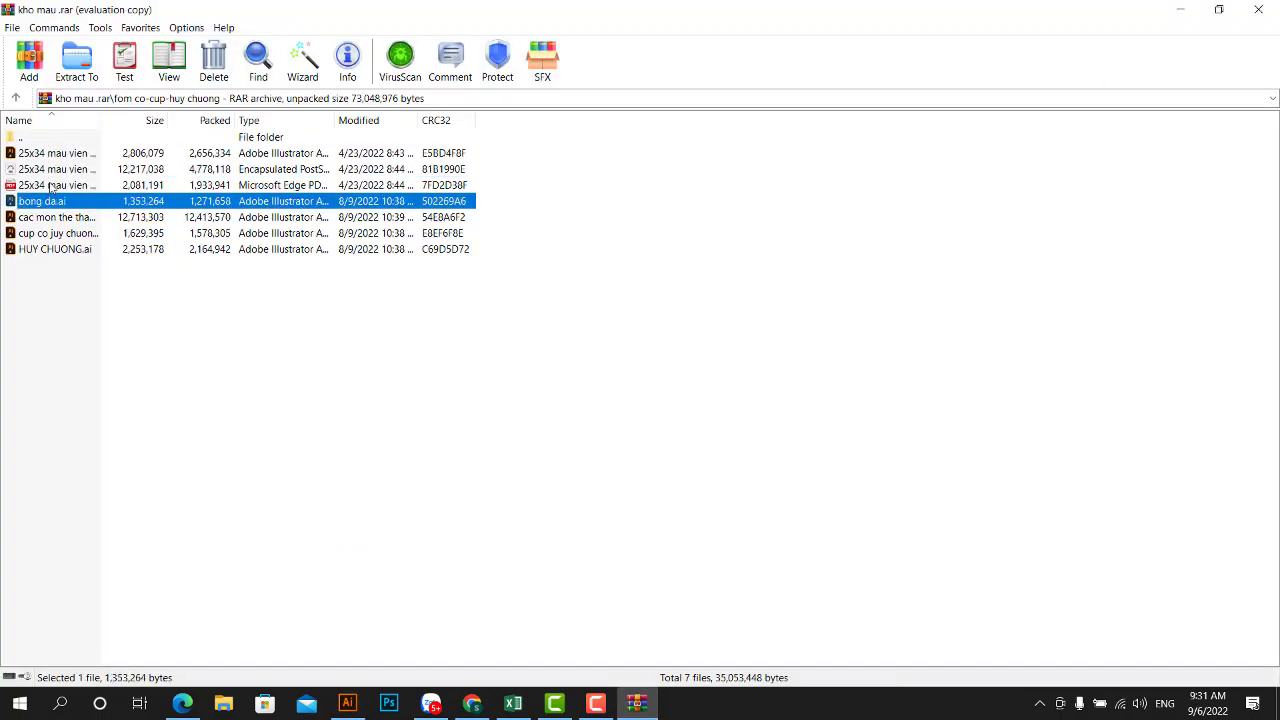
click(50, 187)
click(55, 157)
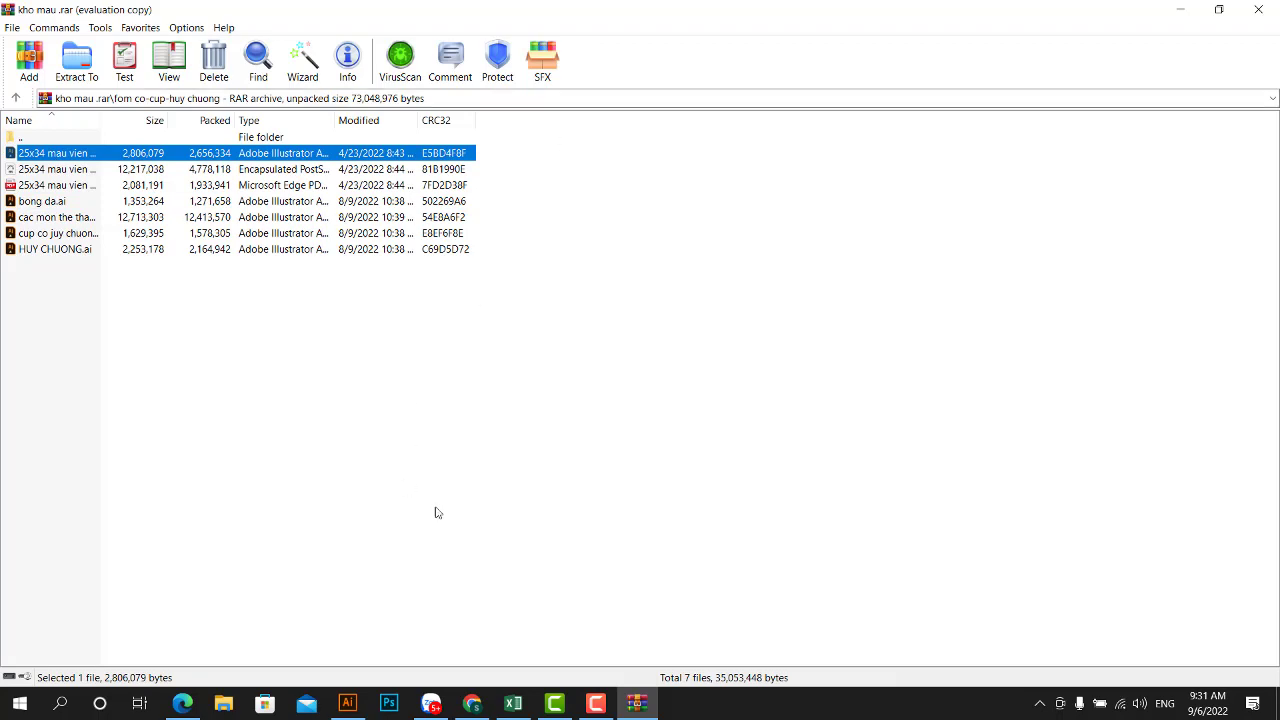
- Close the kho mau .rar archive window in WinRAR and return to Illustrator
click(637, 704)
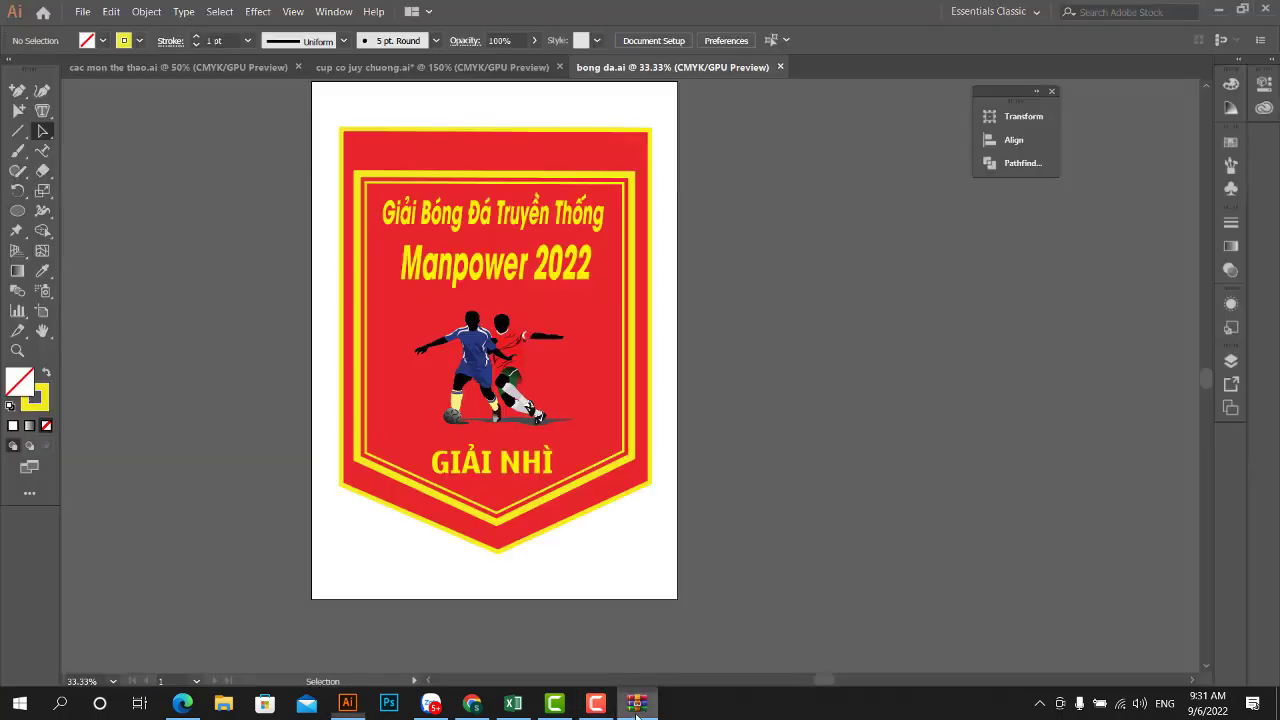
click(637, 704)
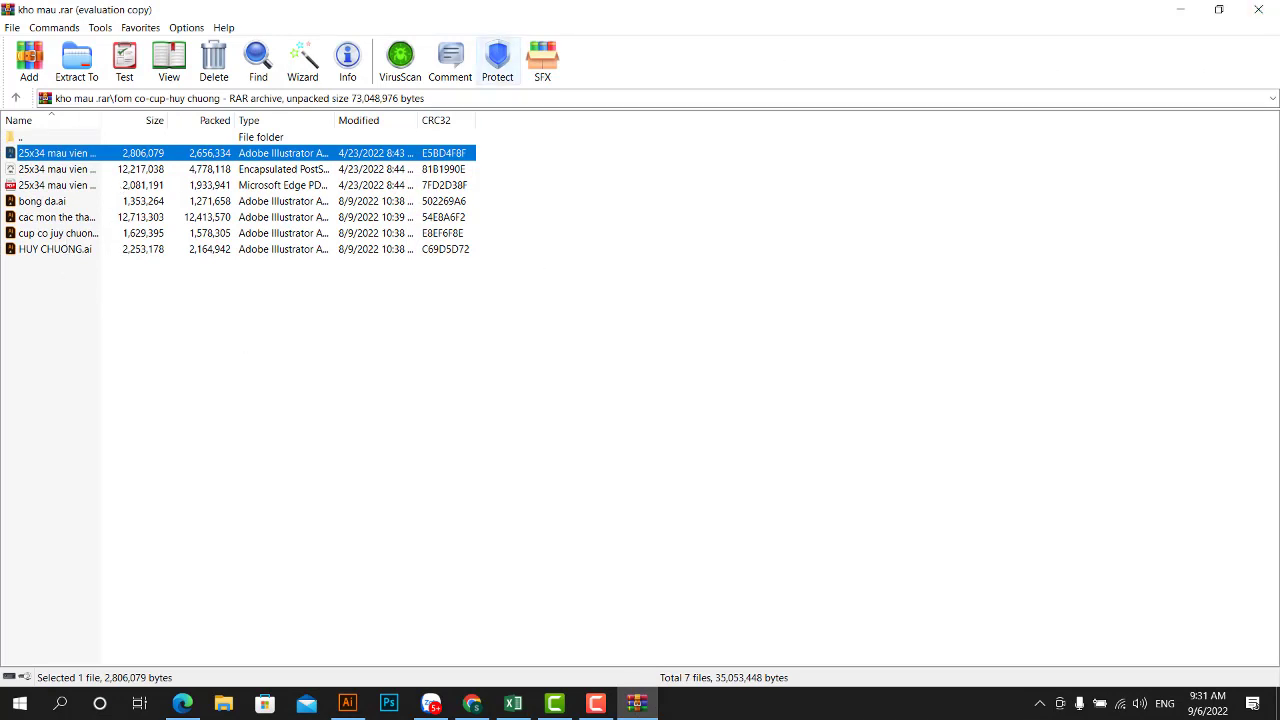
click(1258, 10)
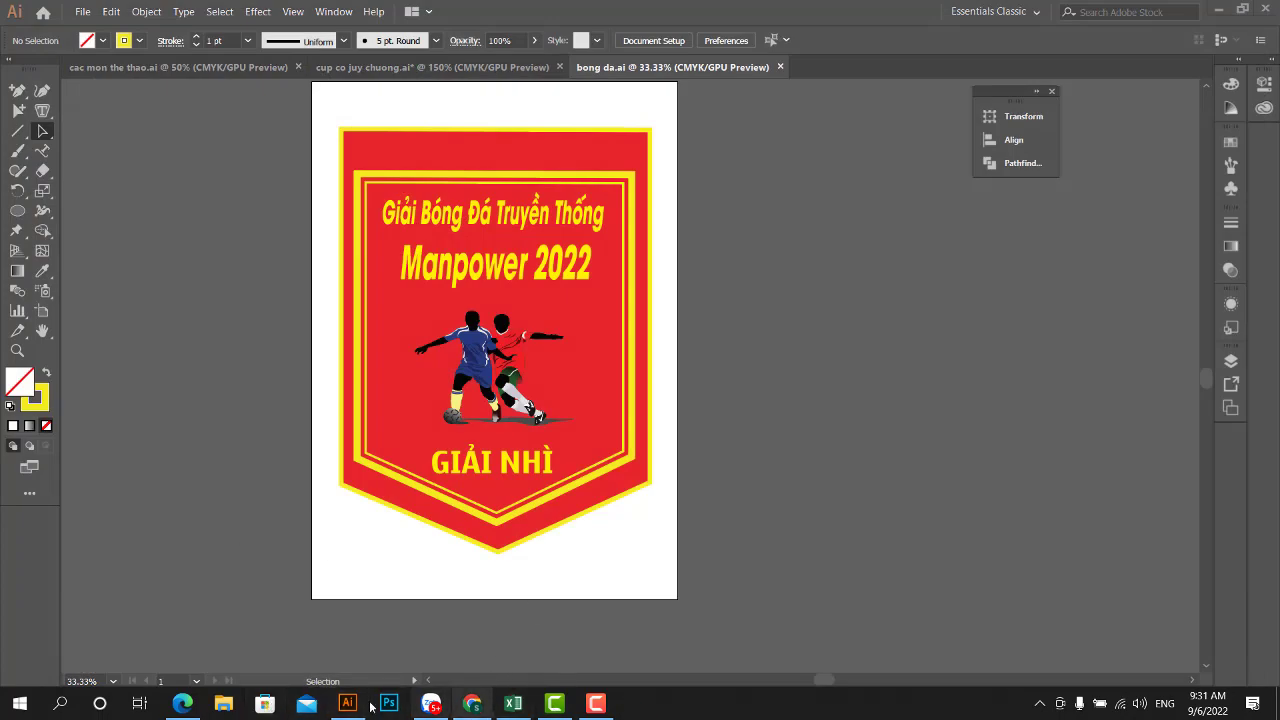
- Switch to the Google Drive folder in Edge, preview the contents of kho mau .rar including its font chu folder, and close the preview
click(183, 704)
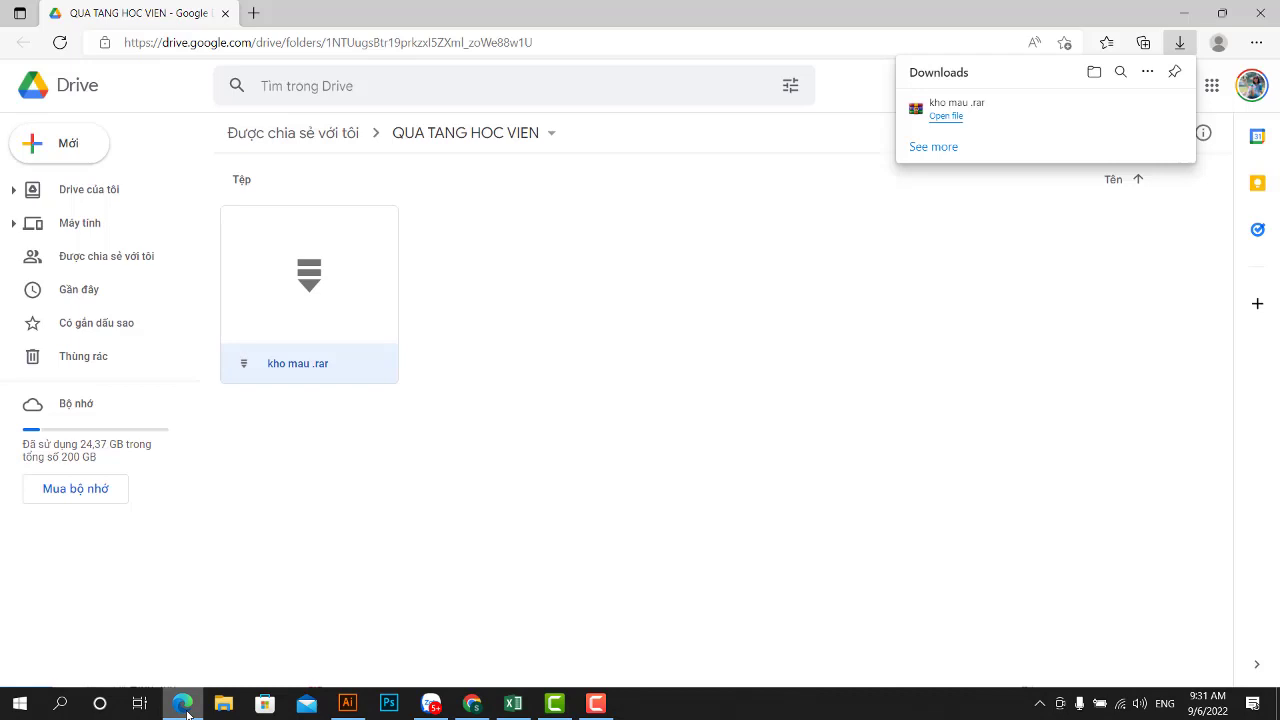
double_click(295, 286)
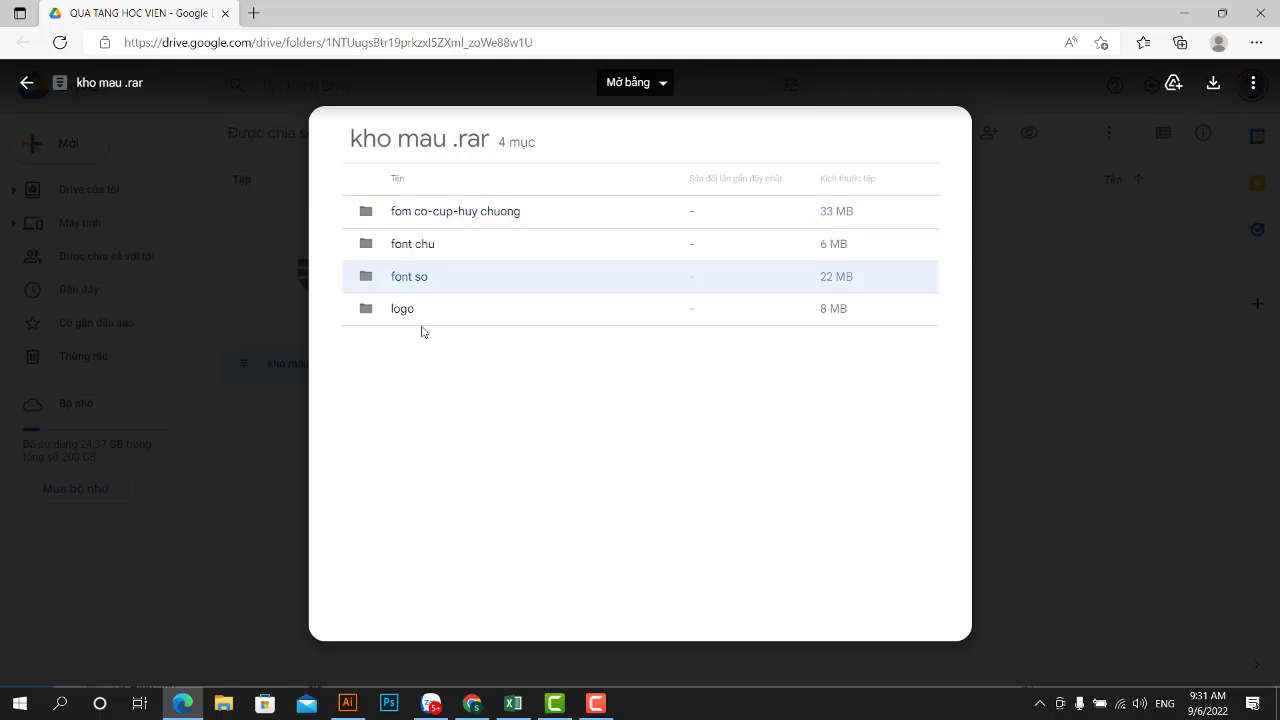
click(465, 251)
right_click(466, 251)
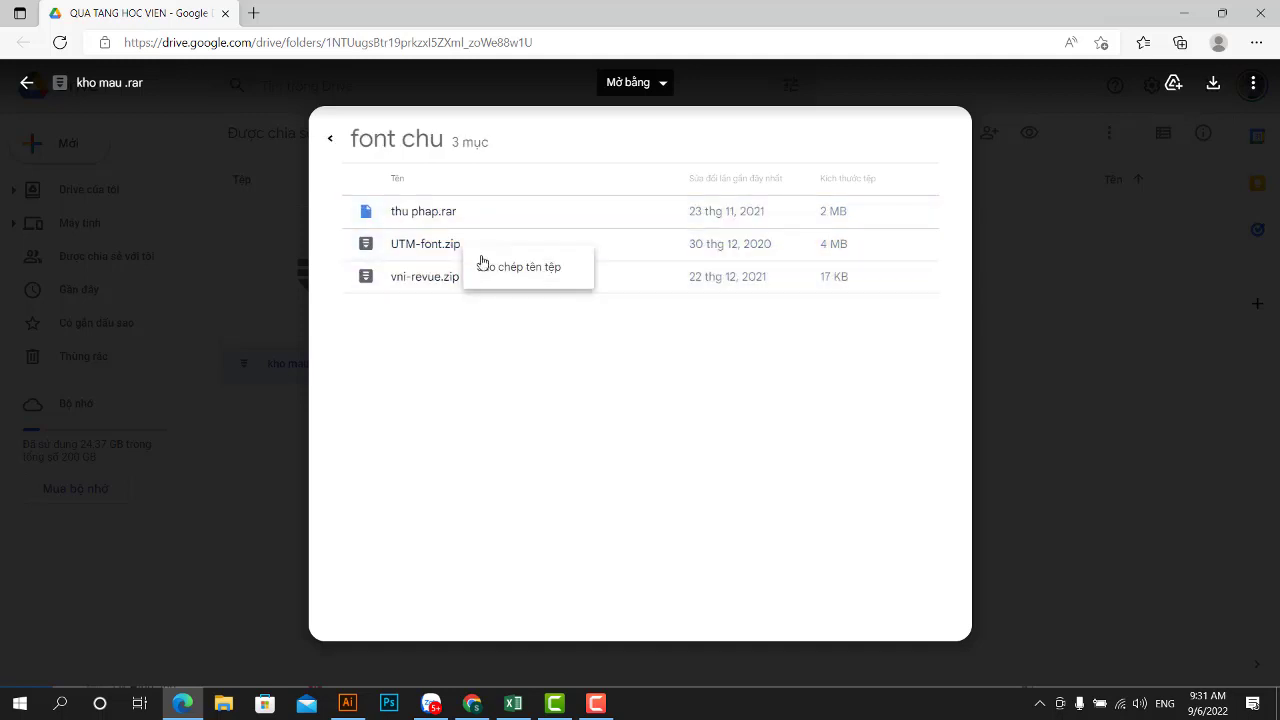
click(281, 458)
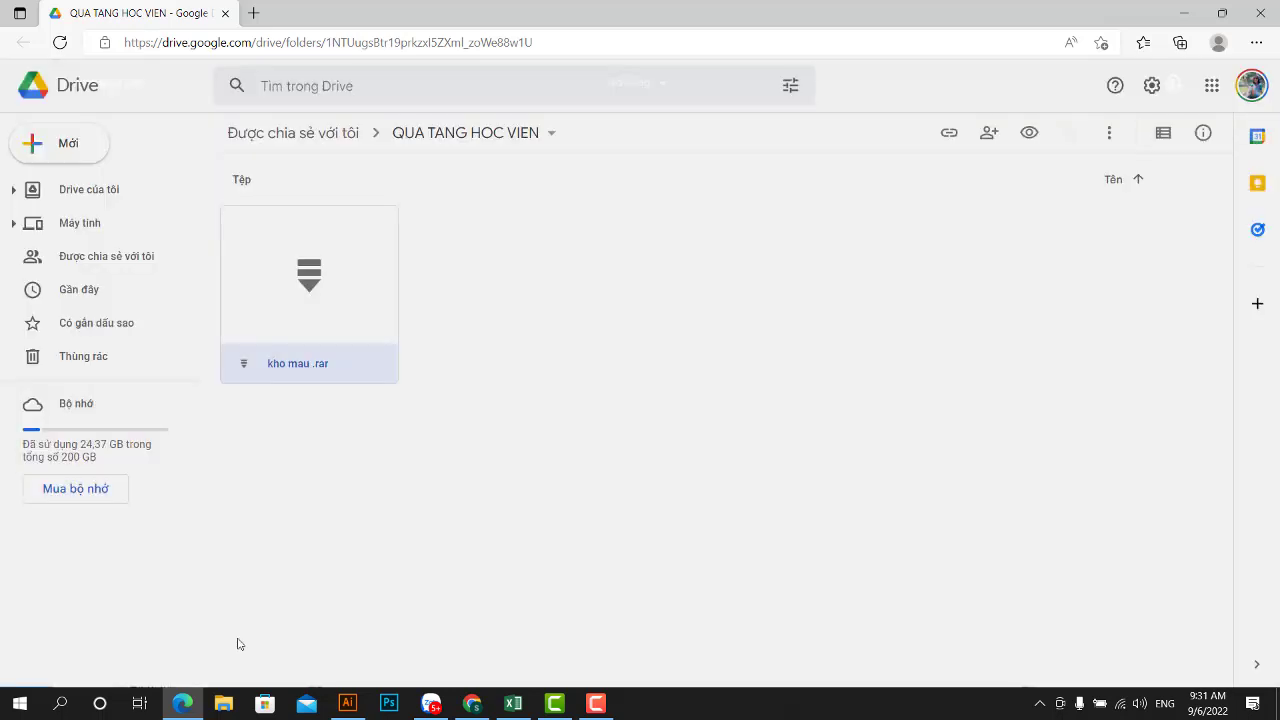
- Switch to File Explorer and copy the kho mau archive from the recent files
click(226, 706)
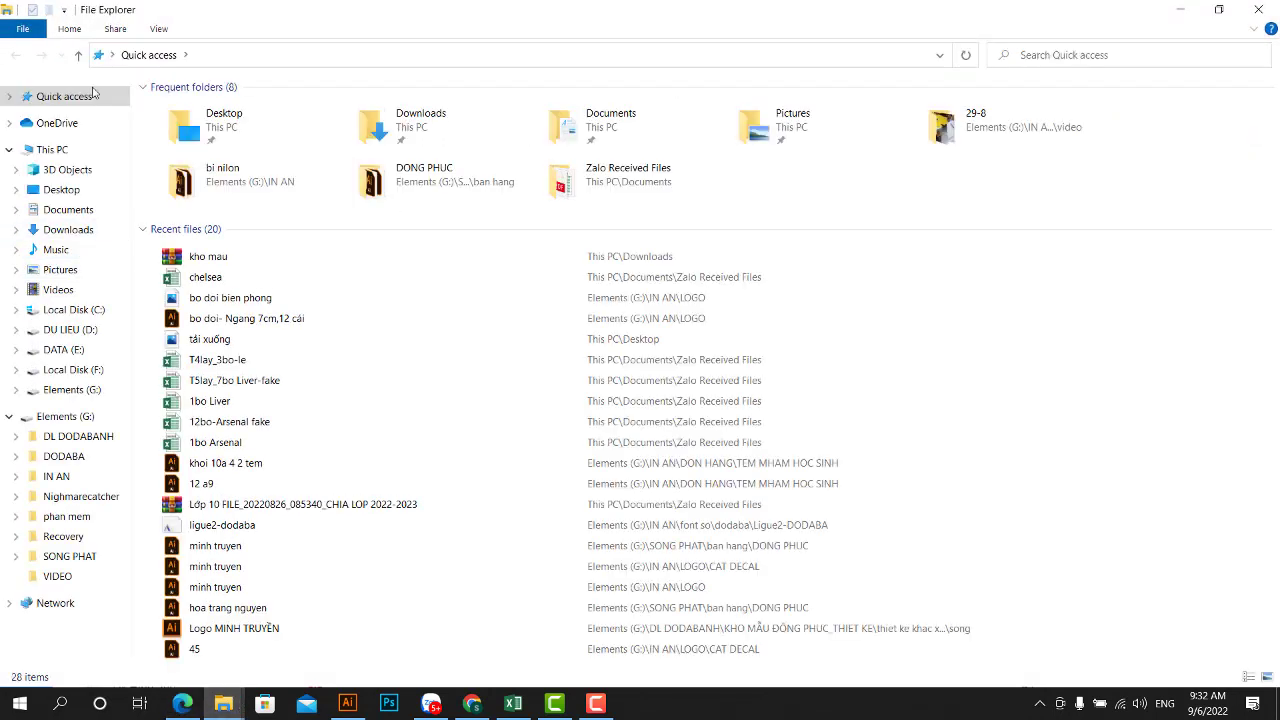
click(217, 260)
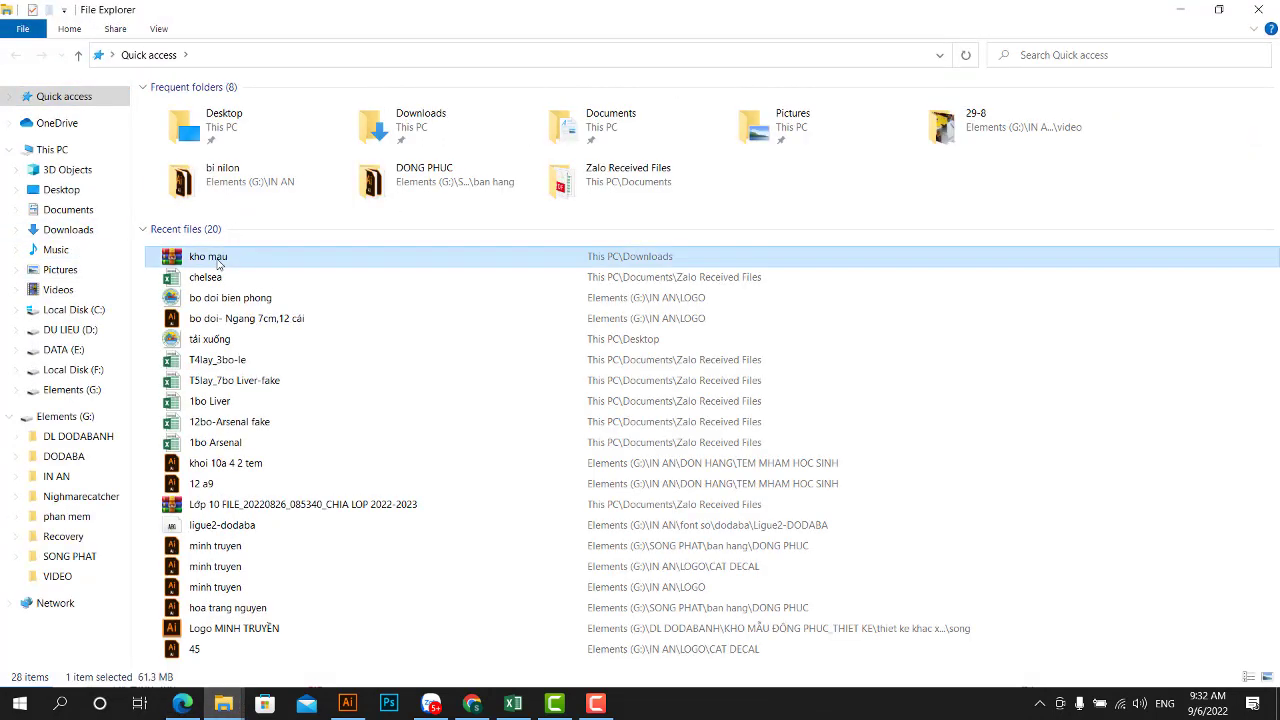
right_click(217, 263)
click(991, 334)
click(338, 262)
- Paste the kho mau archive into IN AN\USB KHO MẪU on the Elements (G:) drive and extract it there
click(72, 390)
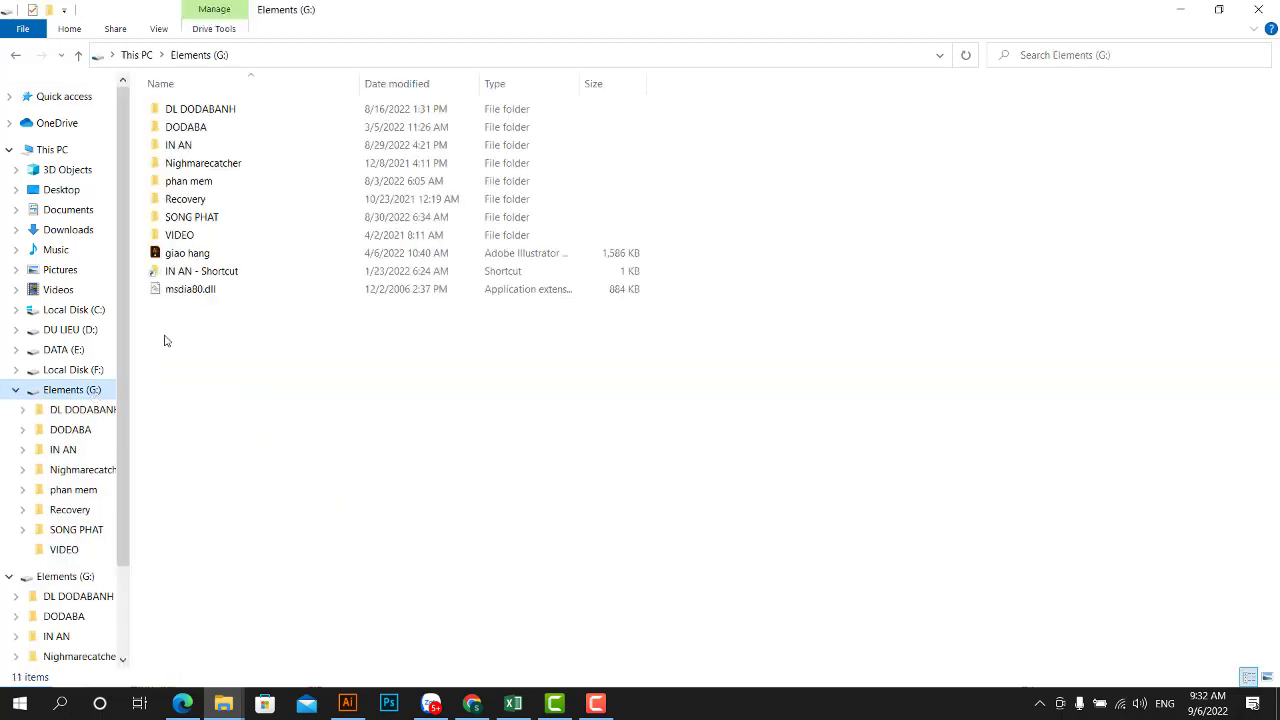
click(180, 146)
double_click(180, 146)
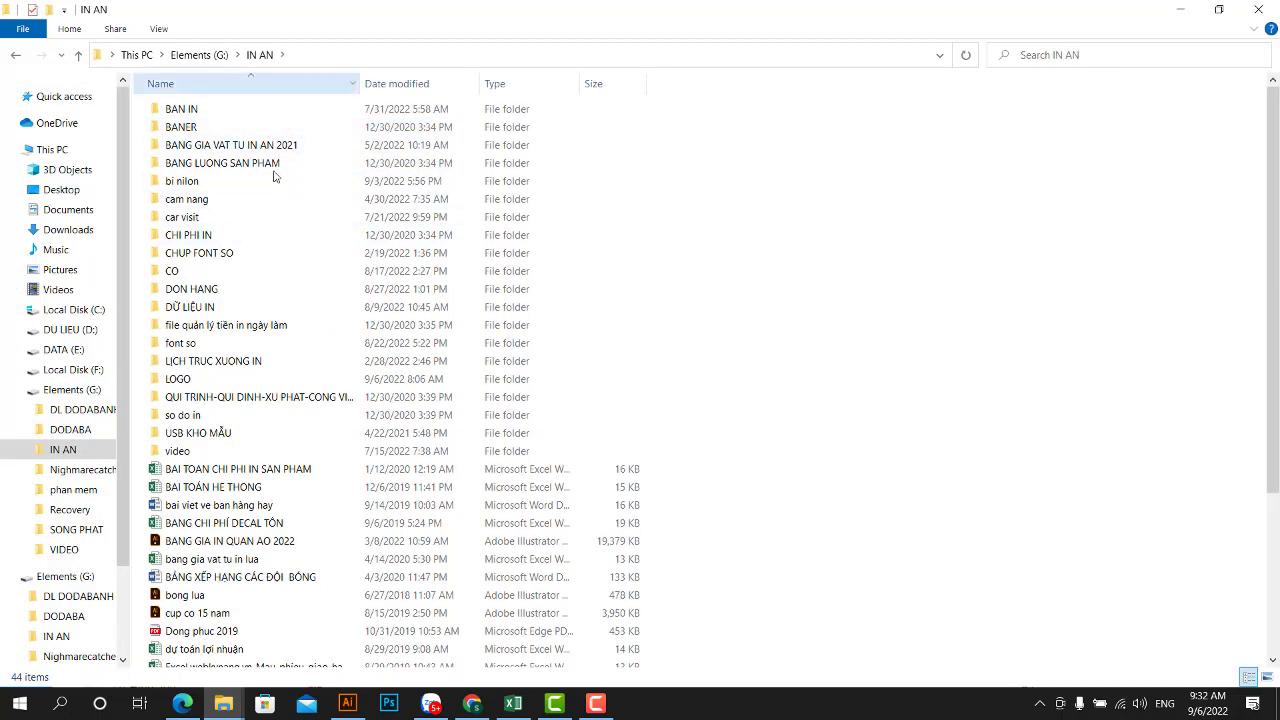
double_click(236, 435)
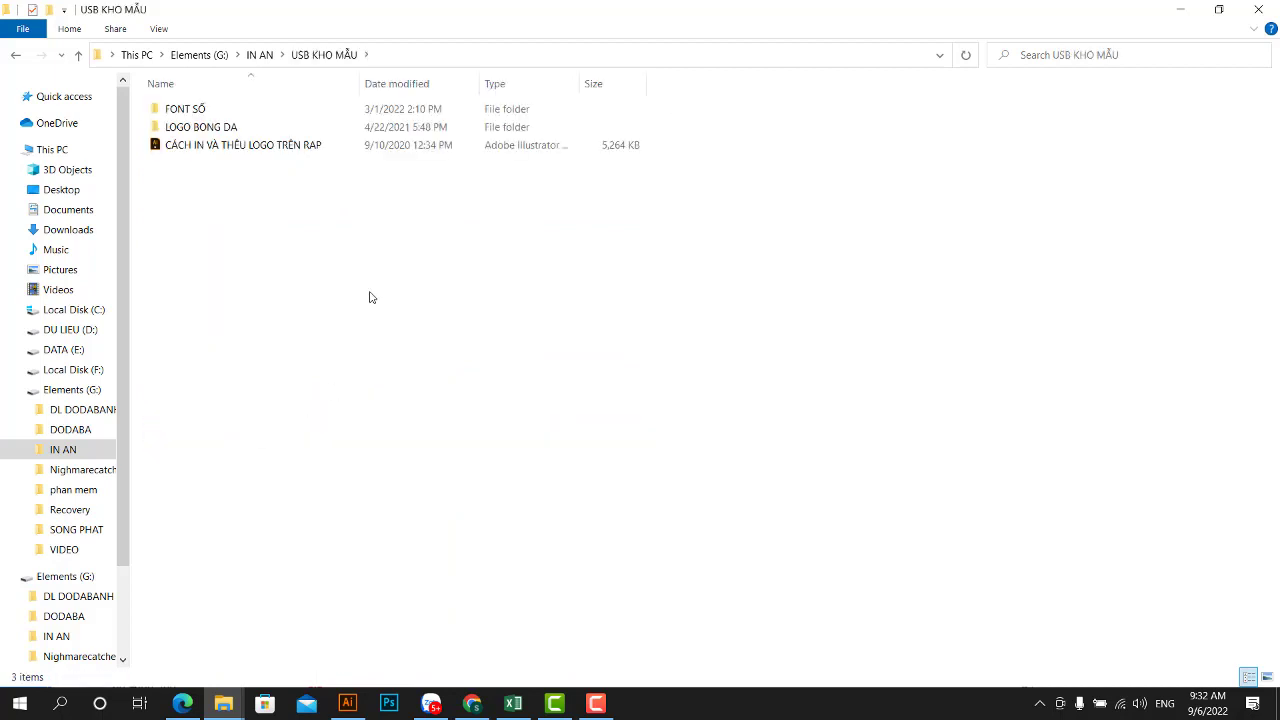
click(234, 250)
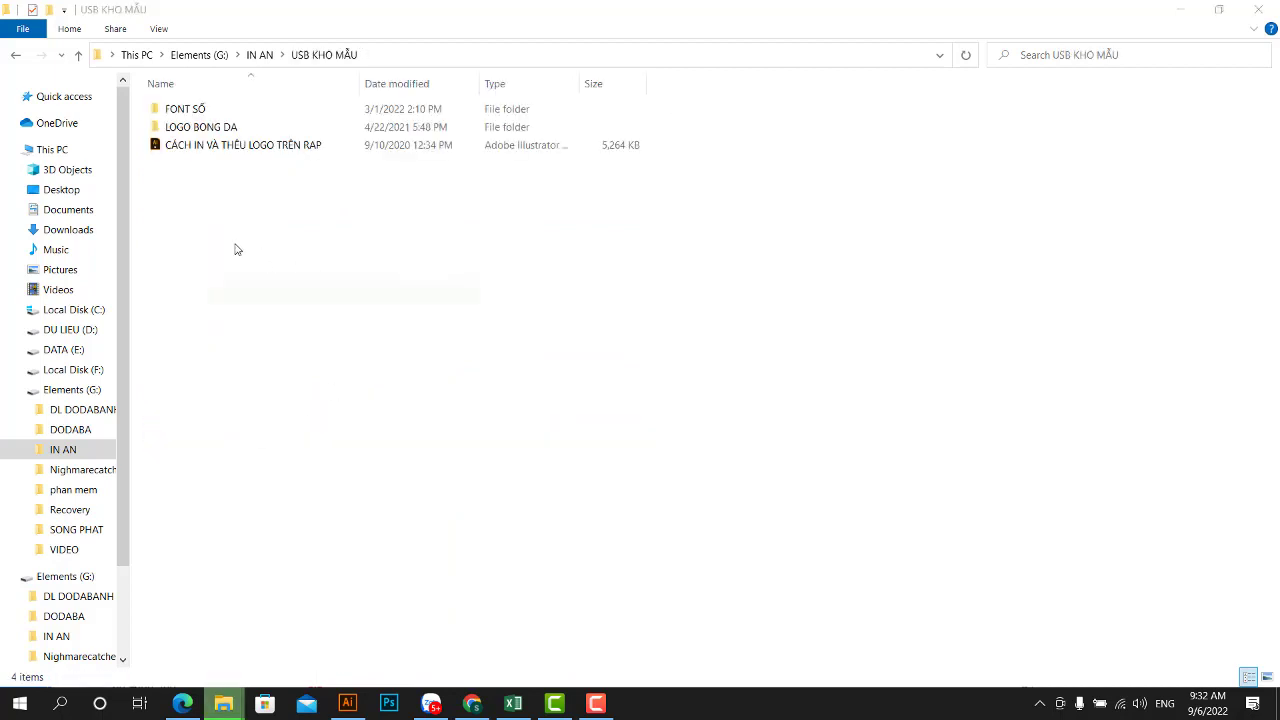
key(ctrl+v)
right_click(203, 170)
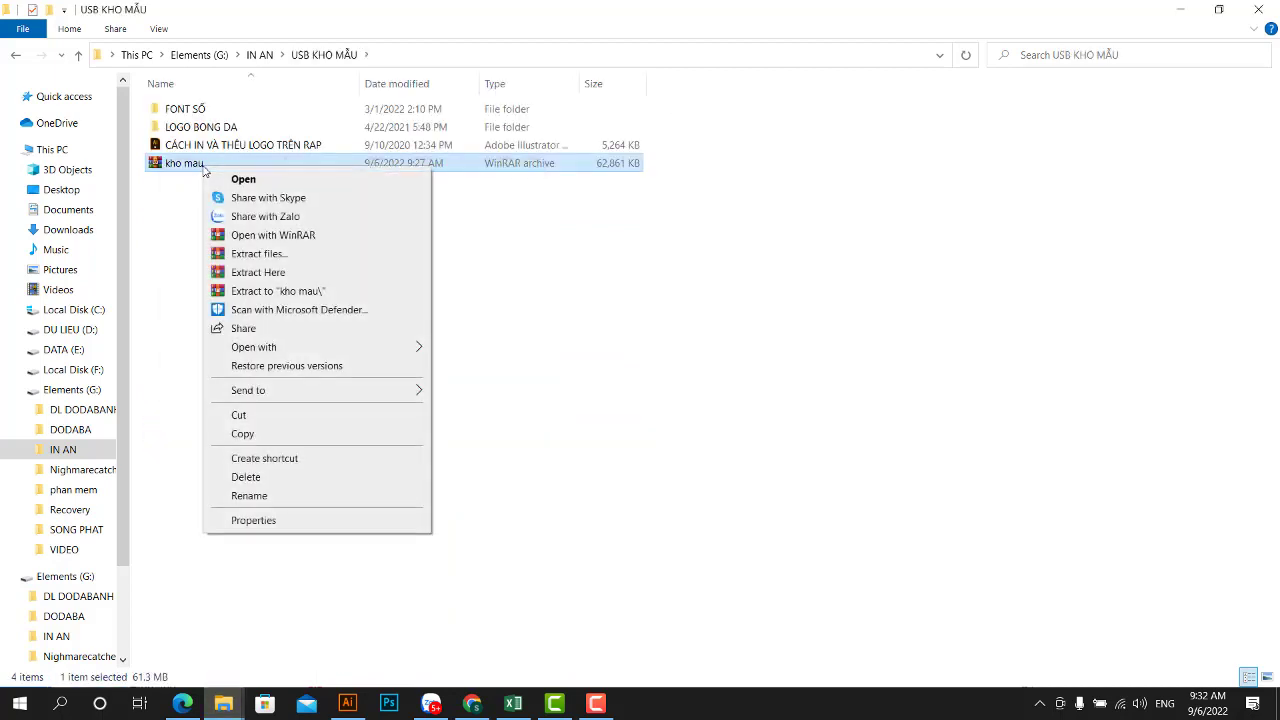
click(296, 277)
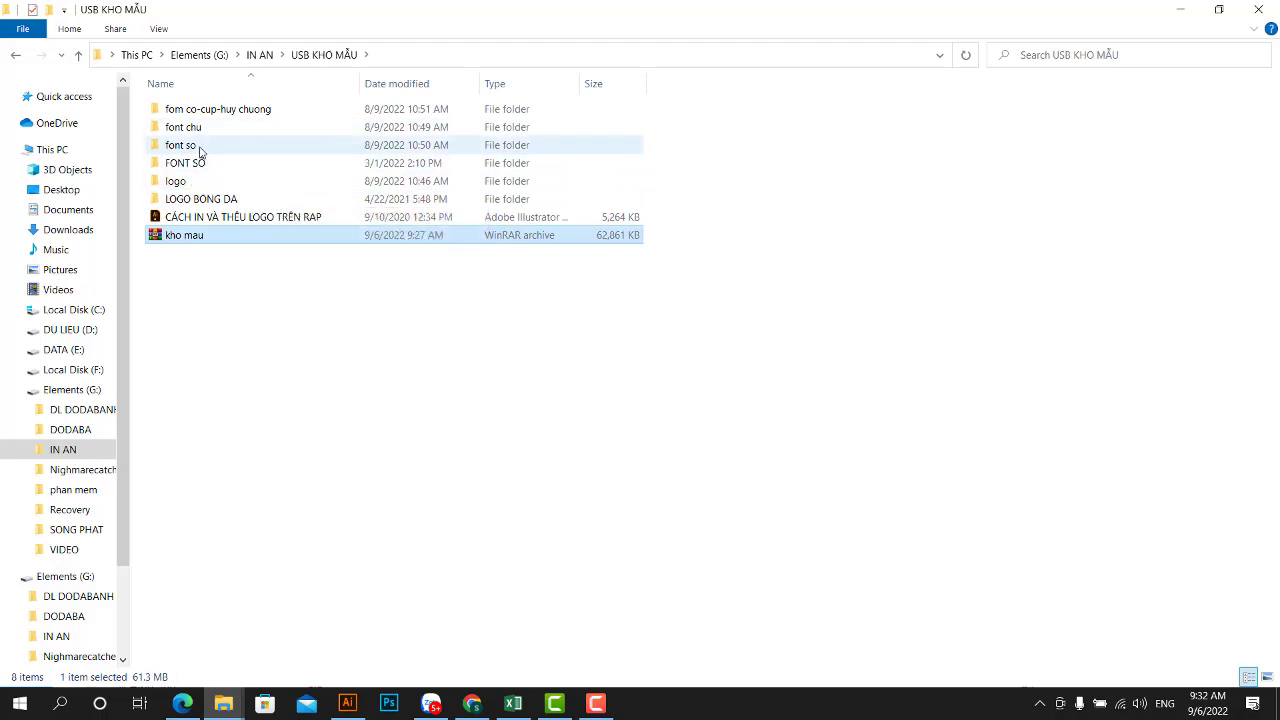
- Open logo A and logo B from the extracted logo folder in Illustrator and view each sheet of football logos
double_click(200, 185)
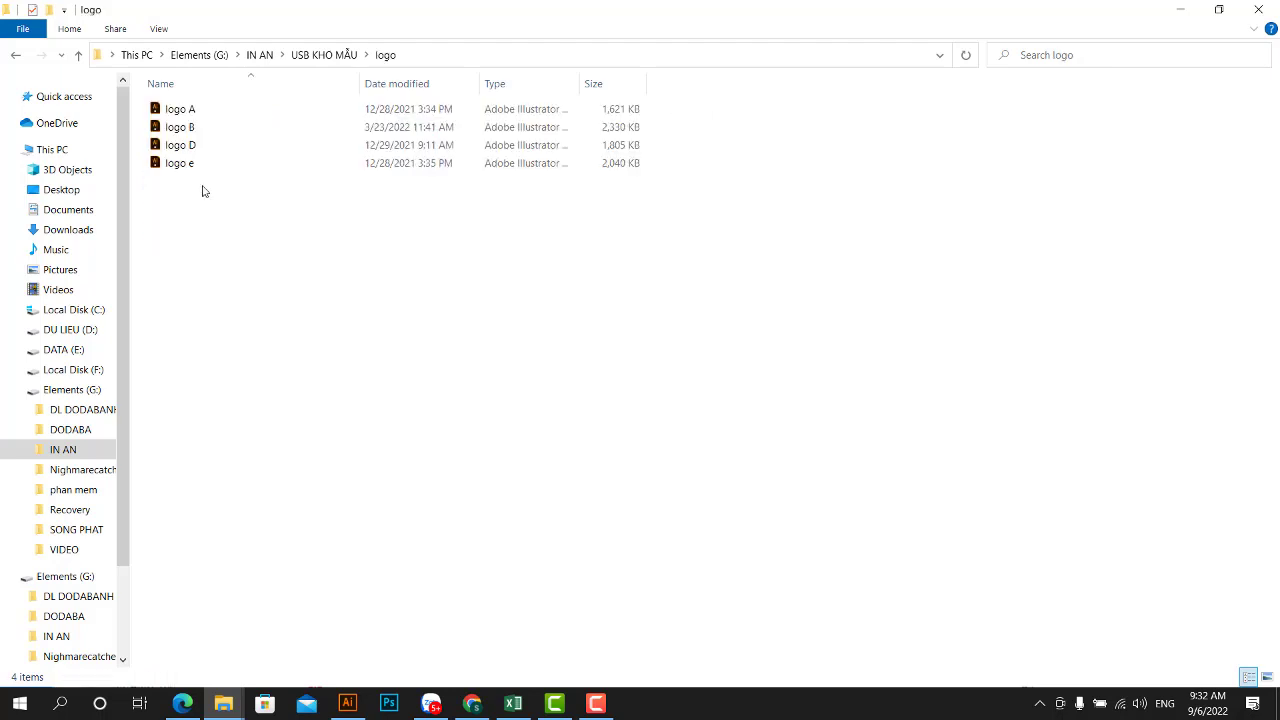
double_click(177, 109)
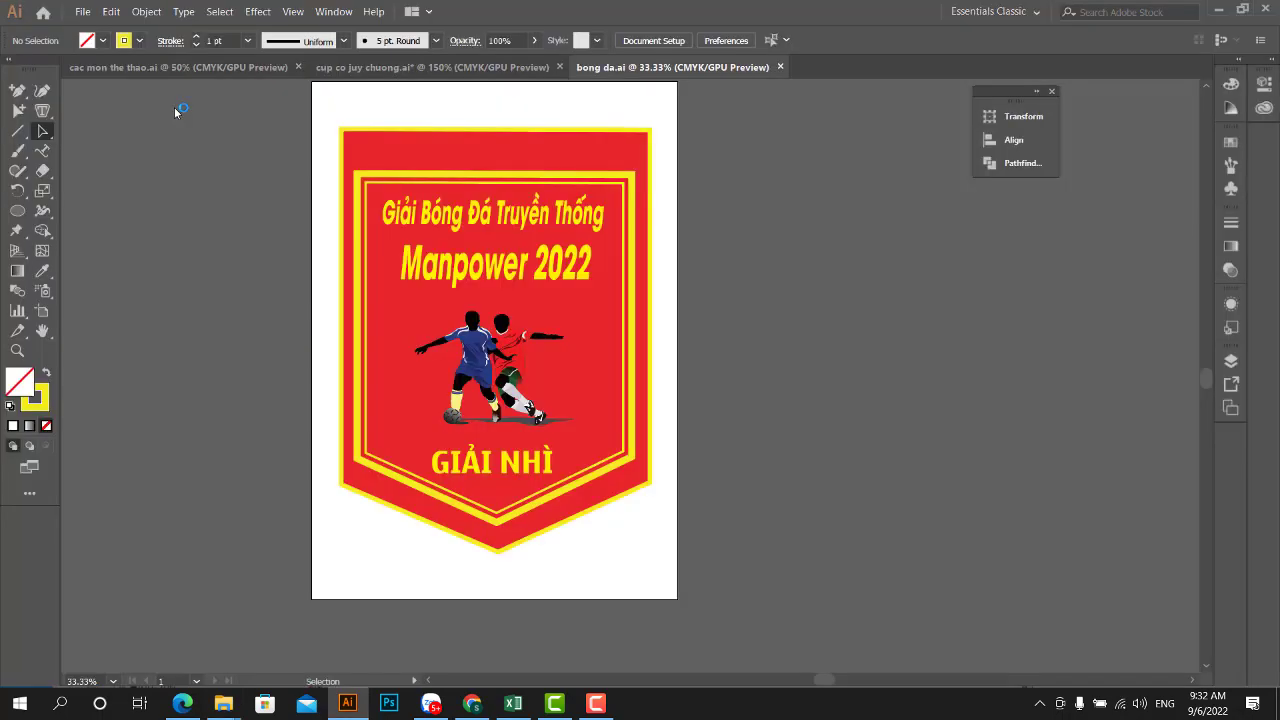
scroll(533, 447, up, 3)
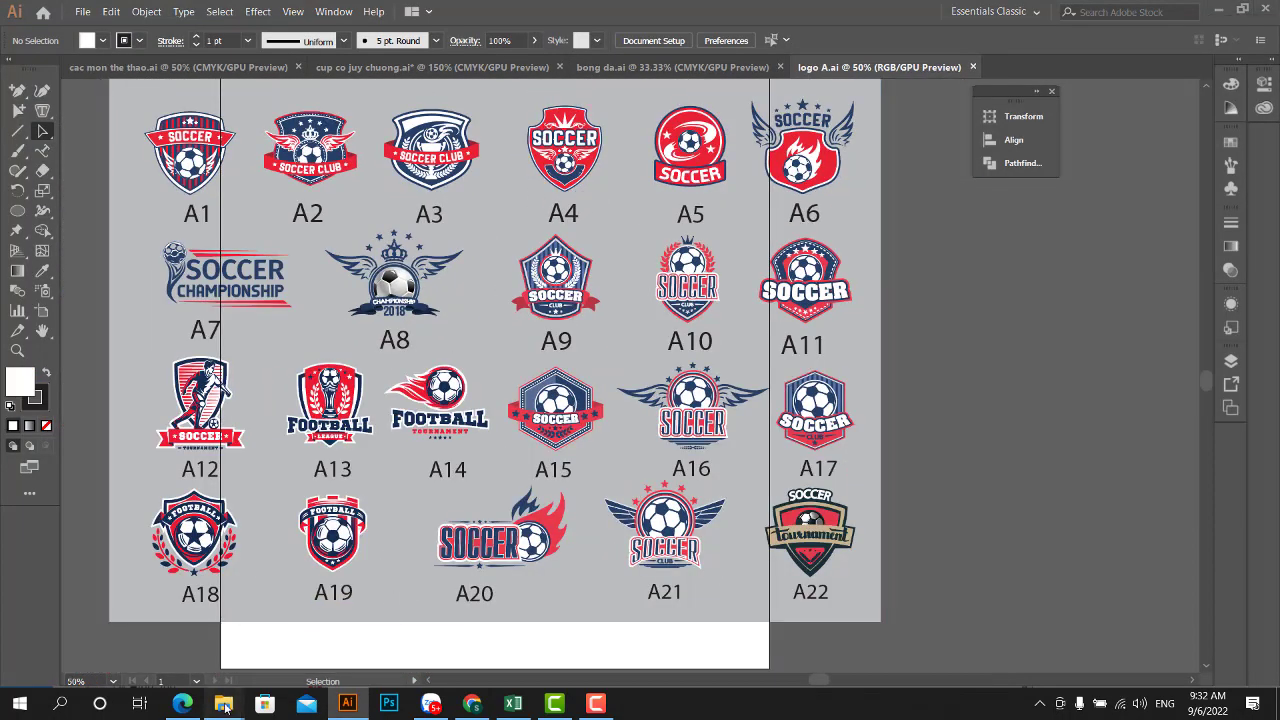
mouse_move(223, 703)
click(277, 639)
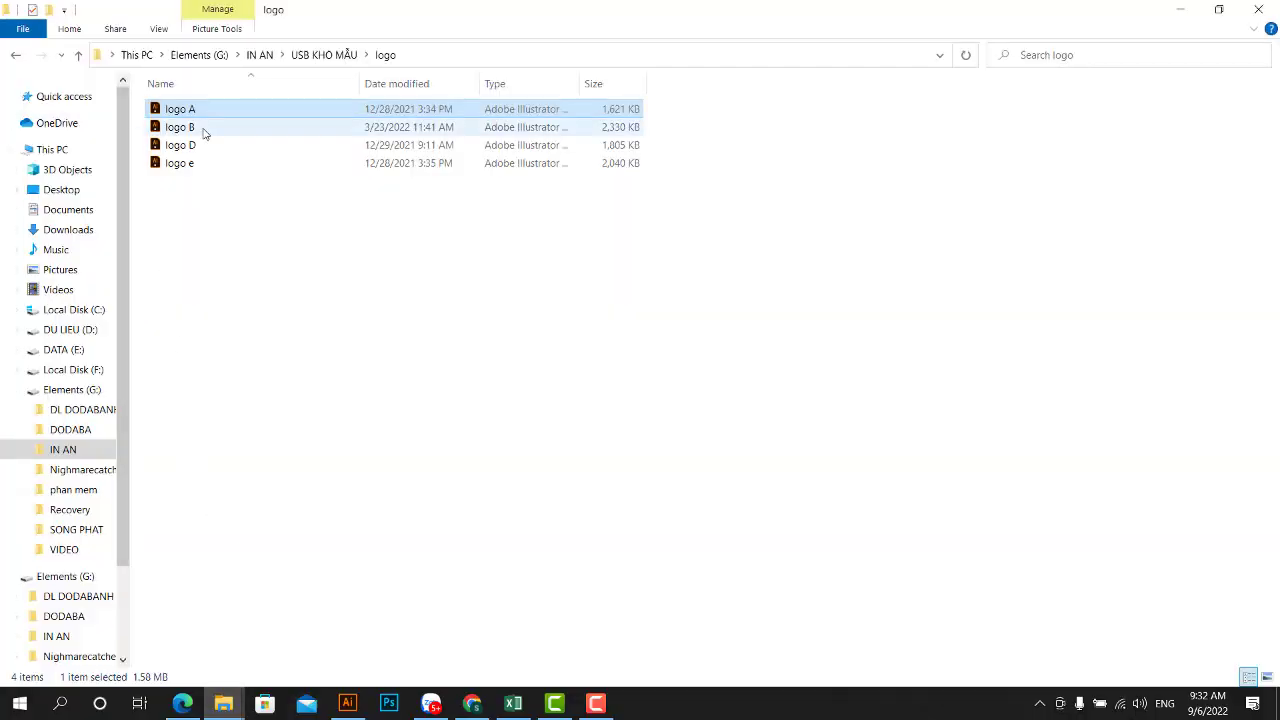
key(alt+Tab)
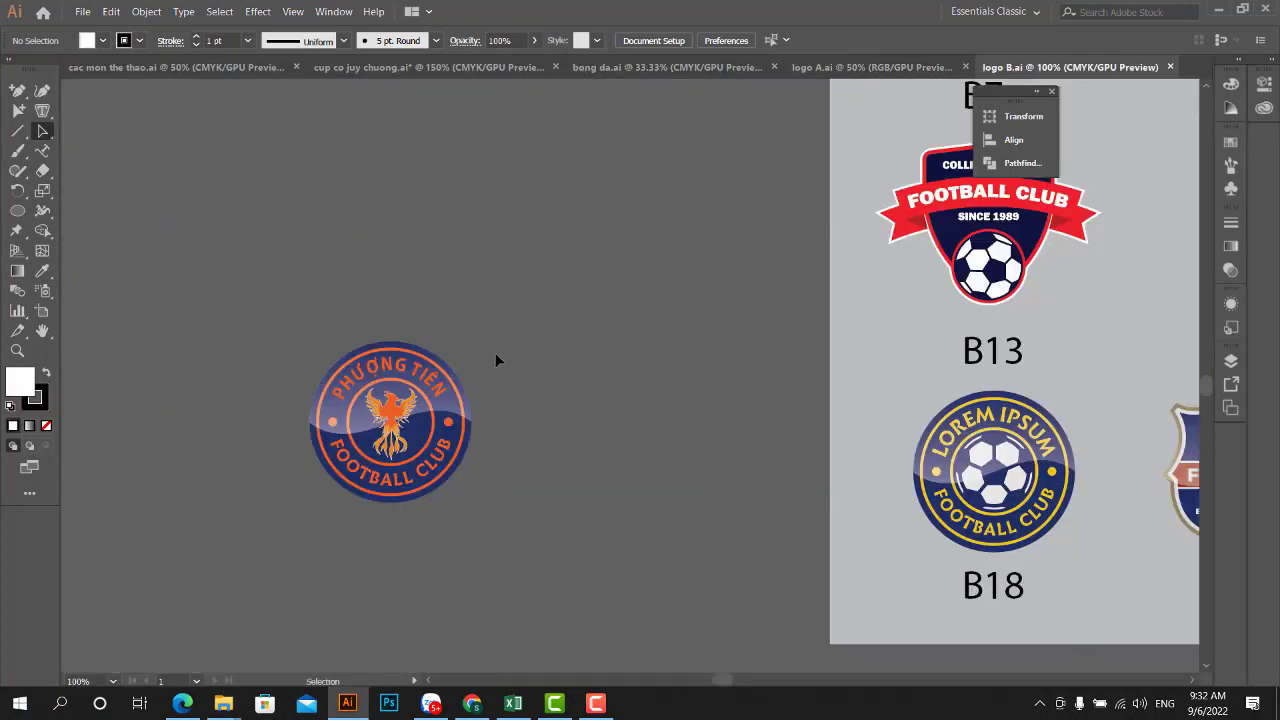
scroll(409, 415, down, 4)
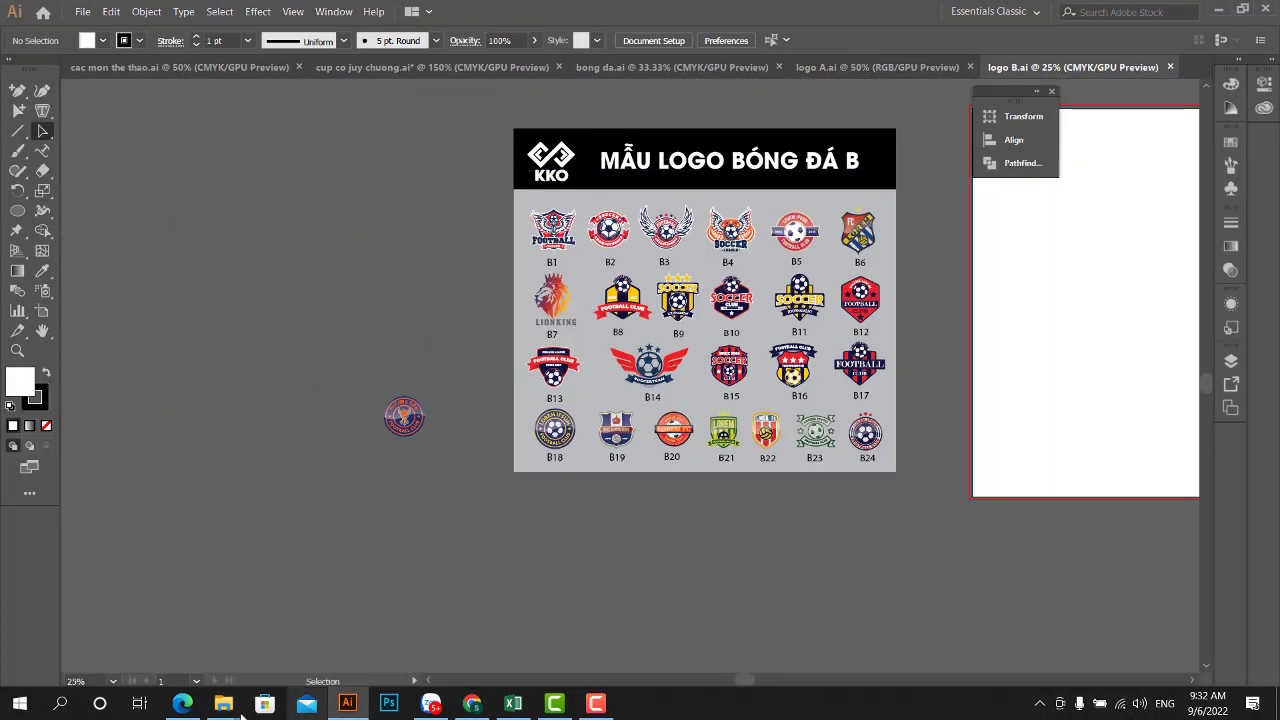
- Return to the logo folder, open logo D in Illustrator and view its sheet of football logos
mouse_move(223, 703)
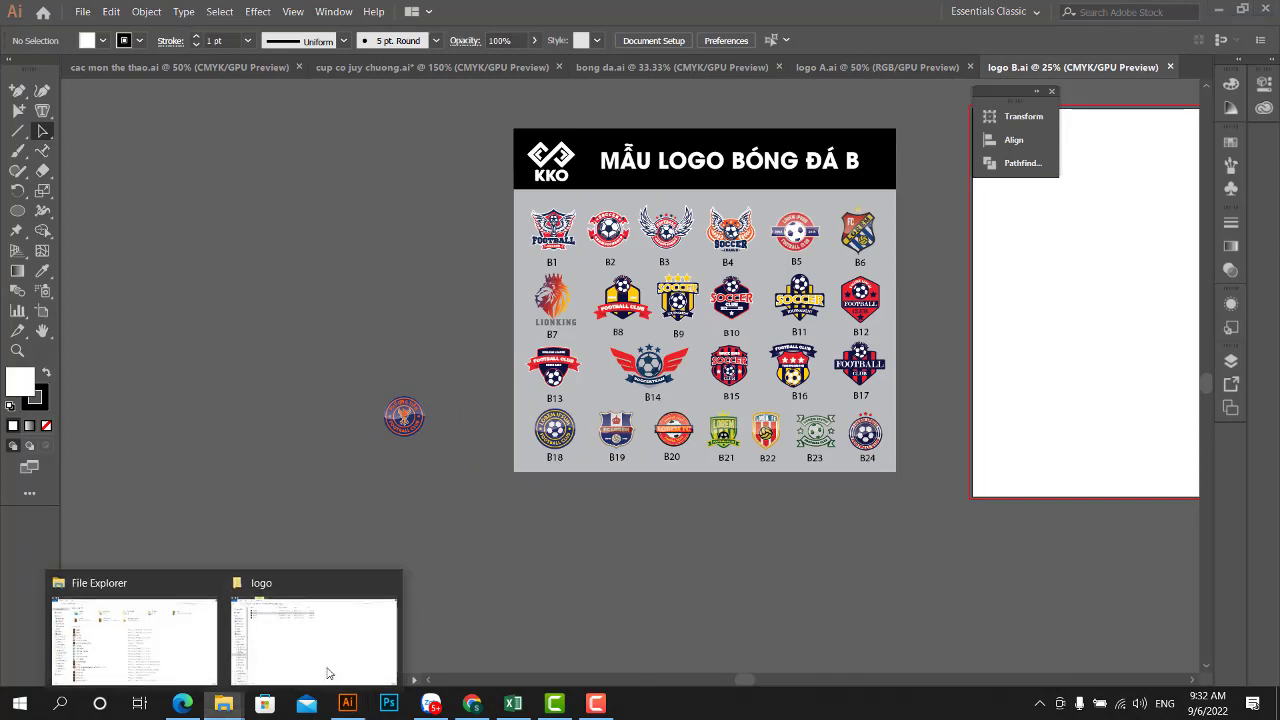
click(165, 640)
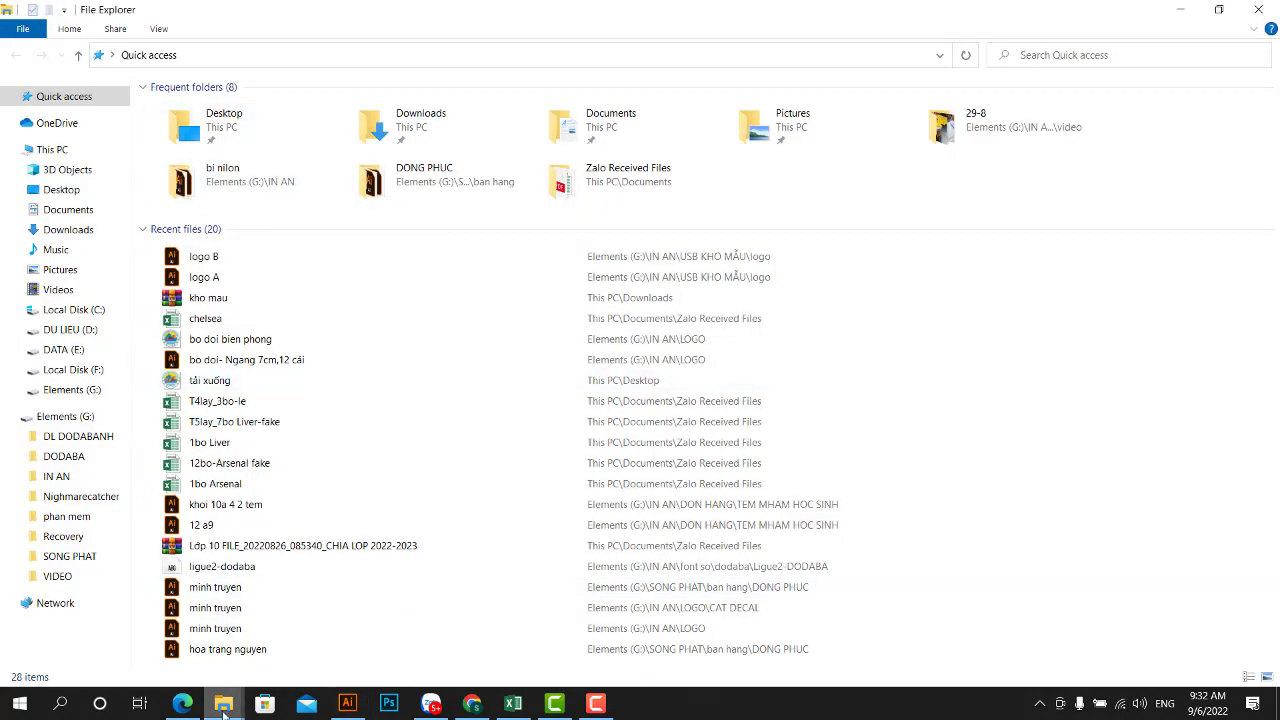
mouse_move(223, 710)
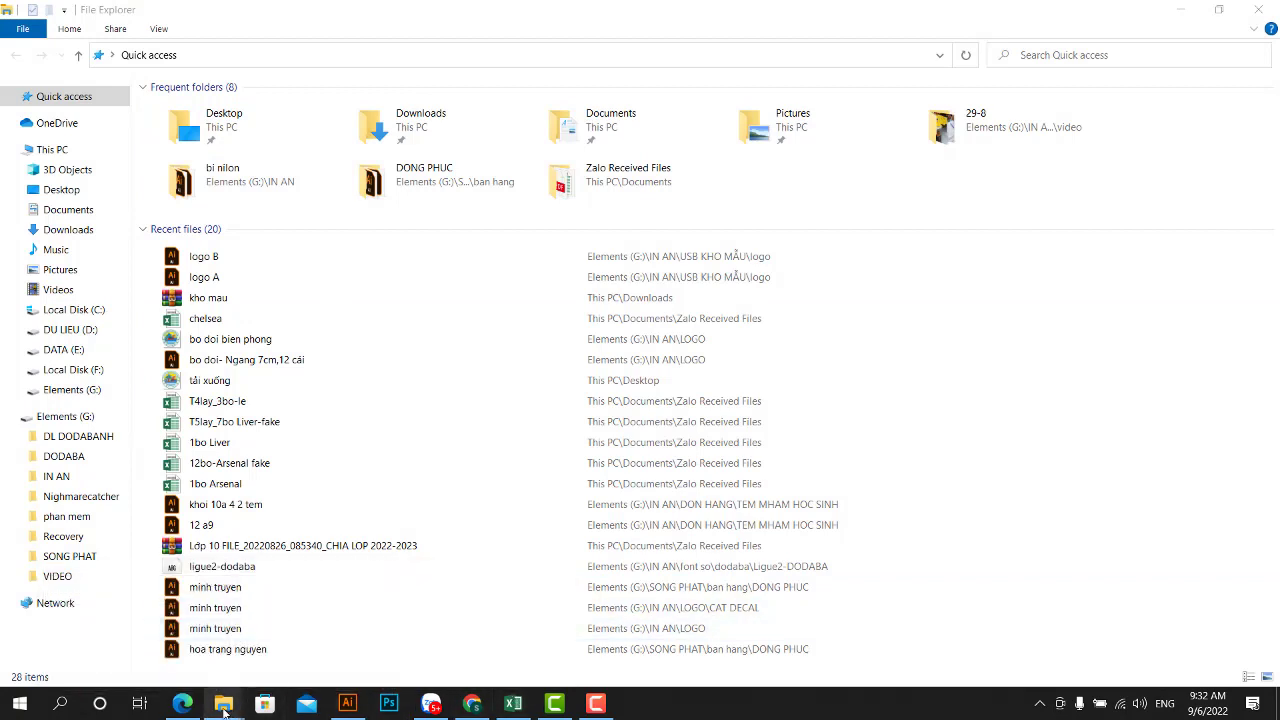
click(294, 640)
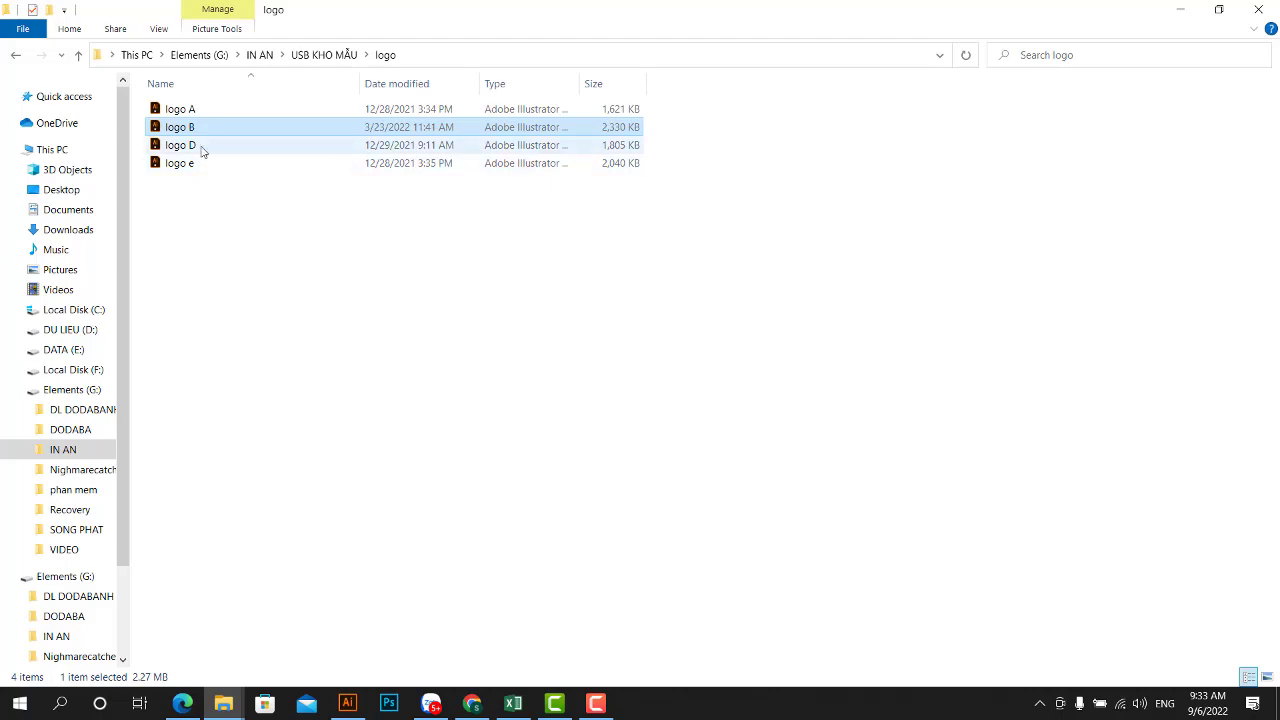
double_click(201, 149)
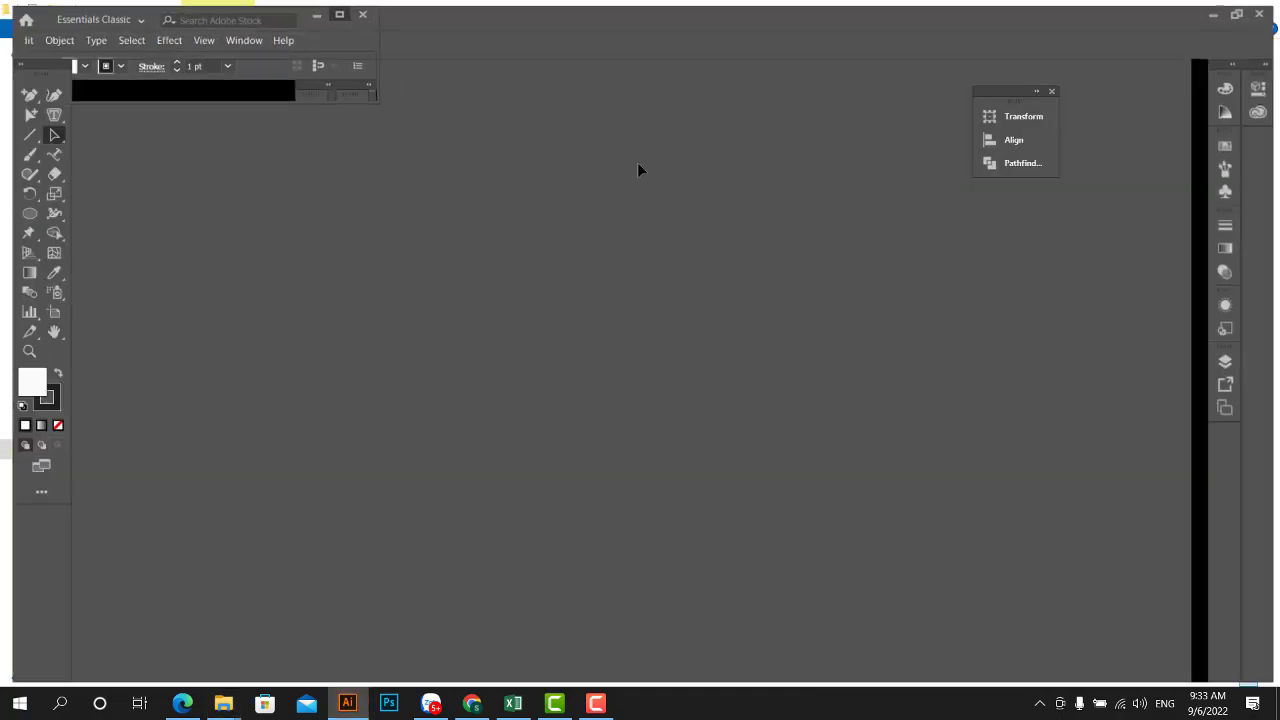
scroll(500, 288, down, 5)
scroll(500, 288, up, 5)
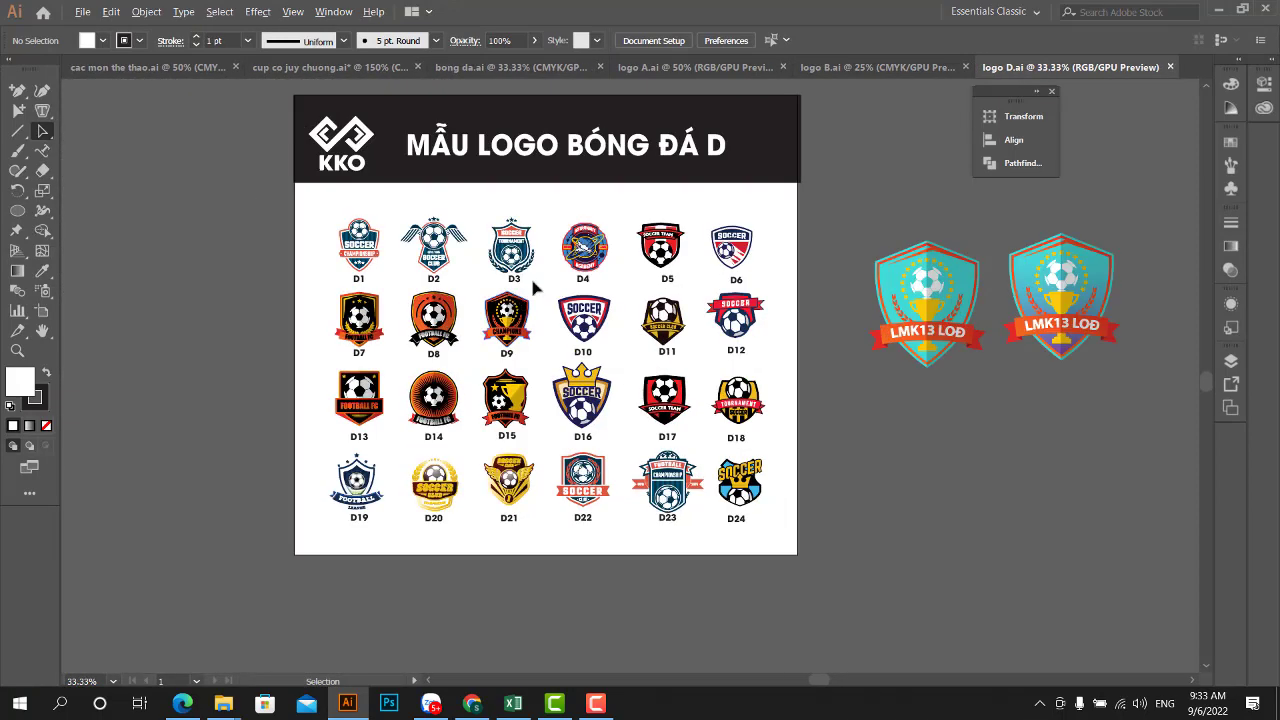
- Close the logo D.ai, logo B.ai and logo A.ai documents
click(1171, 67)
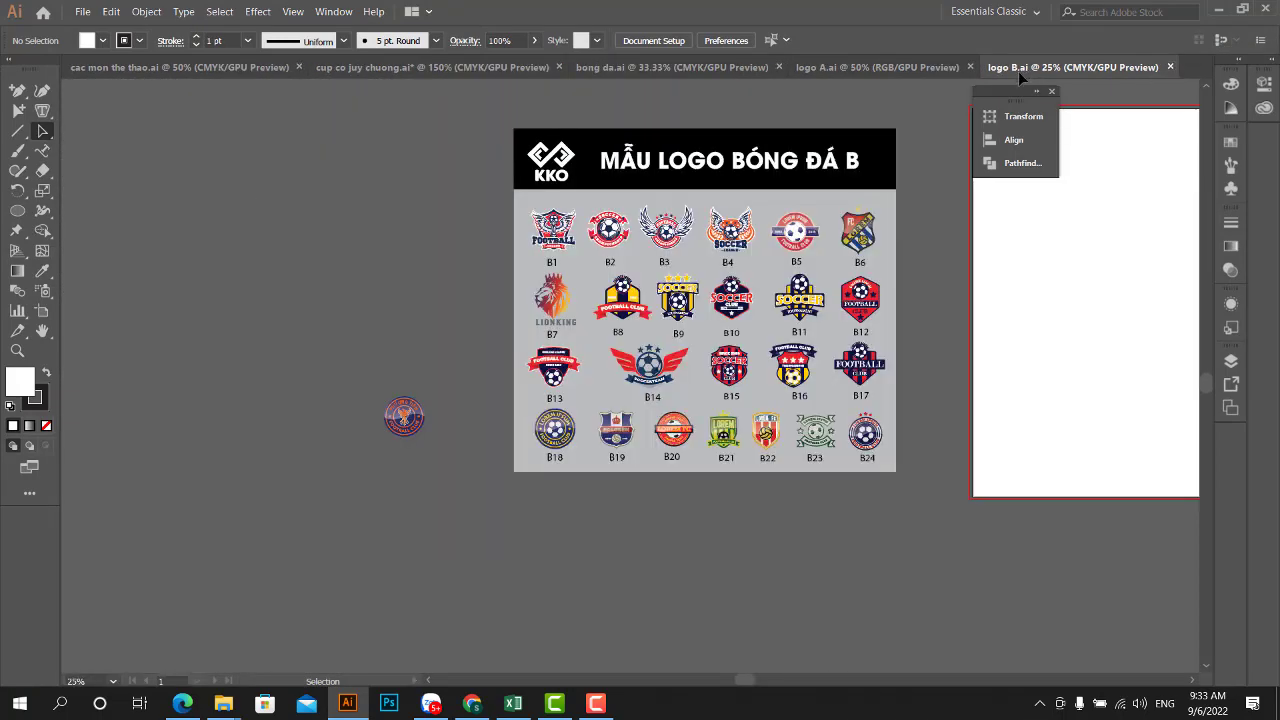
click(1171, 67)
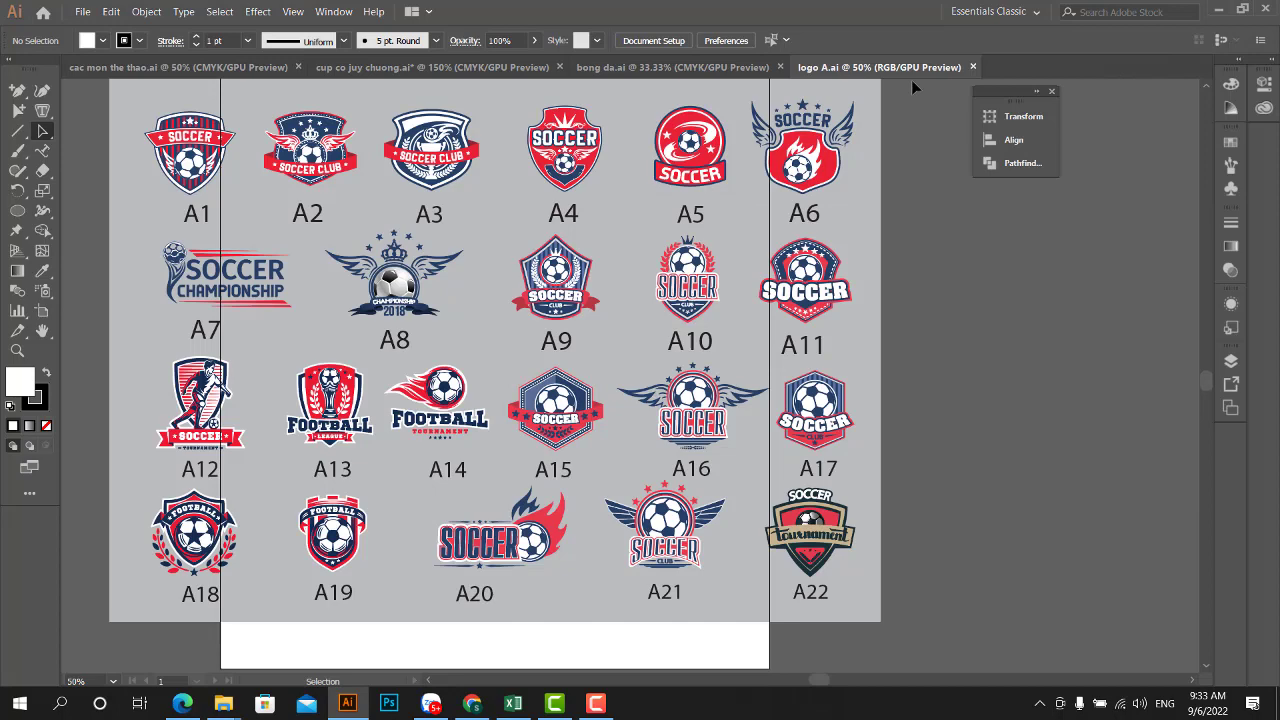
click(975, 67)
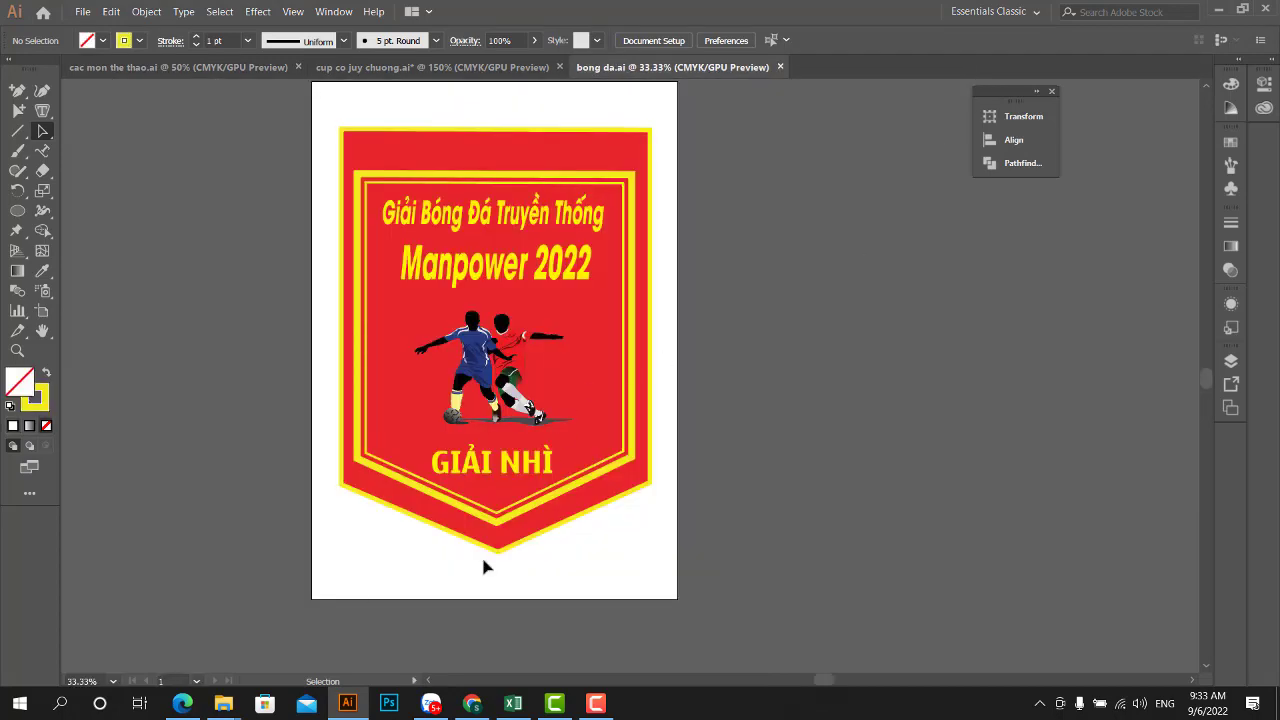
- In USB KHO MẪU\FONT SỐ, browse FON SỐ TỔNG HỢP thai lan- clb in File Explorer, viewing its KKO and MAU CHUP FONT SO folders
mouse_move(230, 708)
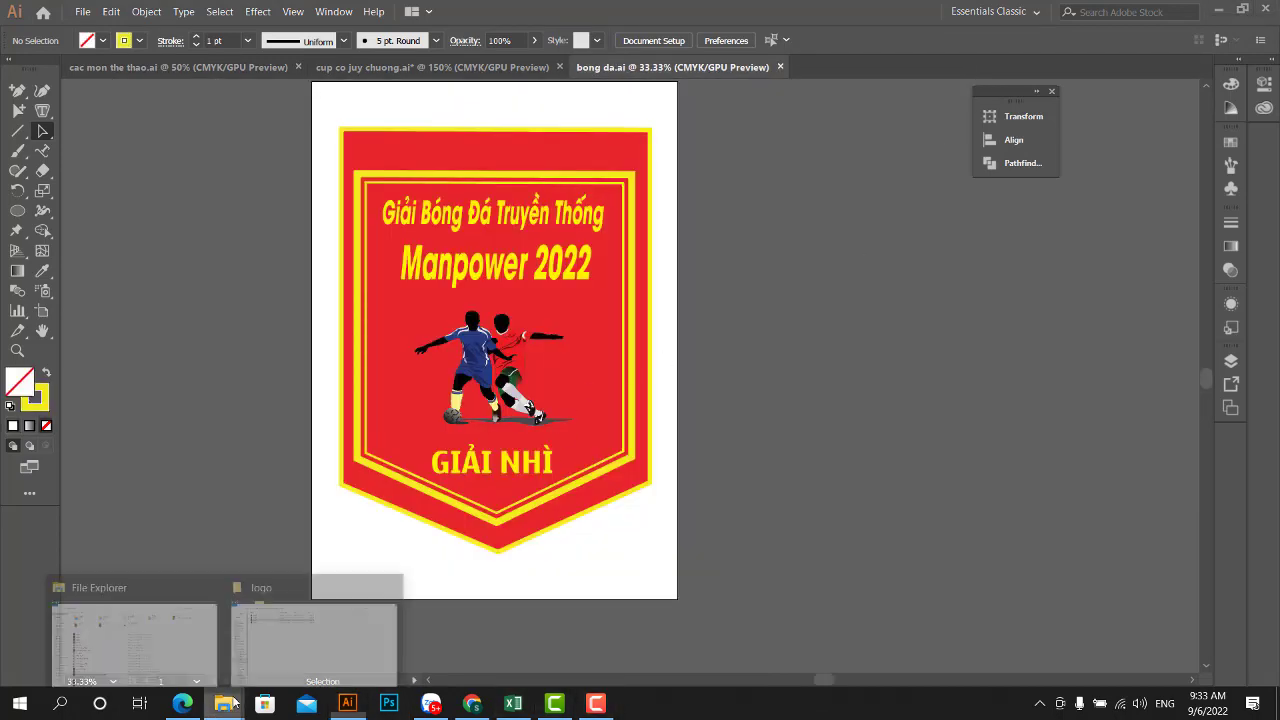
click(306, 646)
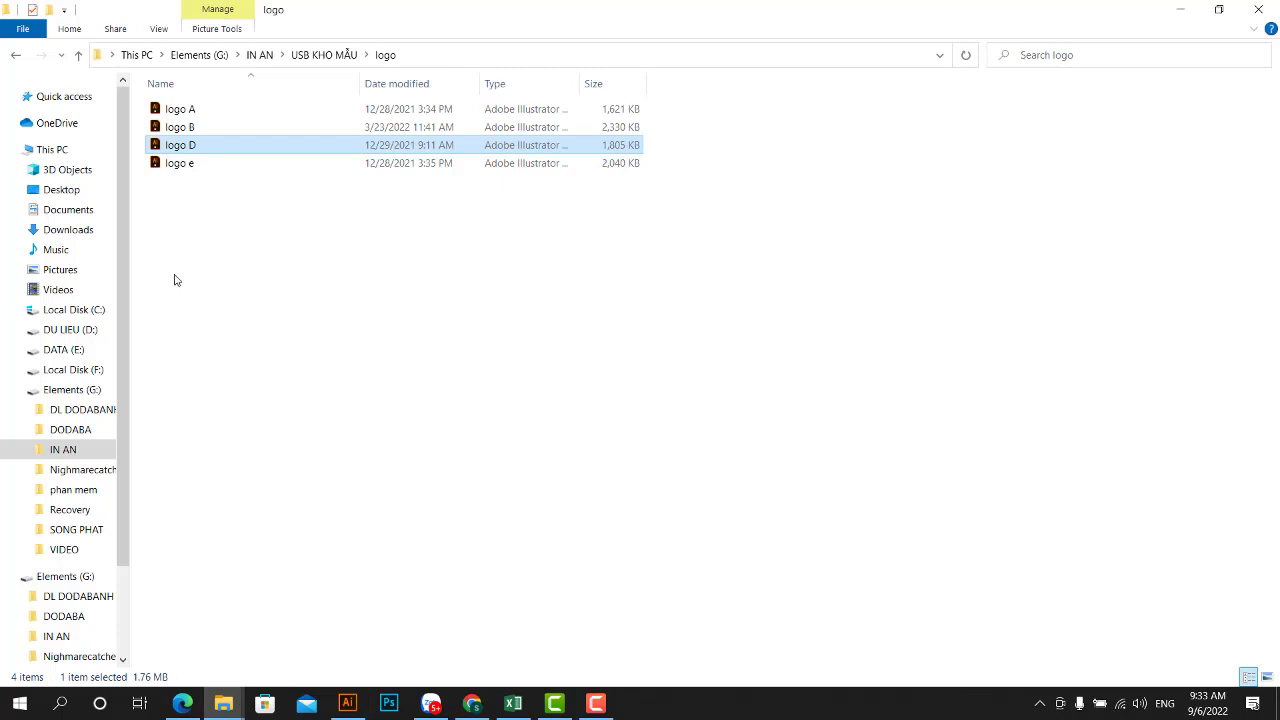
click(341, 56)
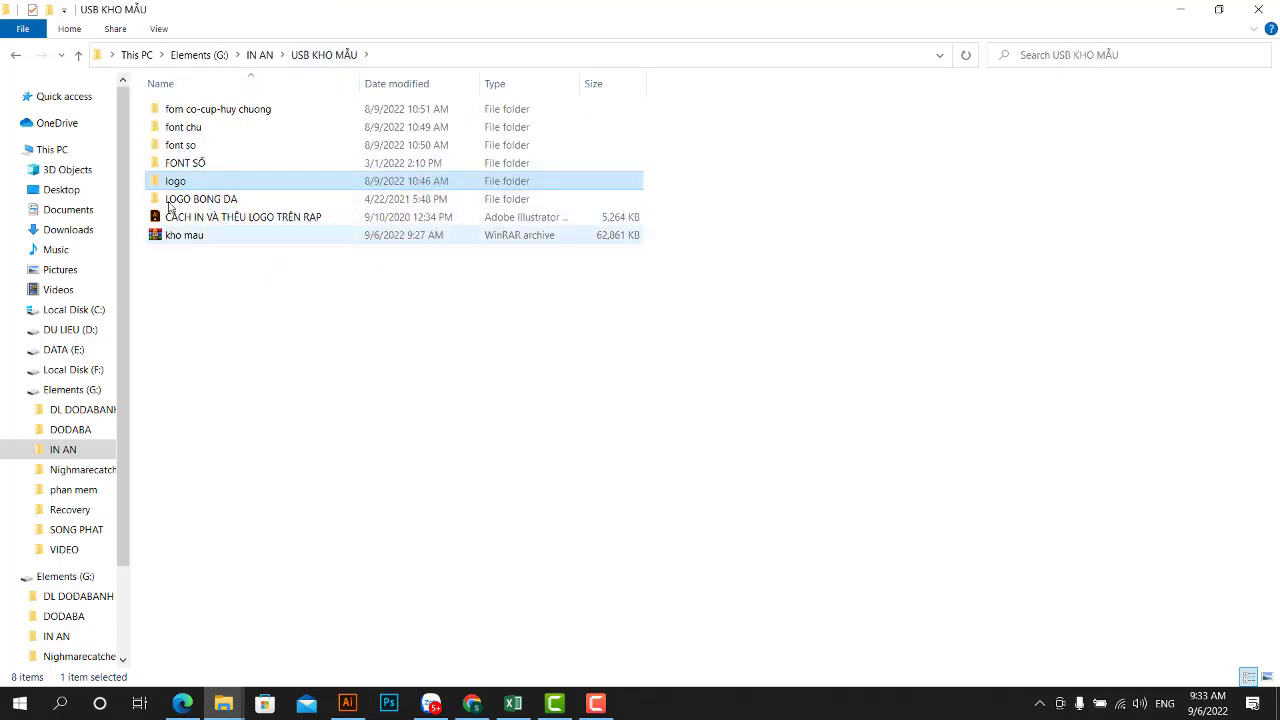
double_click(183, 162)
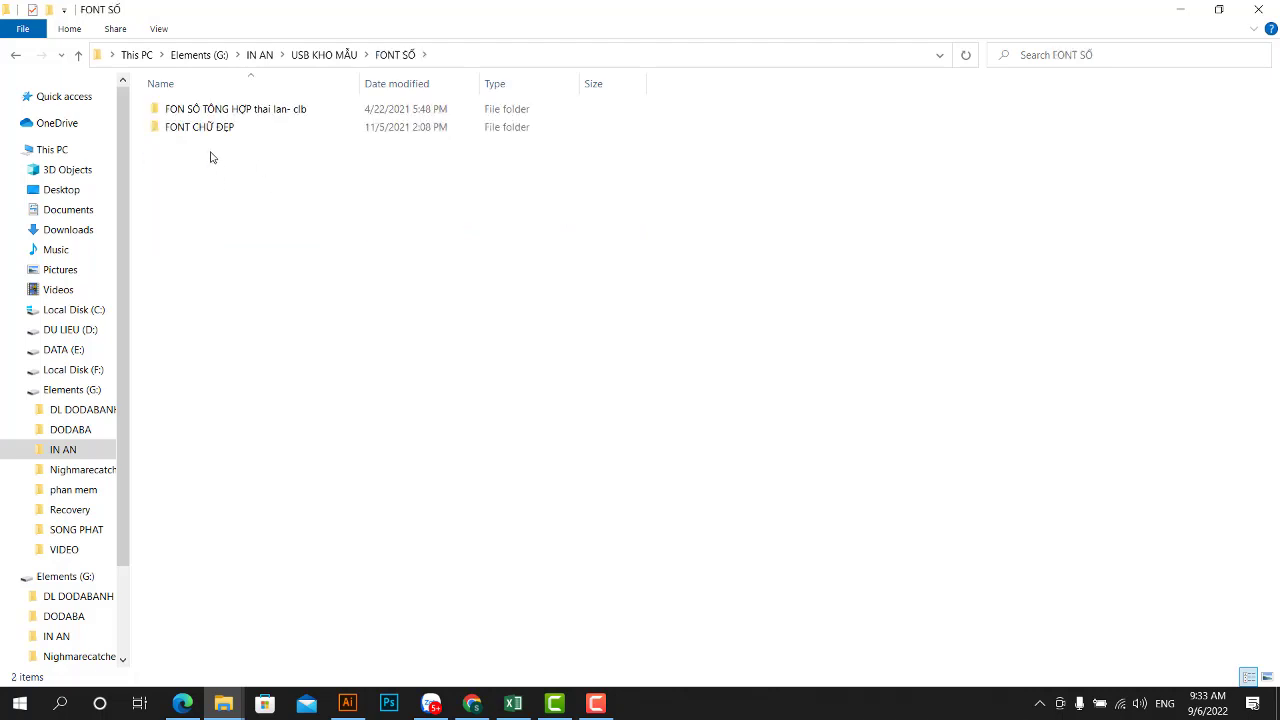
double_click(200, 112)
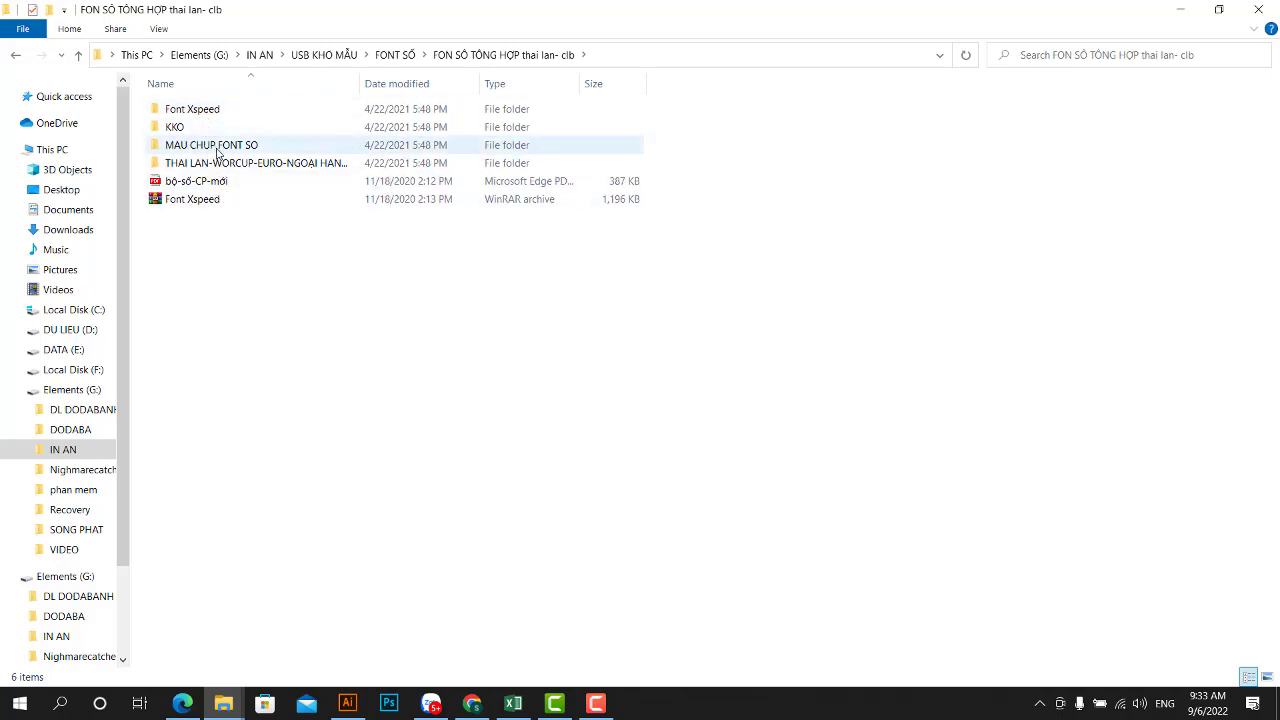
double_click(195, 127)
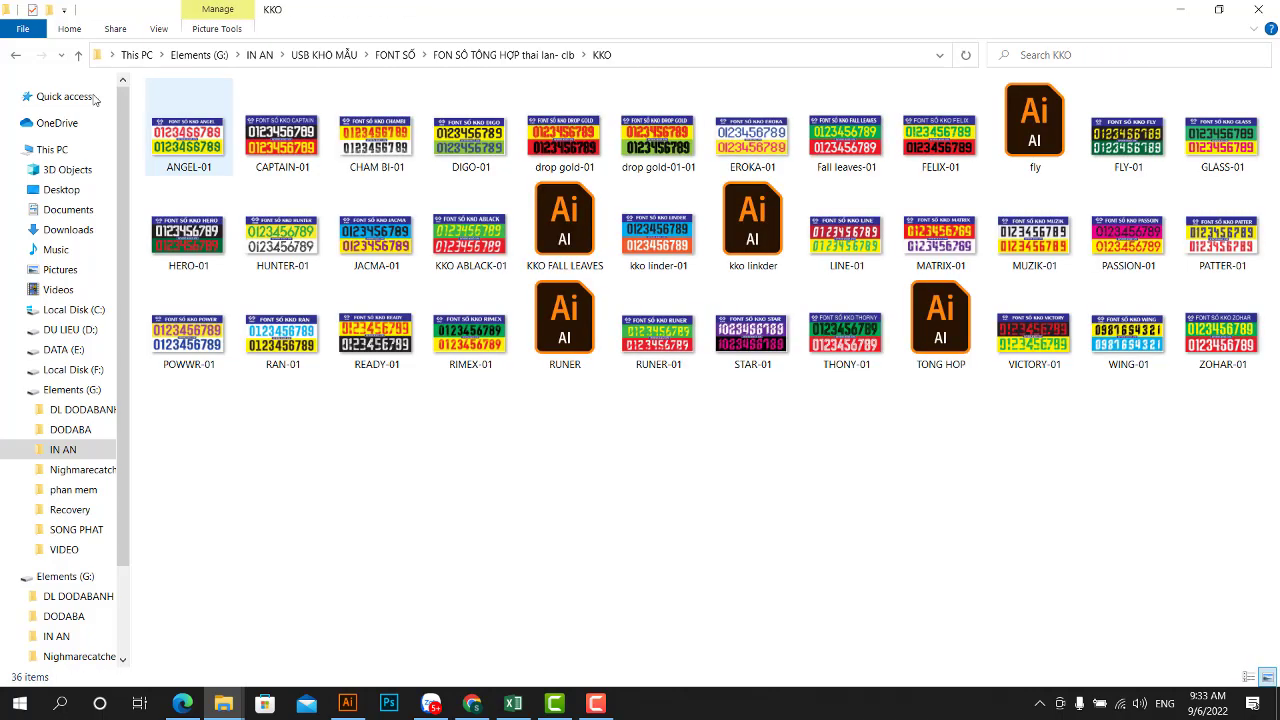
click(15, 56)
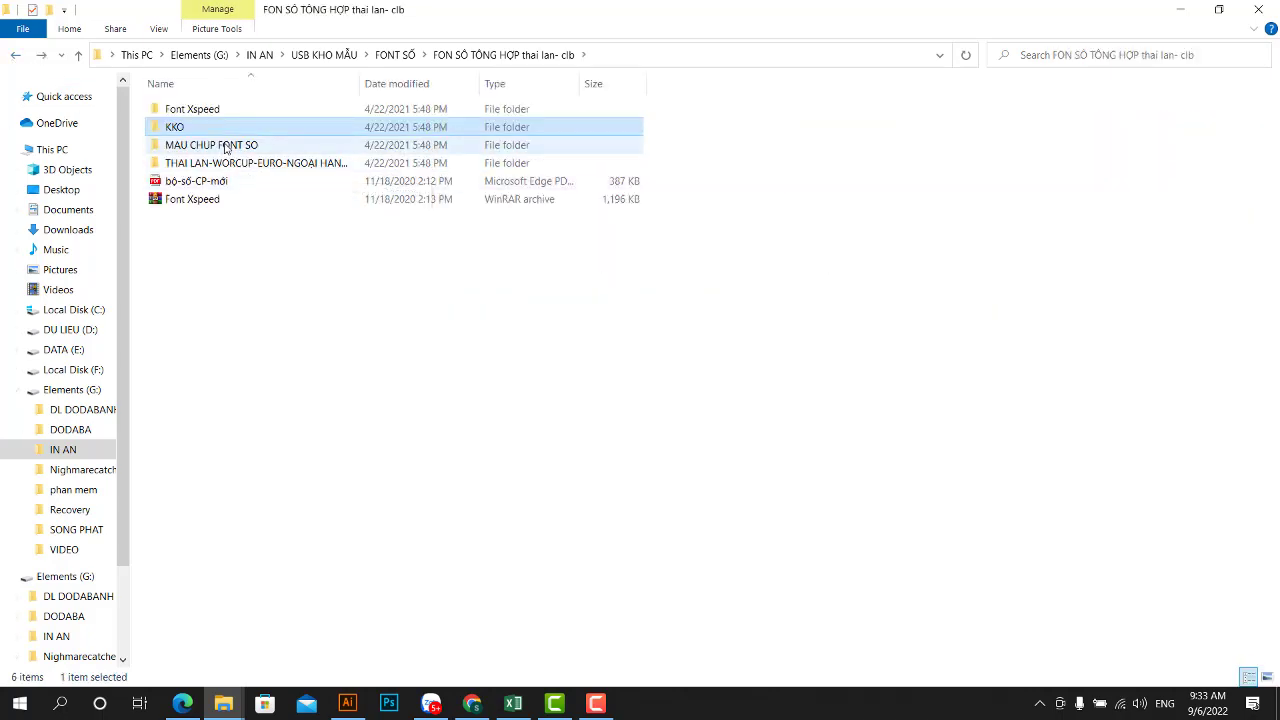
double_click(227, 147)
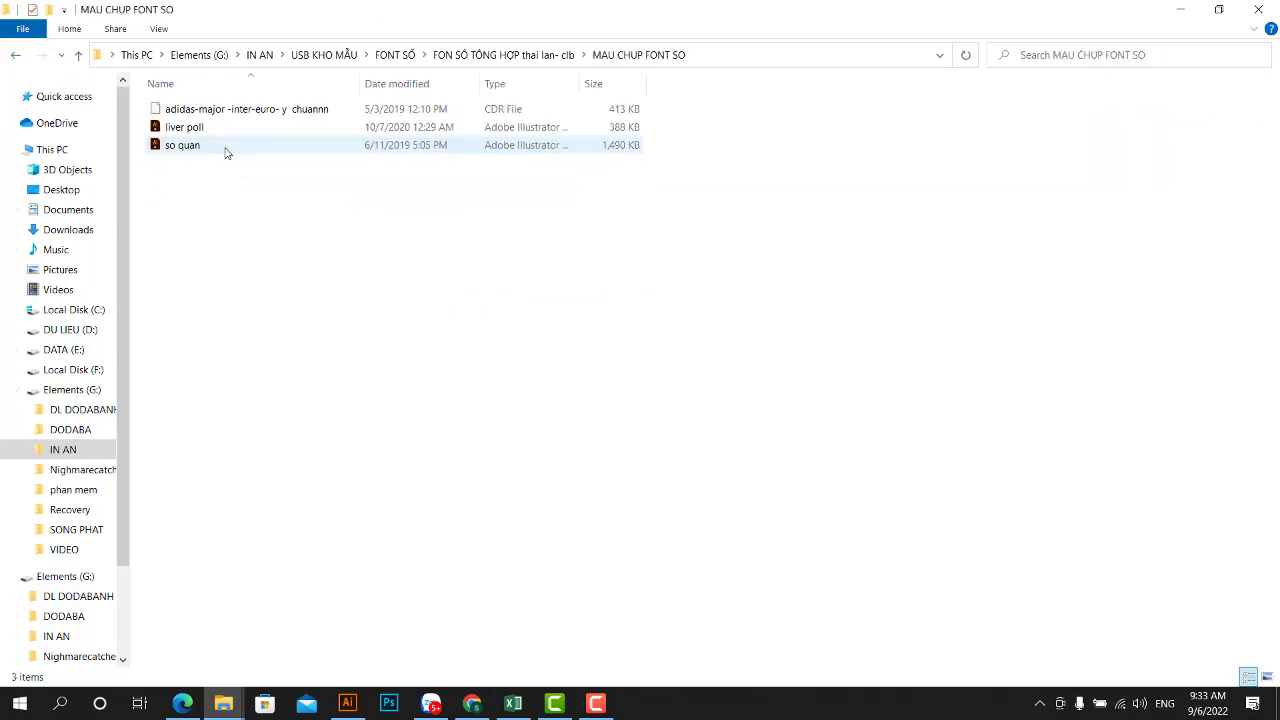
- Open the THAI LAN-WORCUP-EURO-NGOẠI HẠNG ANH folder and look through the club font files in its FILE TIF subfolder
click(15, 56)
double_click(243, 165)
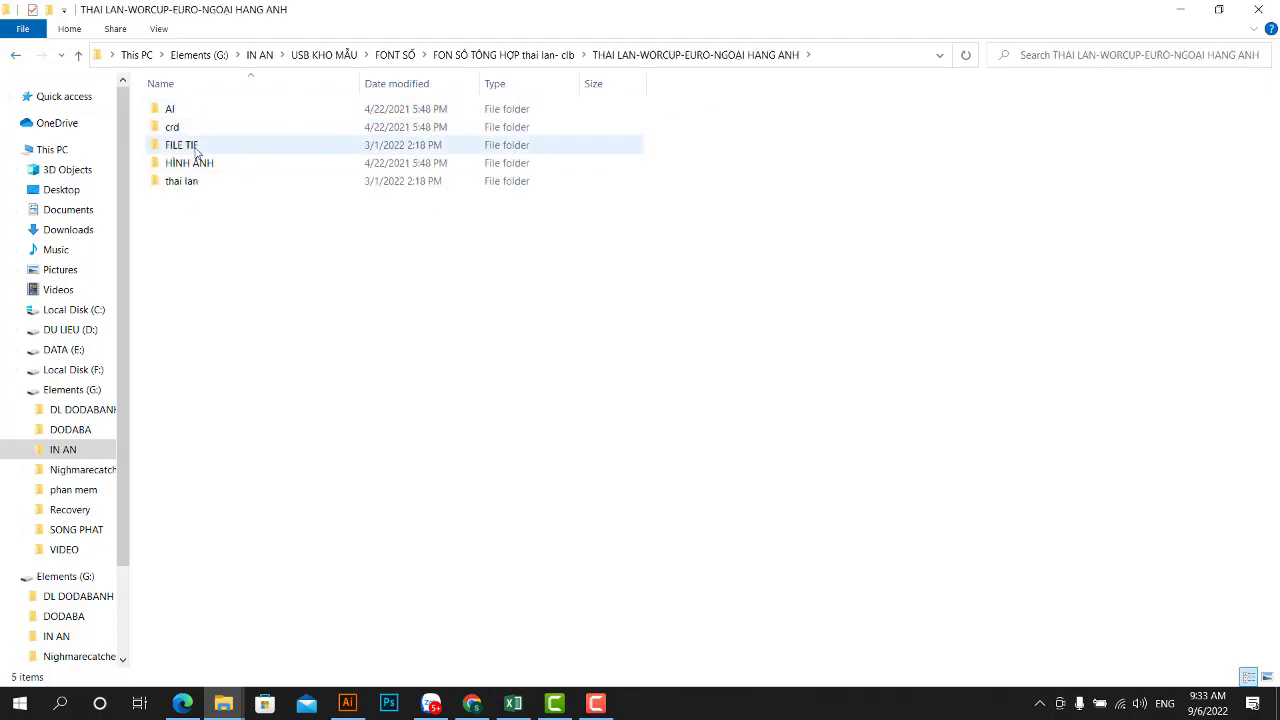
double_click(194, 150)
scroll(303, 309, down, 13)
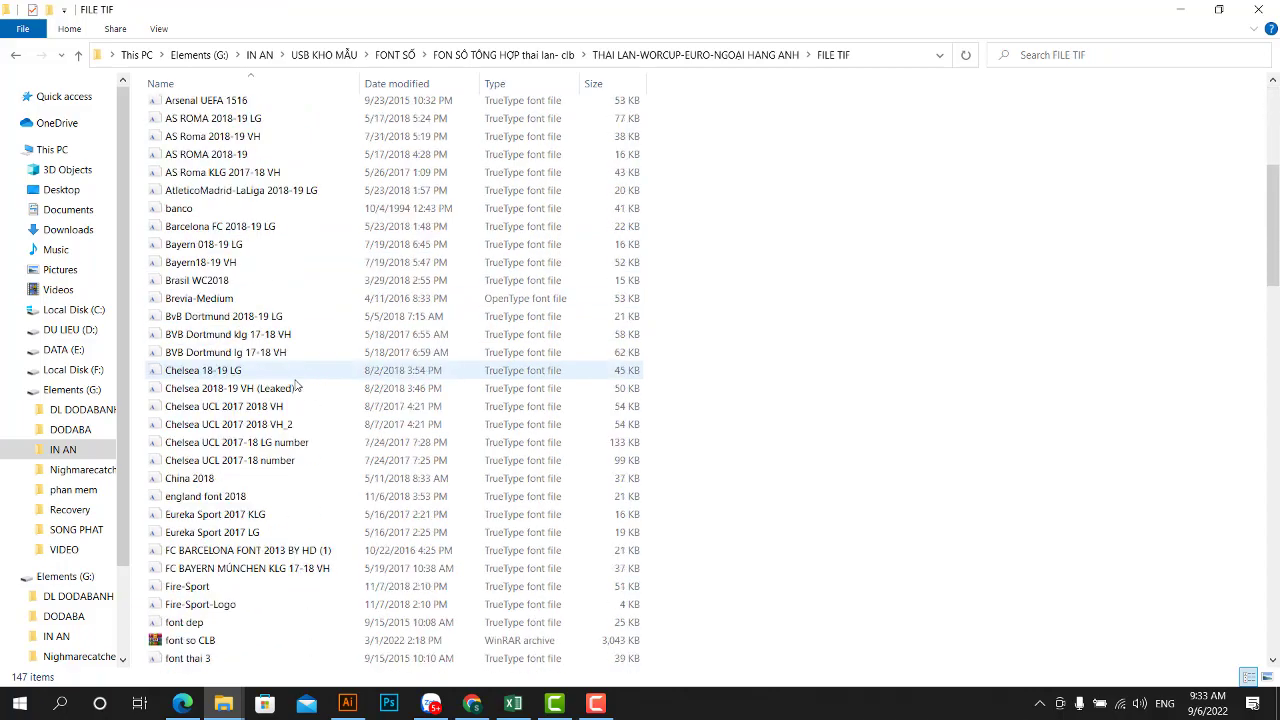
scroll(283, 372, down, 20)
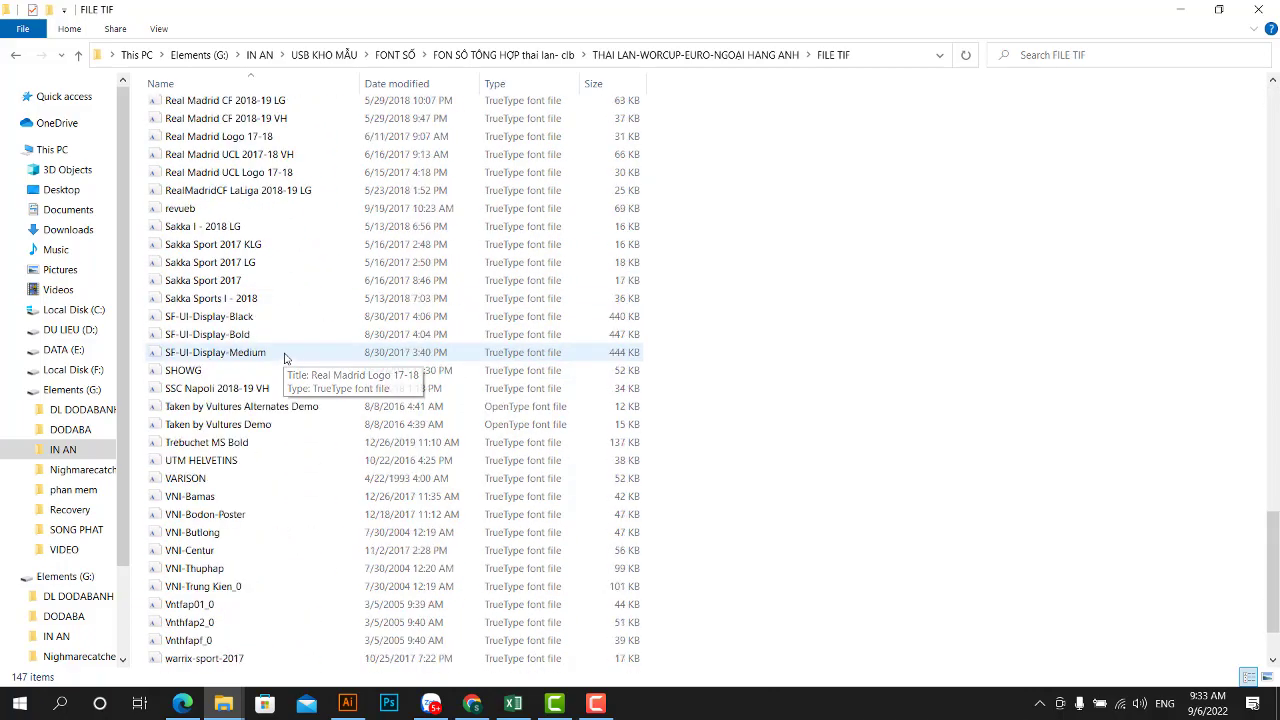
scroll(288, 355, up, 20)
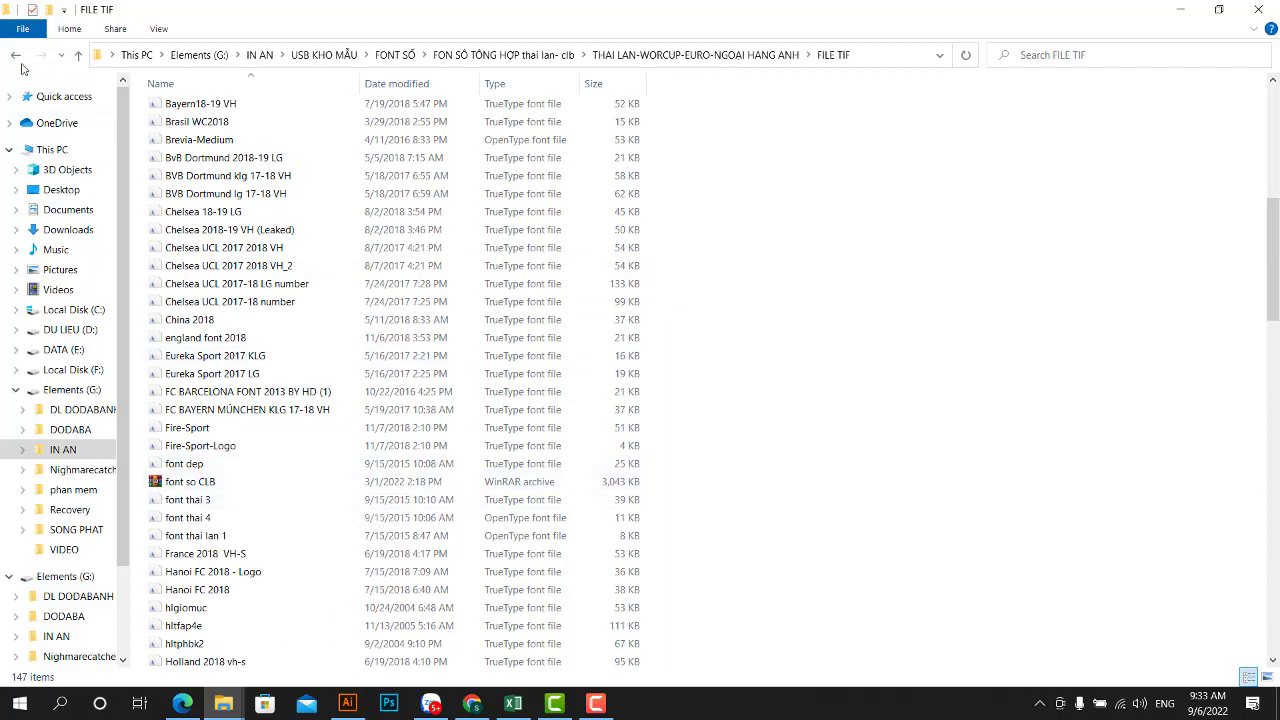
- Put the font so CLB archive from FILE TIF into the parent FON SỐ TỔNG HỢP thai lan- clb folder
click(297, 490)
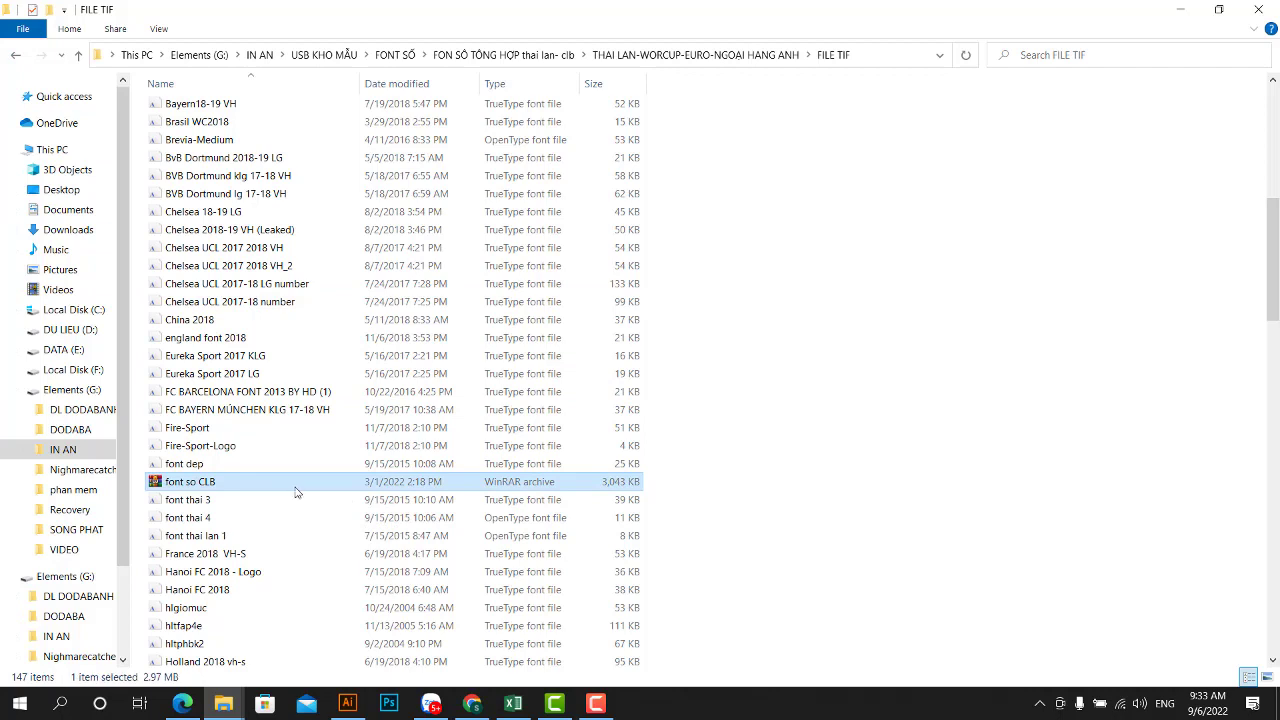
click(540, 55)
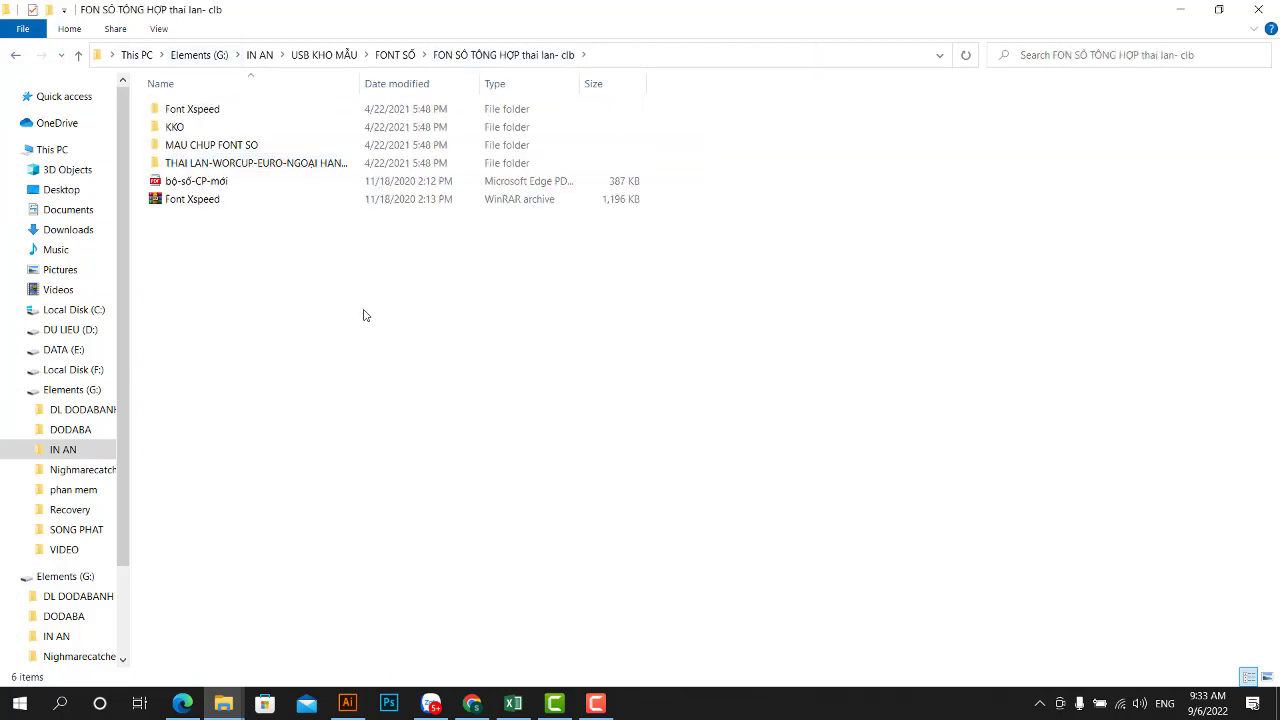
click(194, 167)
- Go up to USB KHO MẪU and reopen FONT SỐ\FON SỐ TỔNG HỢP thai lan- clb to check its contents
click(398, 54)
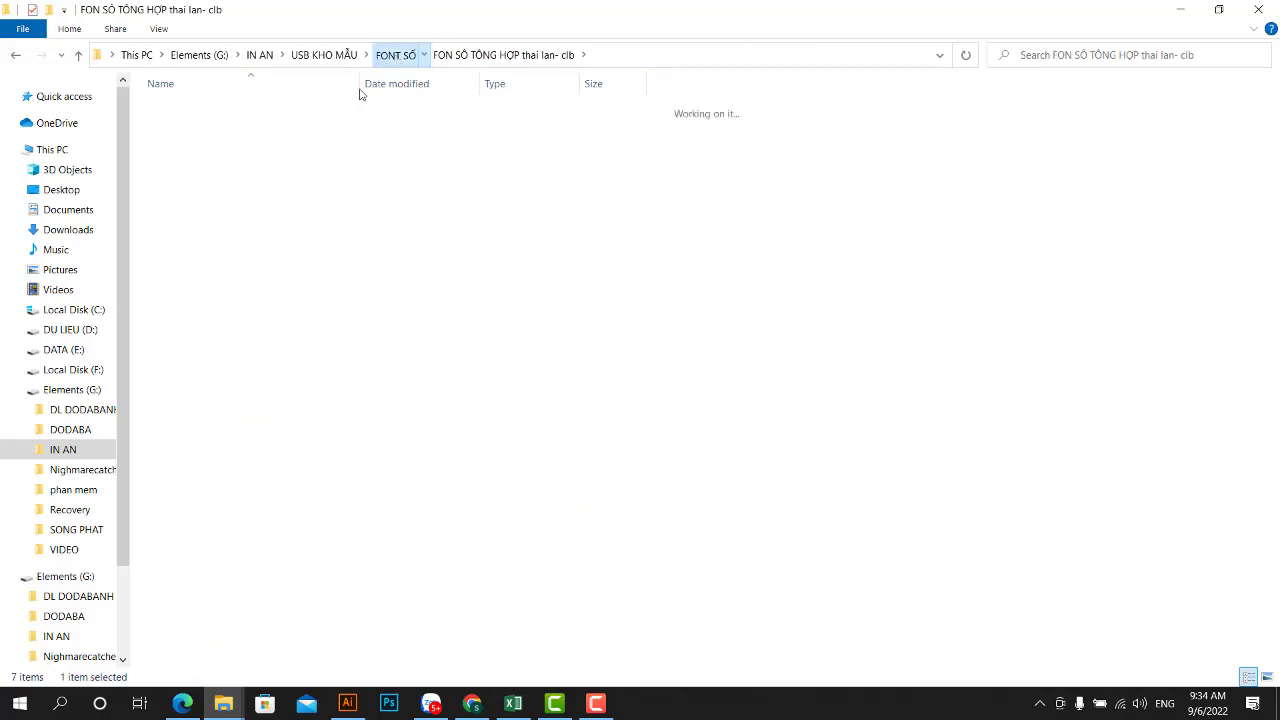
click(335, 54)
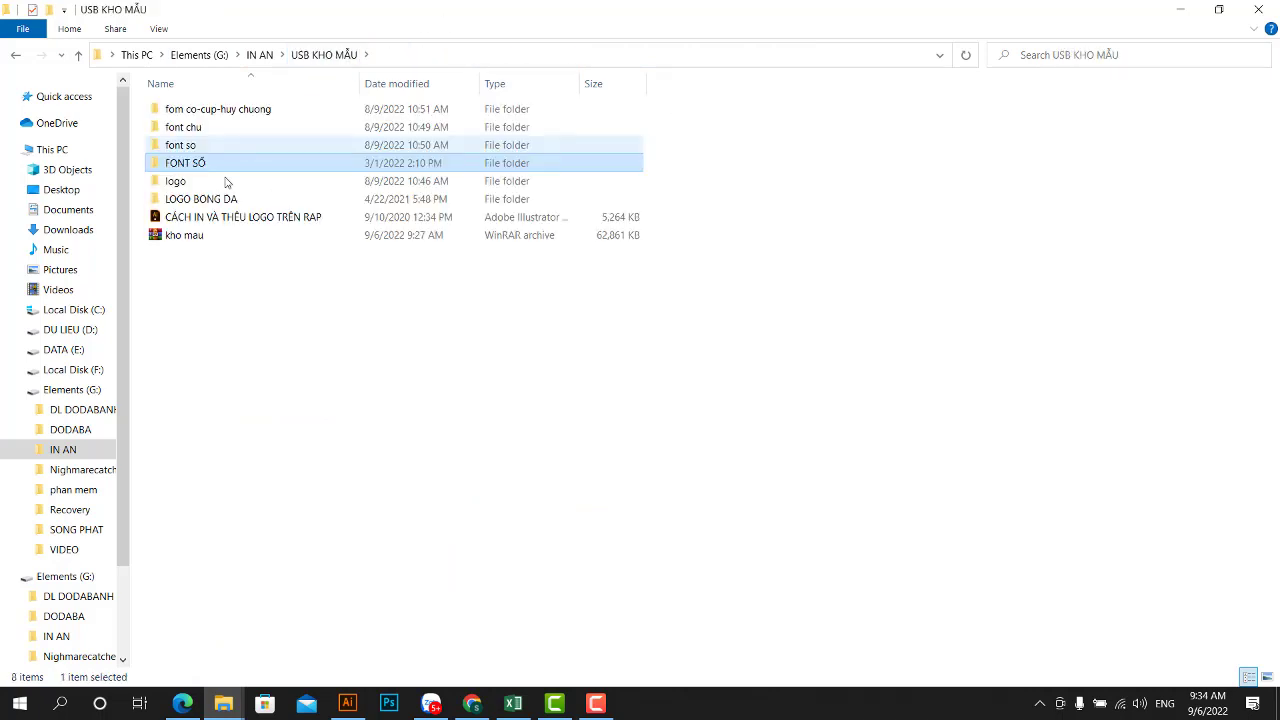
double_click(225, 168)
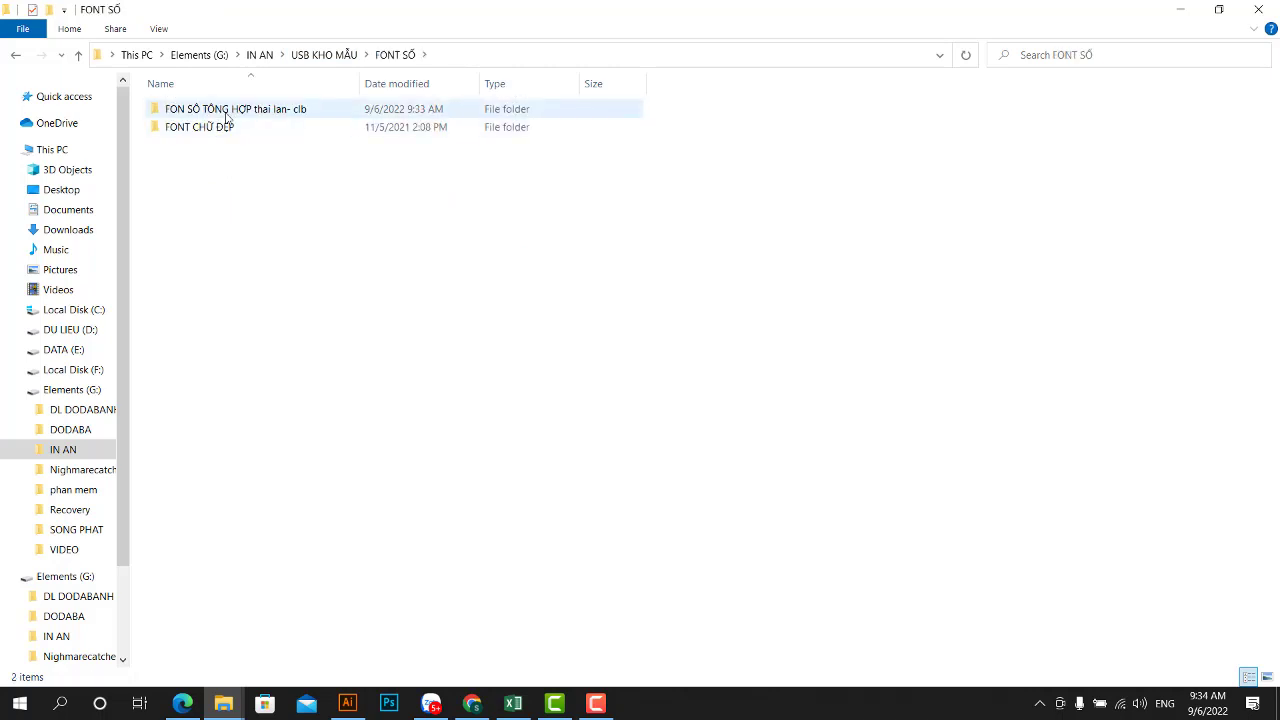
double_click(229, 118)
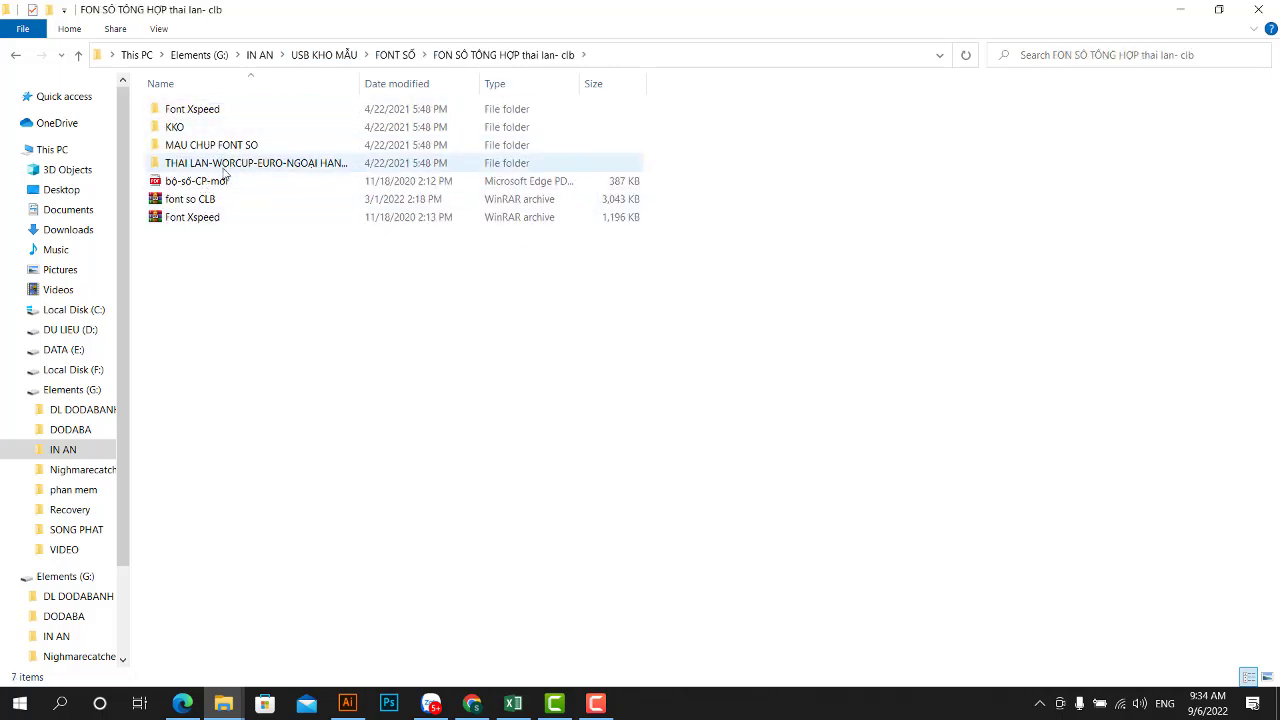
- In USB KHO MẪU\font so, open the font so cai may 2022 archive and dismiss the WinRAR licence notice
click(262, 56)
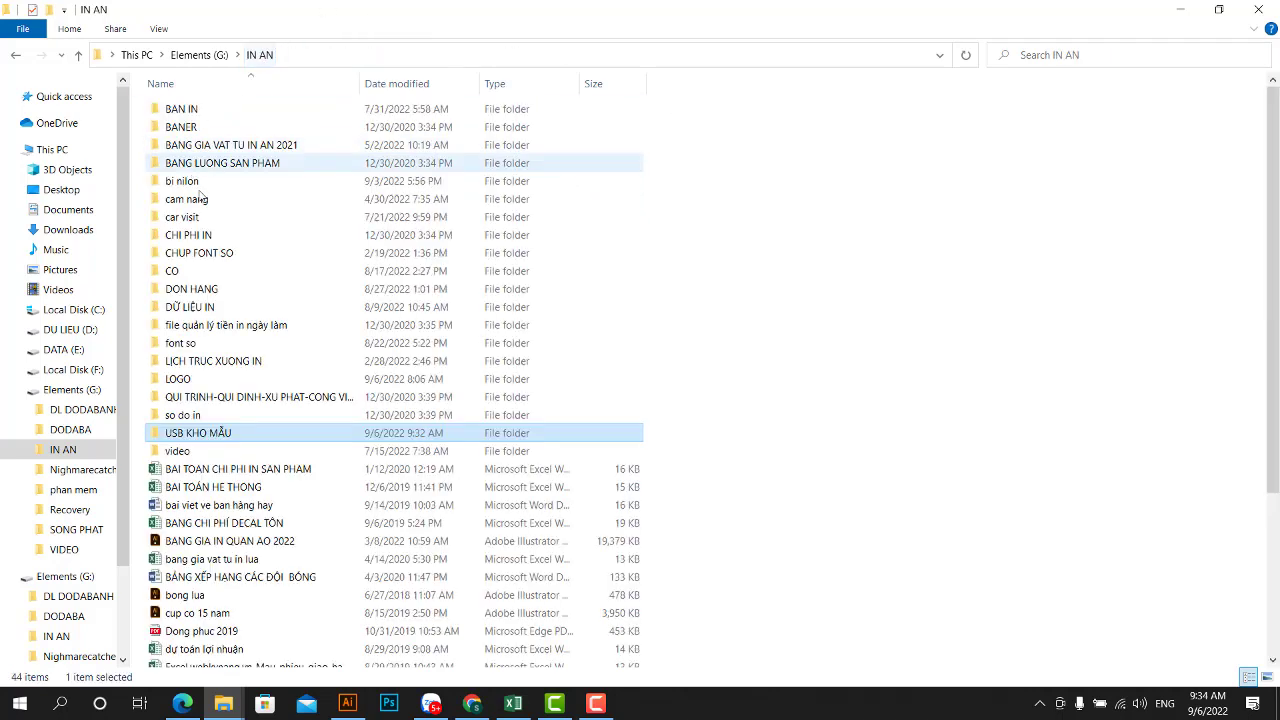
double_click(236, 432)
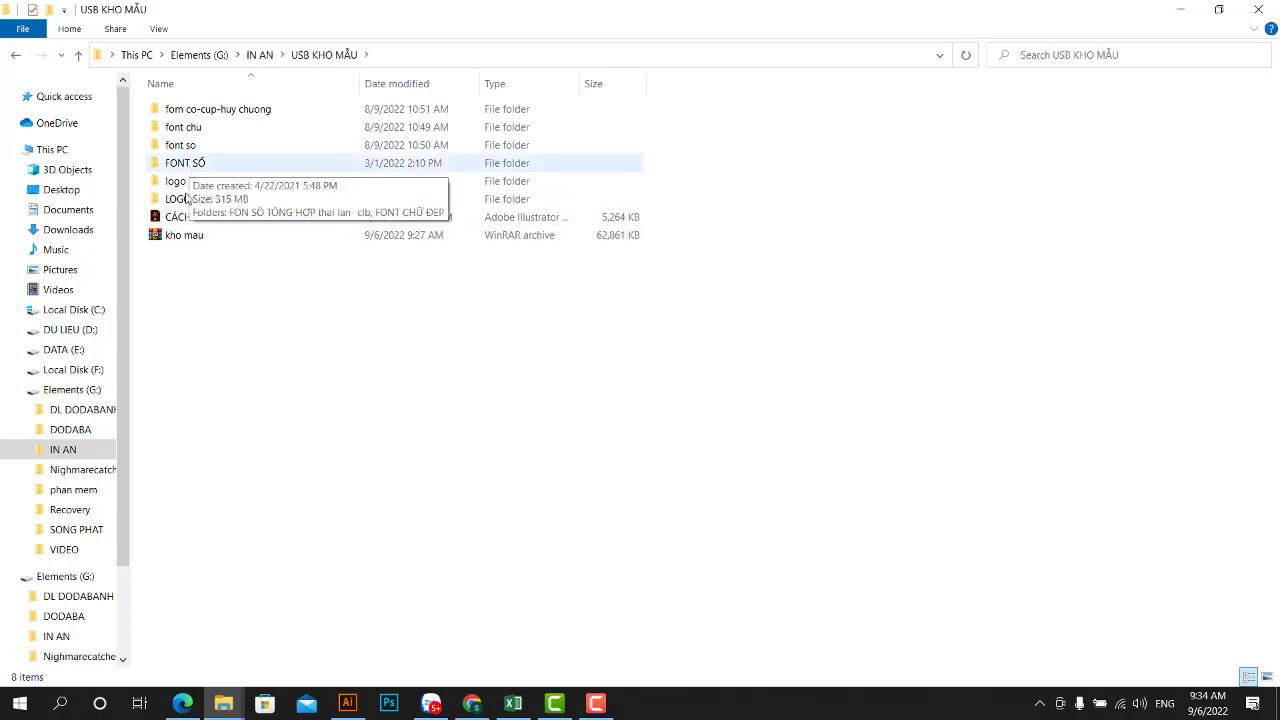
click(204, 168)
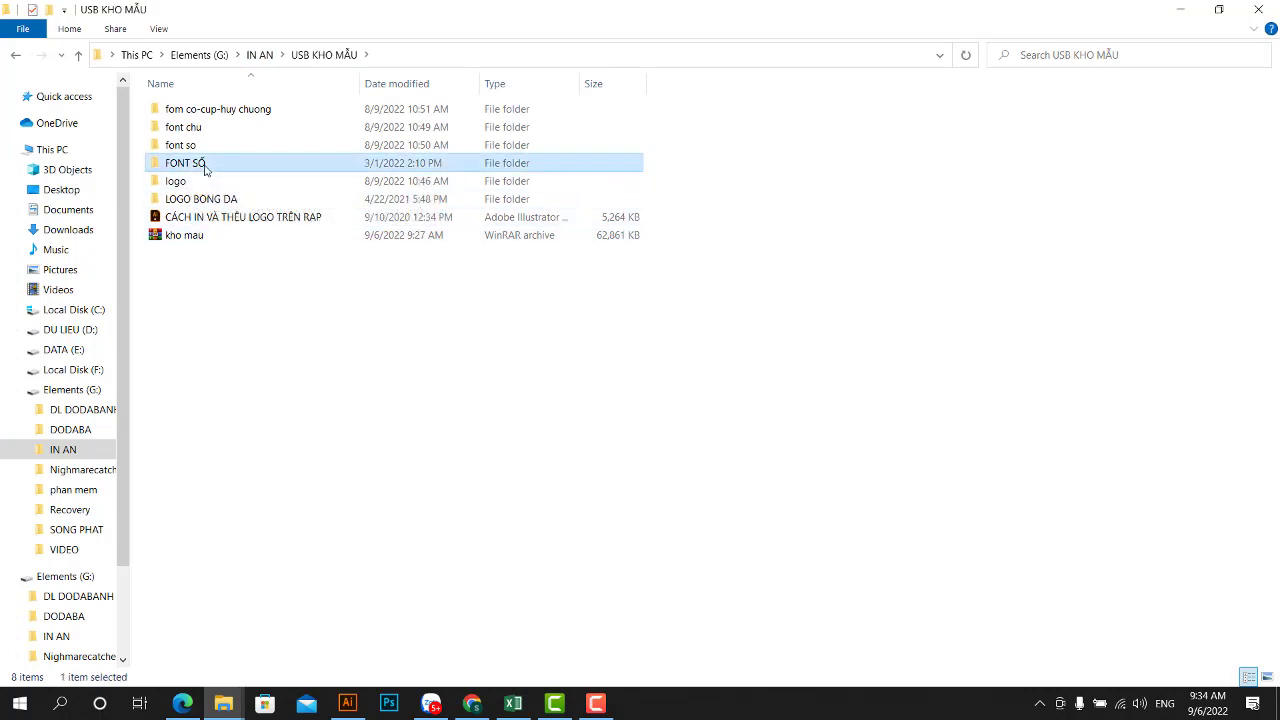
double_click(200, 147)
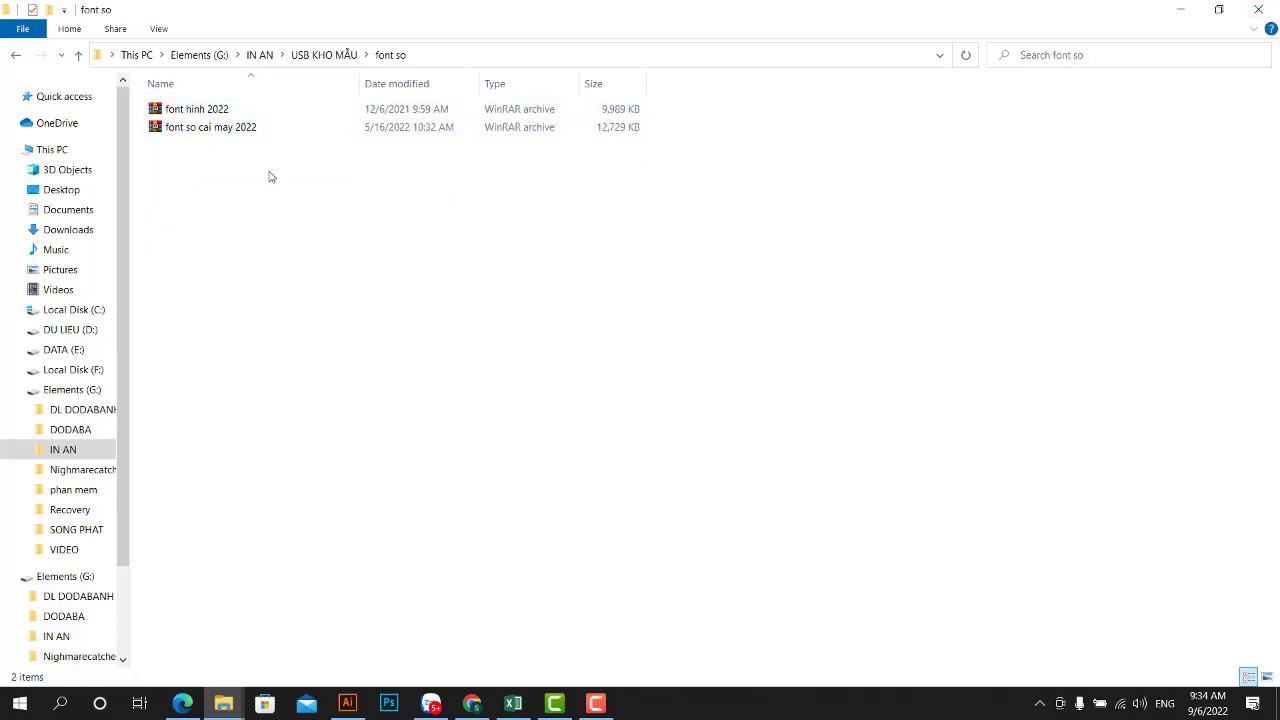
click(240, 112)
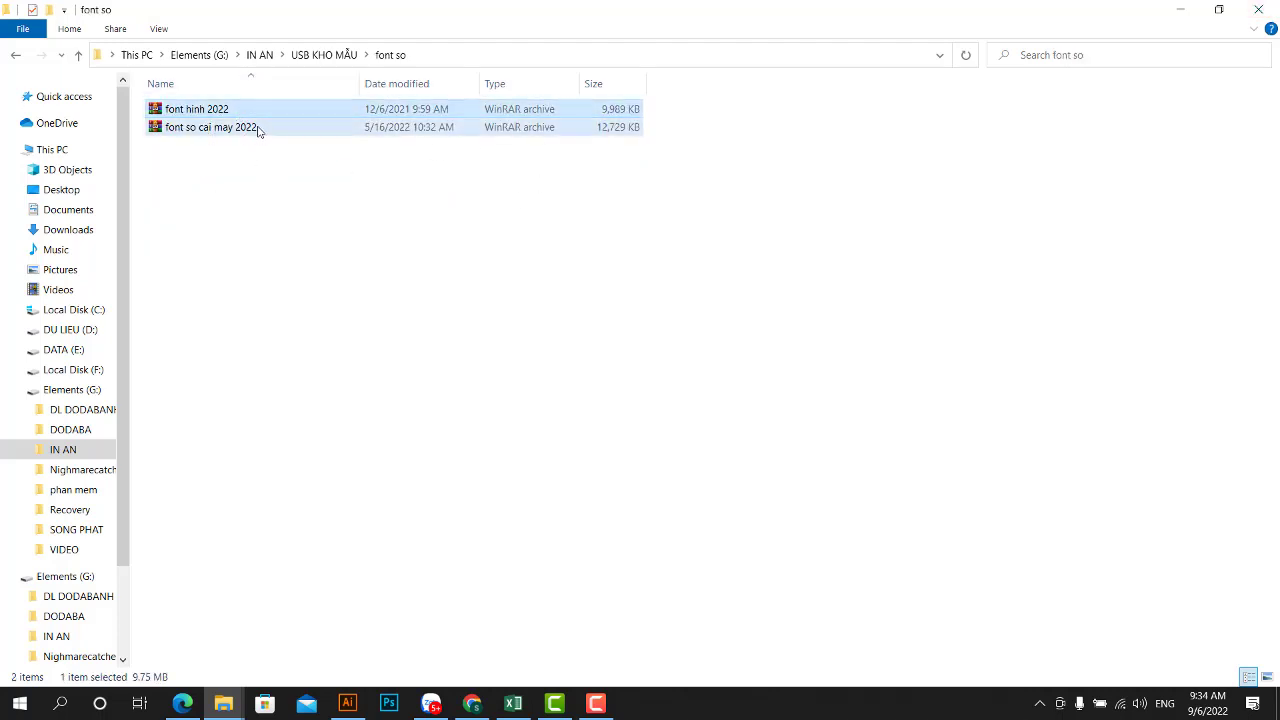
double_click(263, 129)
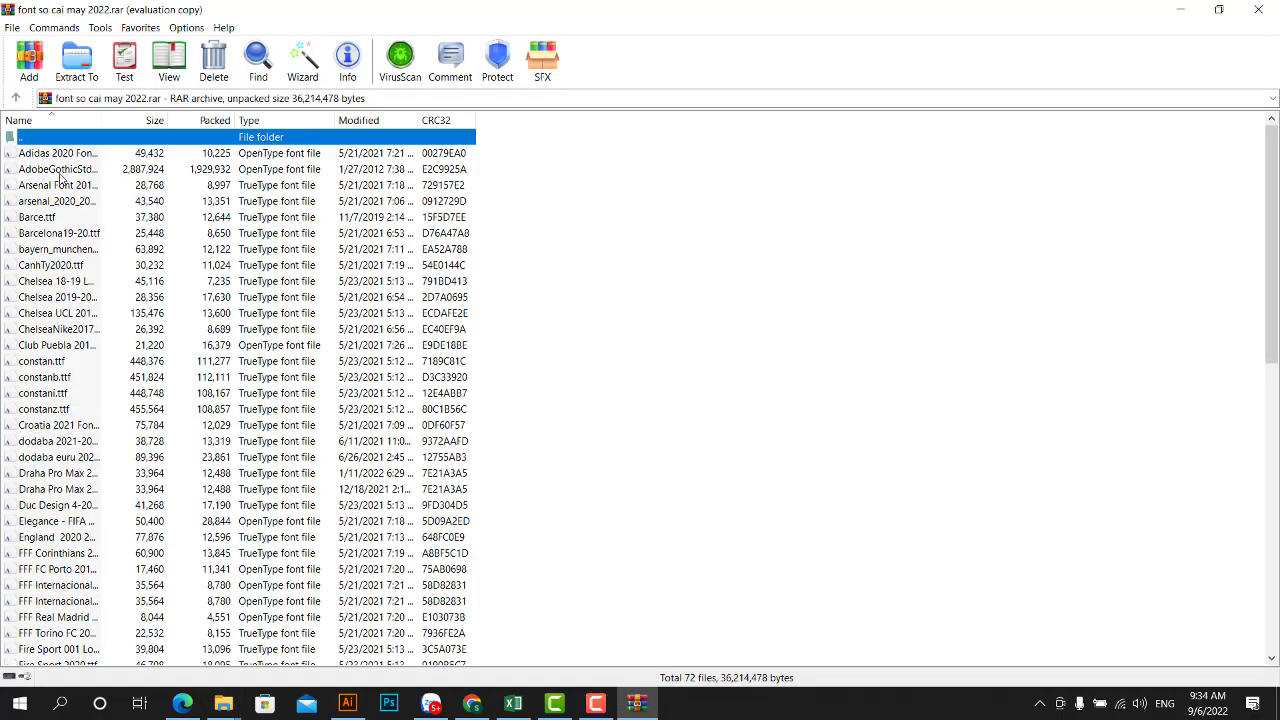
click(56, 156)
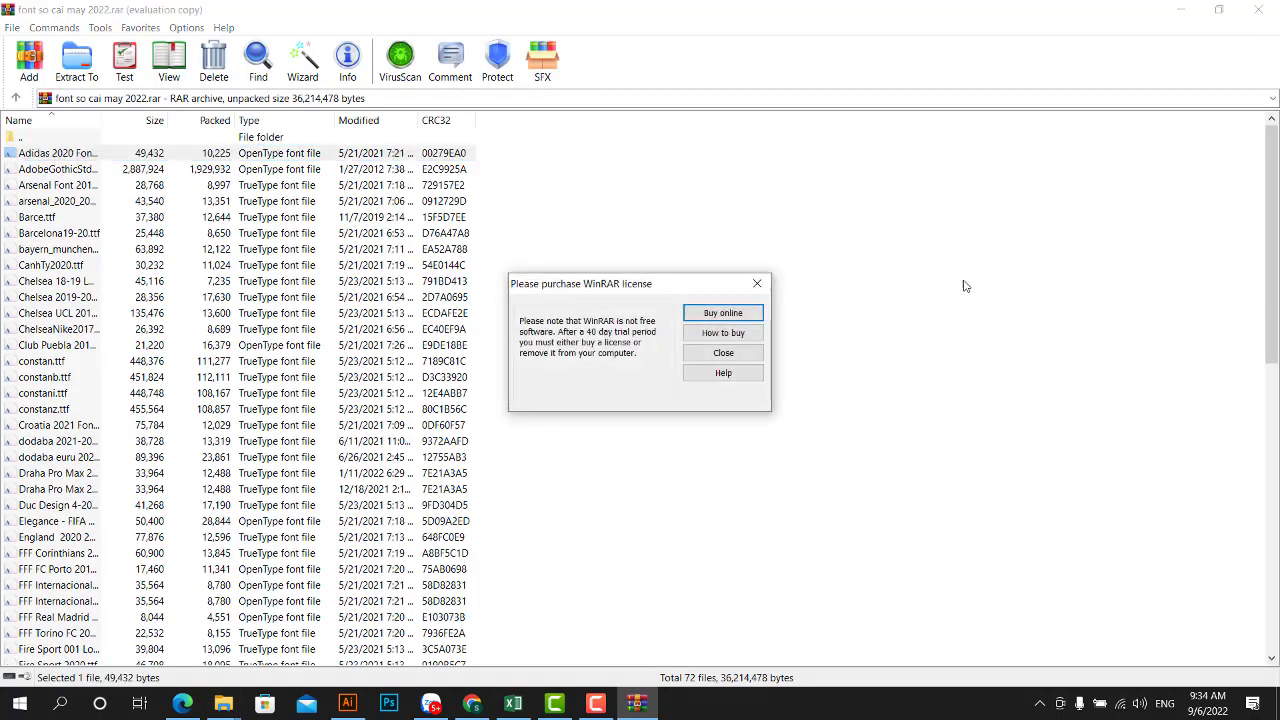
click(756, 286)
- Look through the font list in the font so cai may 2022 archive, select all the font files and copy them
scroll(277, 293, down, 2)
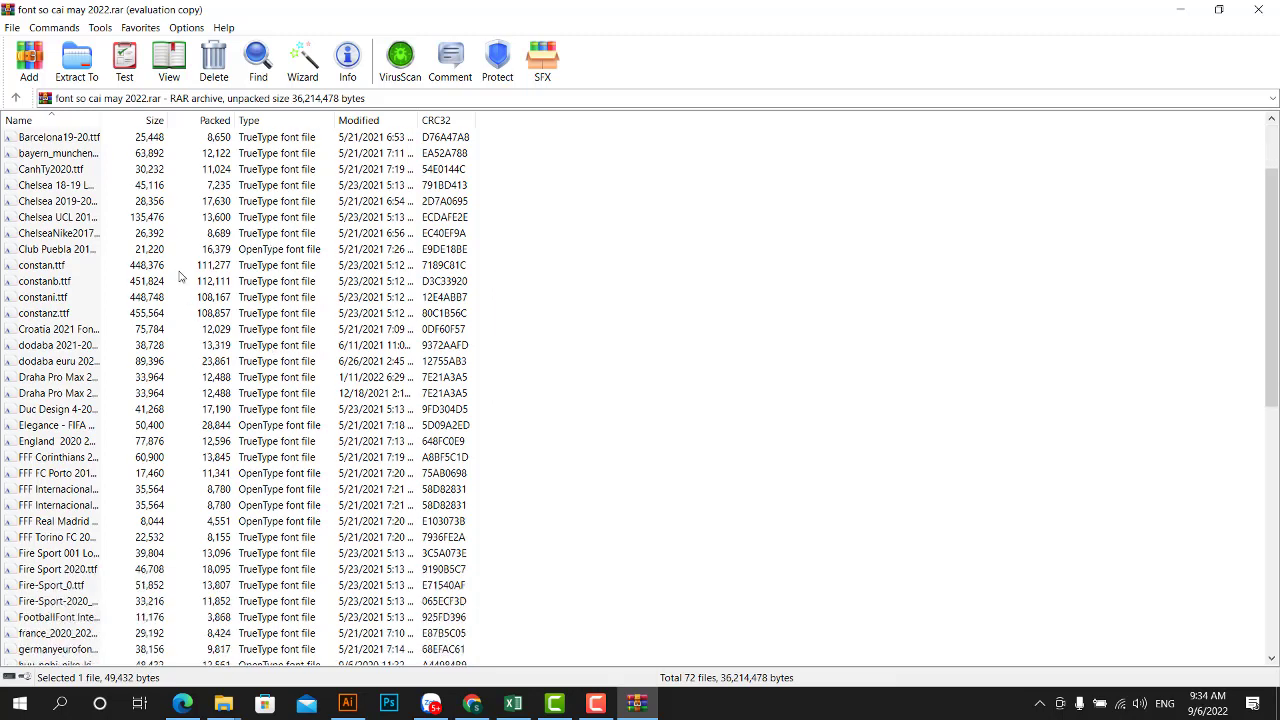
scroll(180, 278, up, 2)
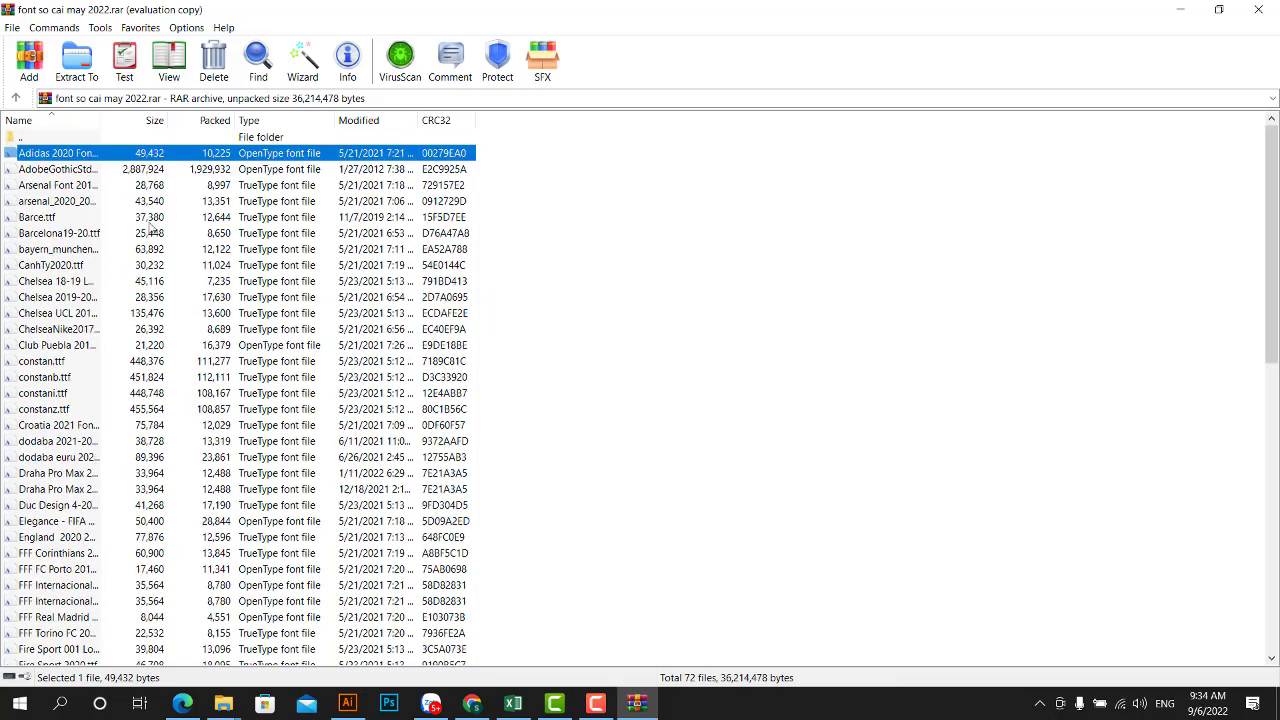
key(ctrl+a)
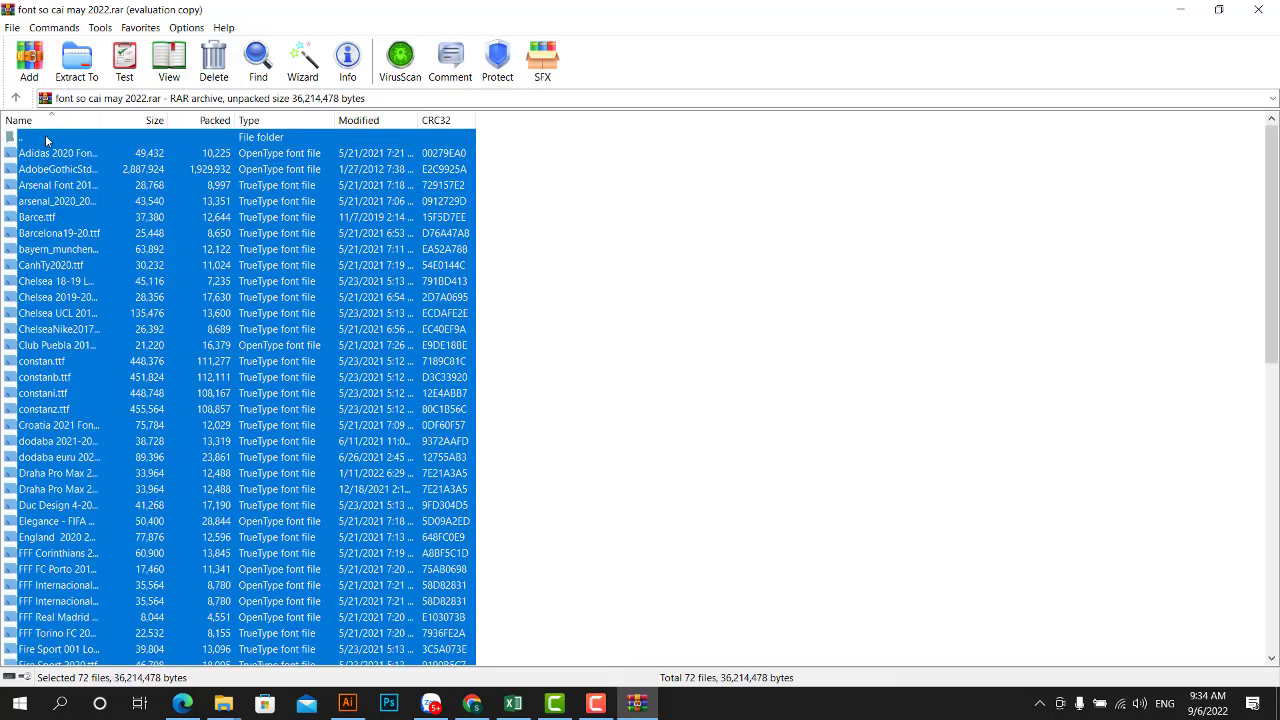
click(46, 137)
click(148, 217)
click(100, 153)
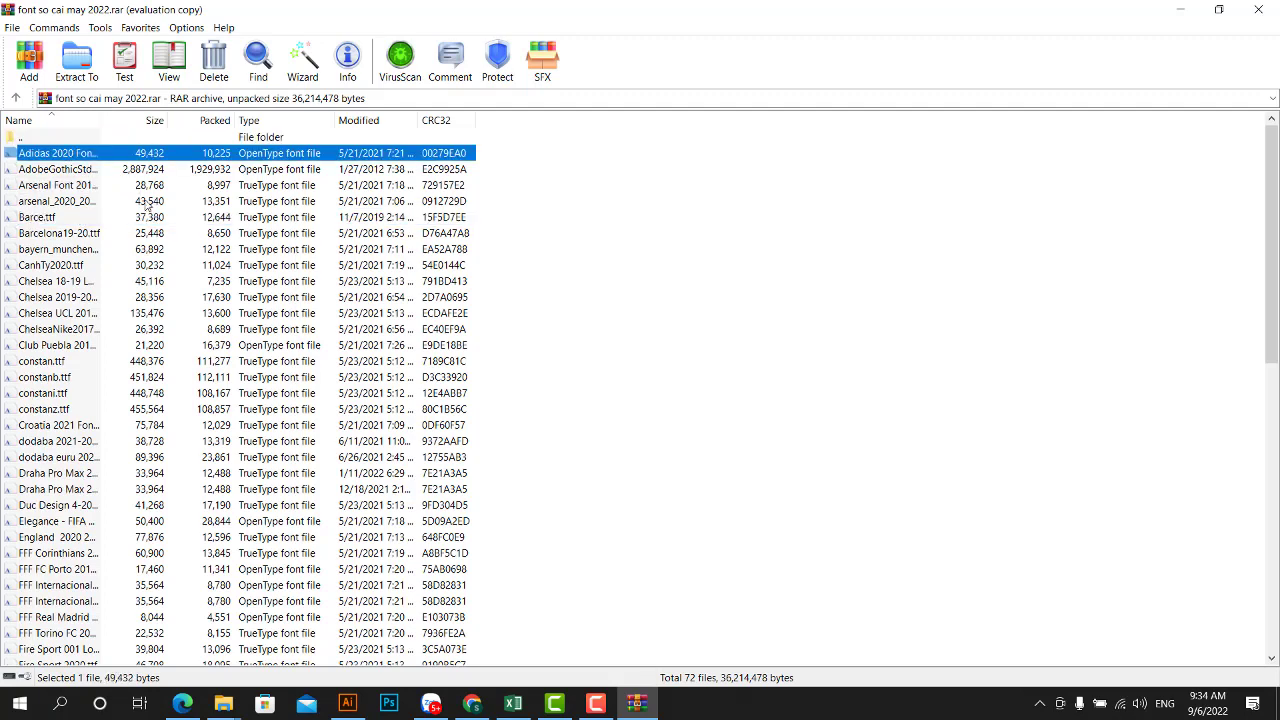
scroll(133, 287, down, 13)
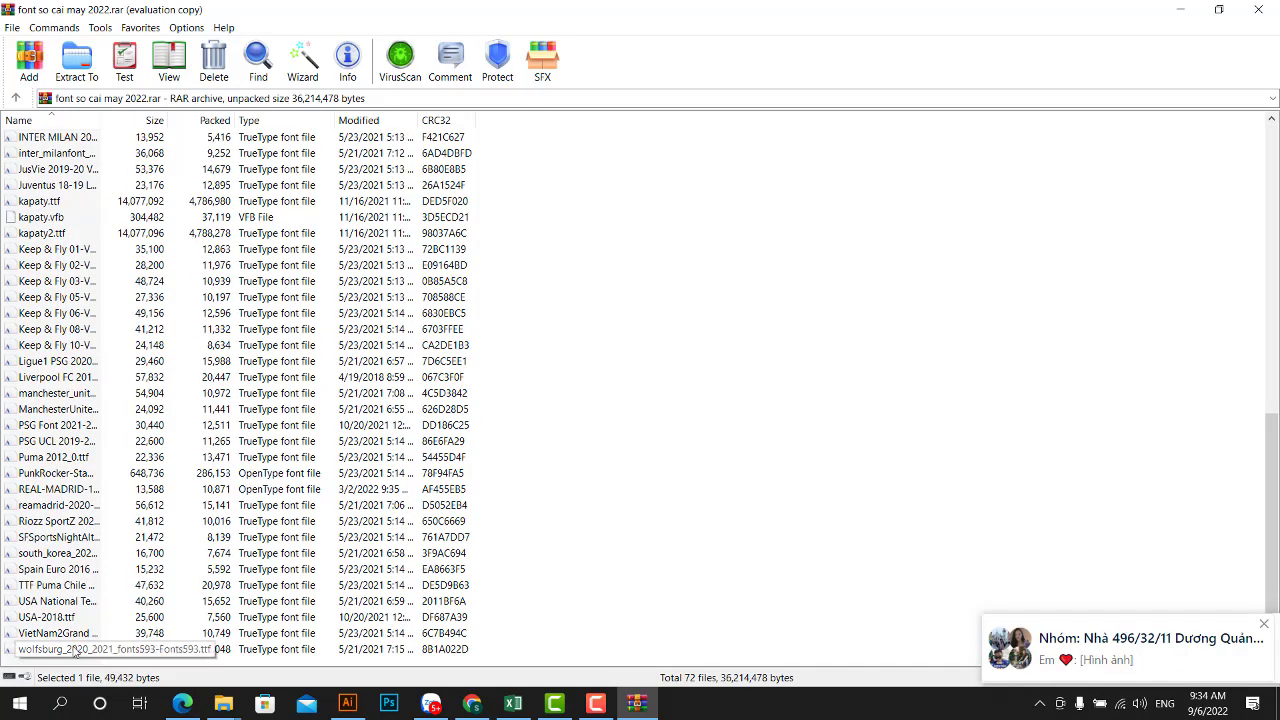
key(ctrl+a)
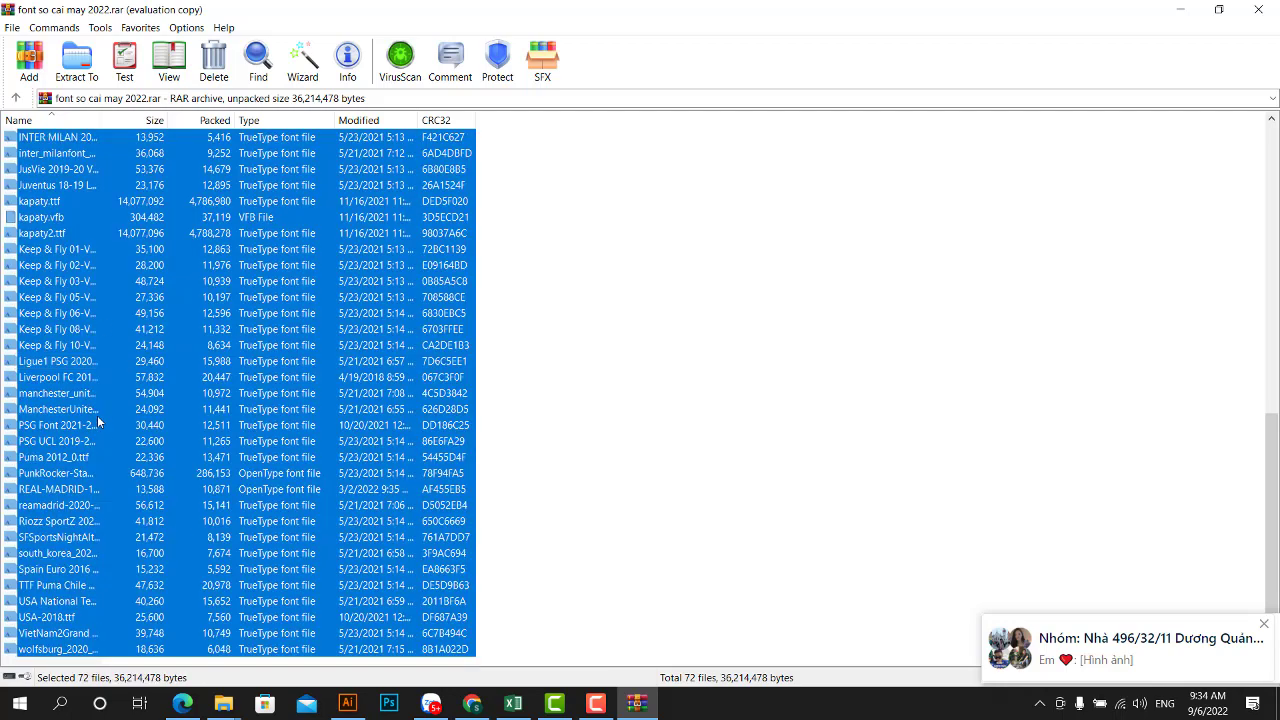
drag(97, 420, 150, 410)
- Open the Windows\Fonts folder on Local Disk (C:) in a new File Explorer window
drag(306, 697, 88, 318)
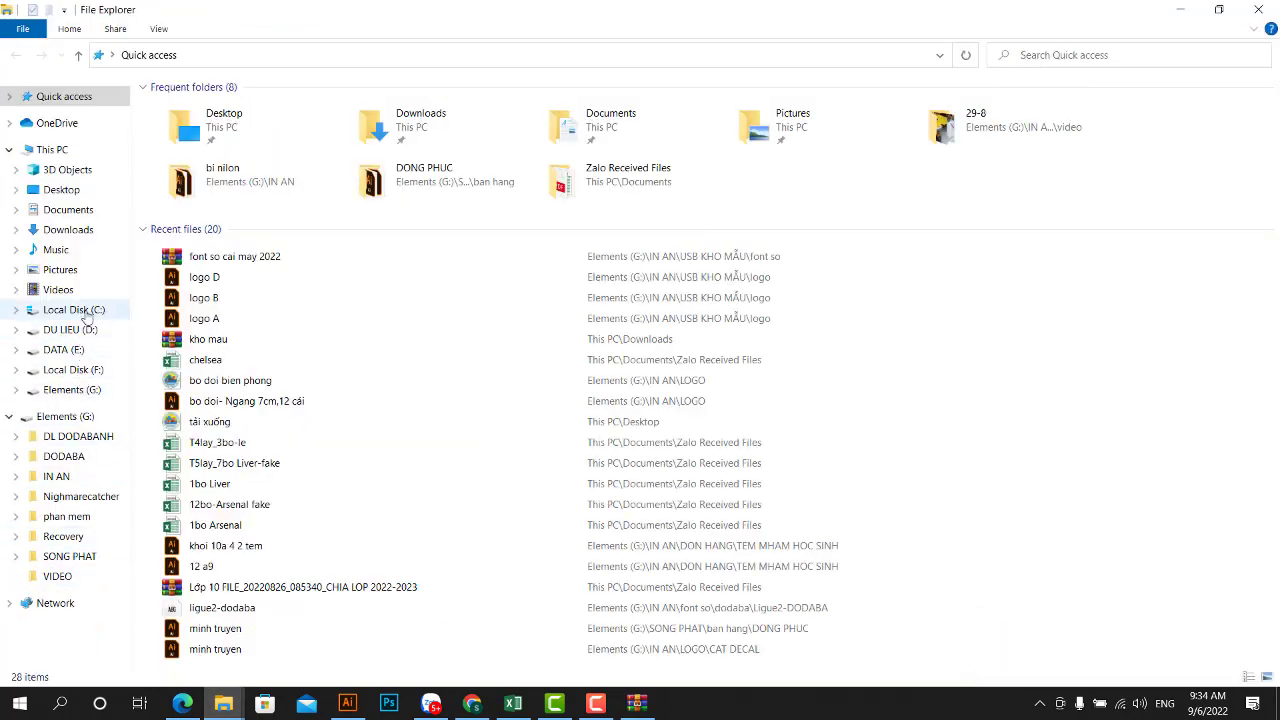
click(88, 314)
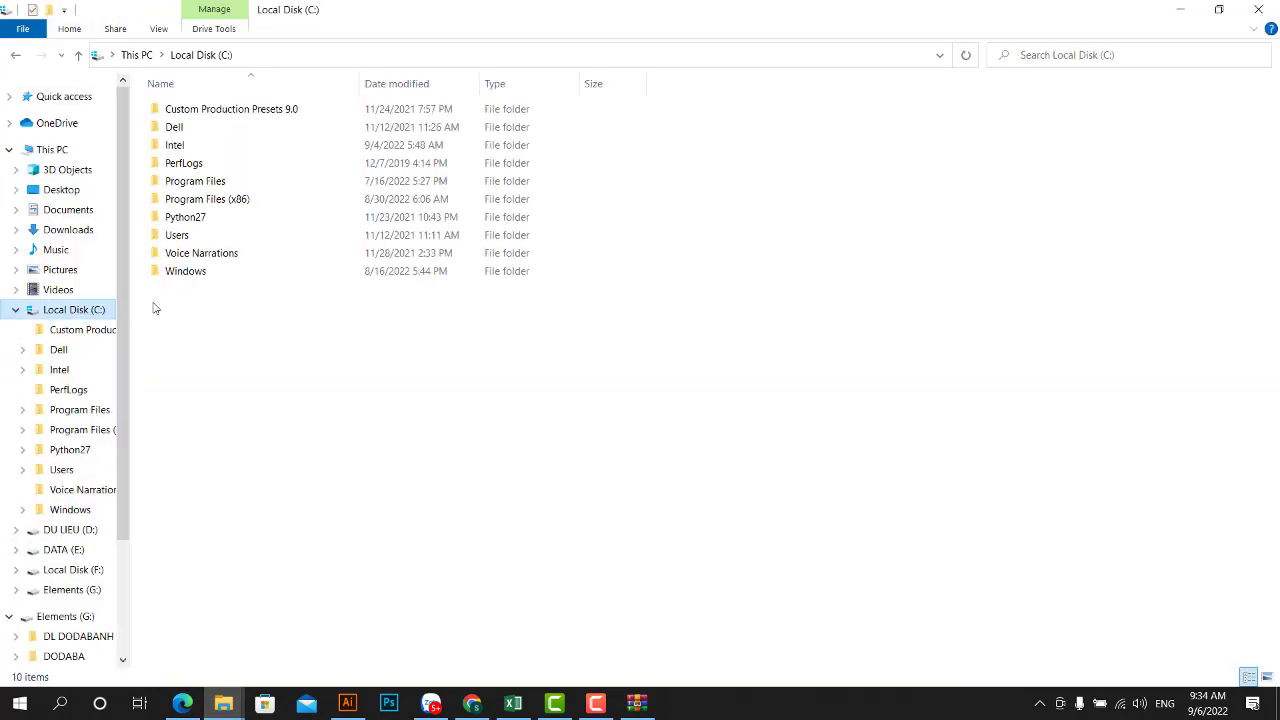
double_click(214, 271)
double_click(212, 469)
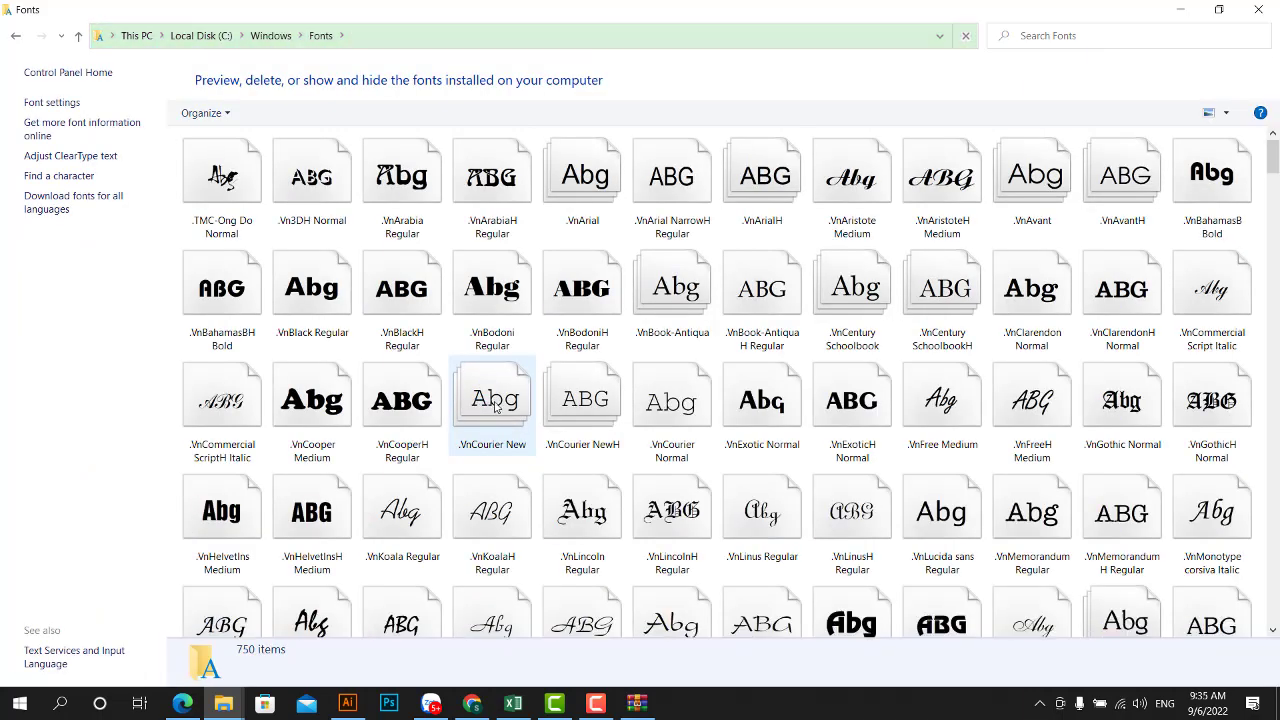
- Paste the copied fonts into the Fonts folder to install them, replacing those already installed and skipping the invalid kapaty.vfb
key(ctrl+v)
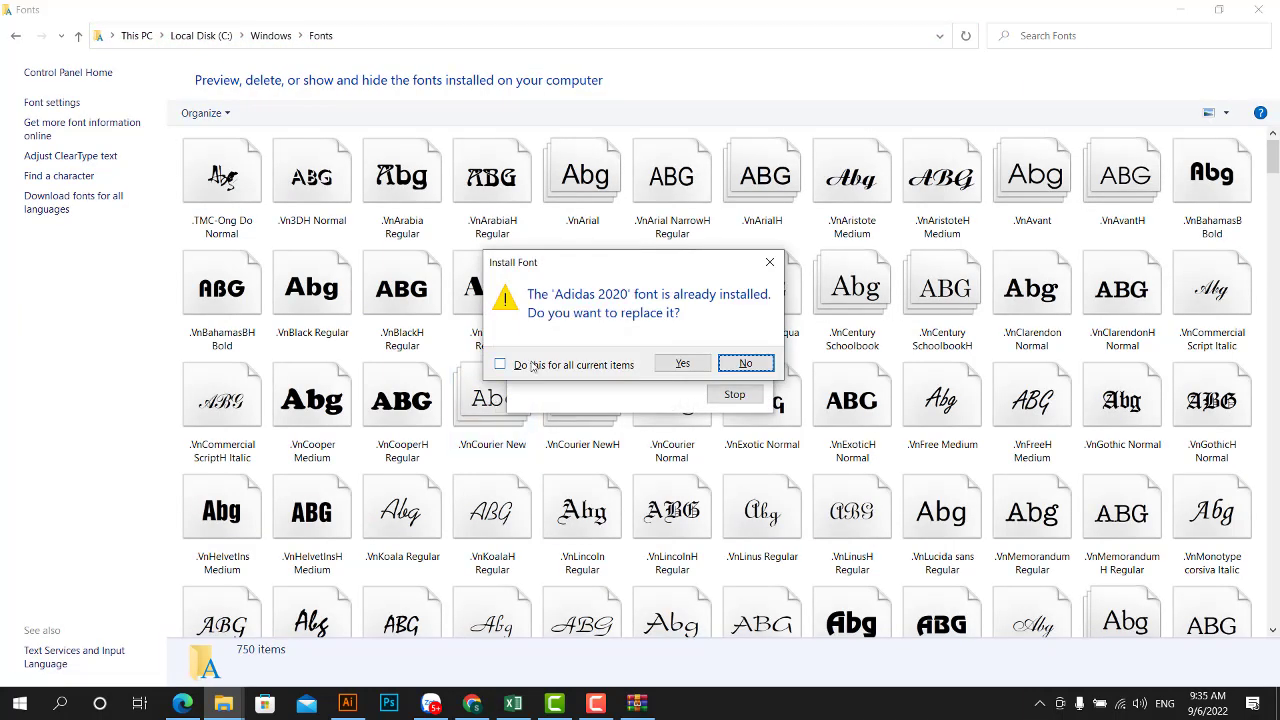
click(690, 366)
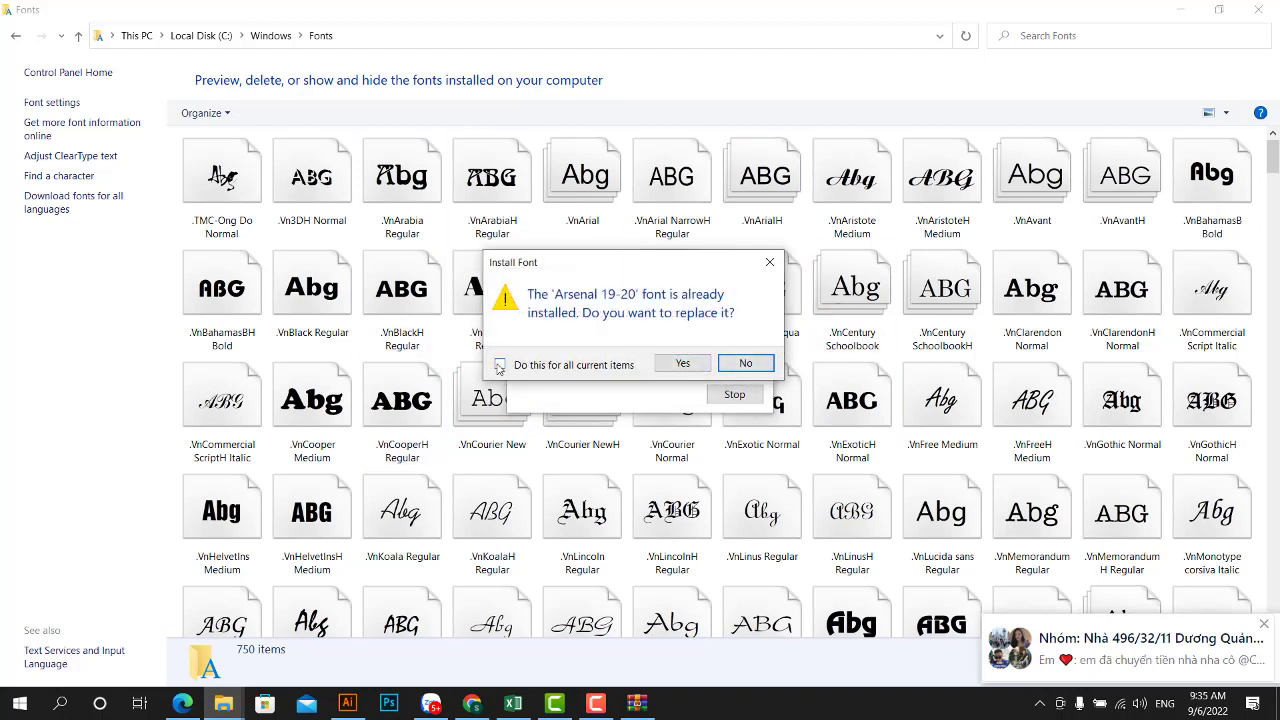
click(685, 370)
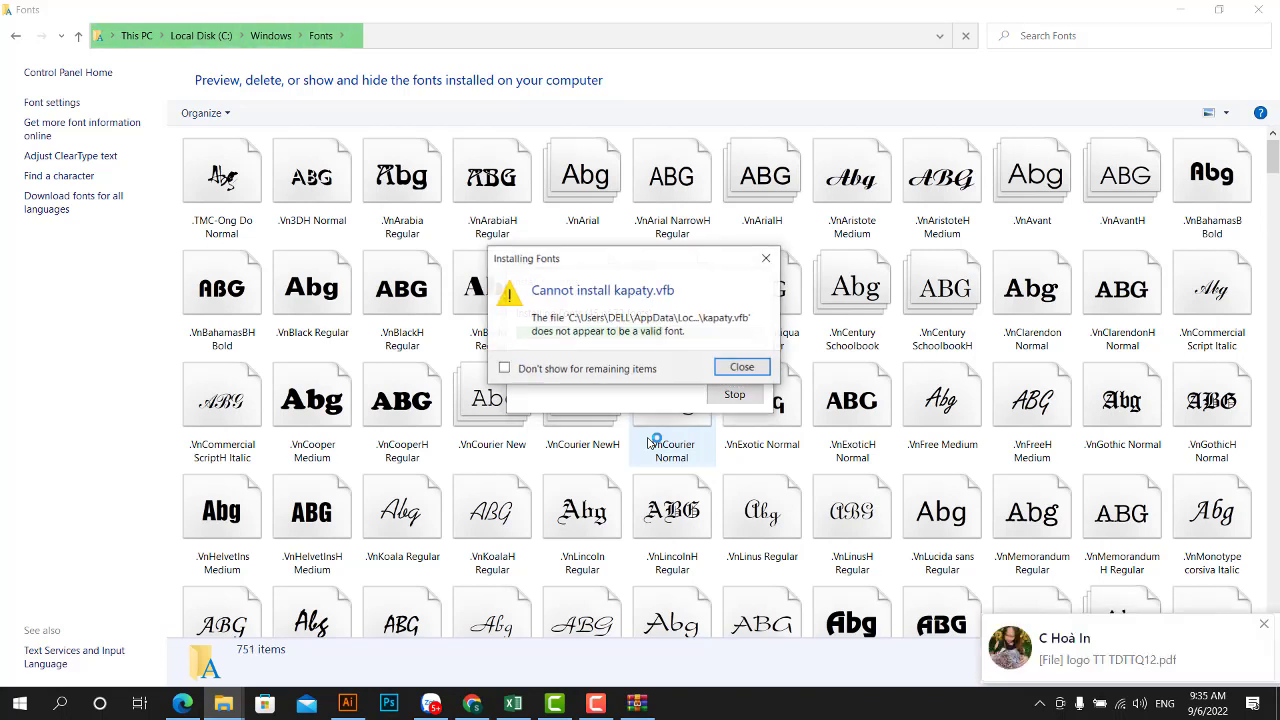
click(742, 368)
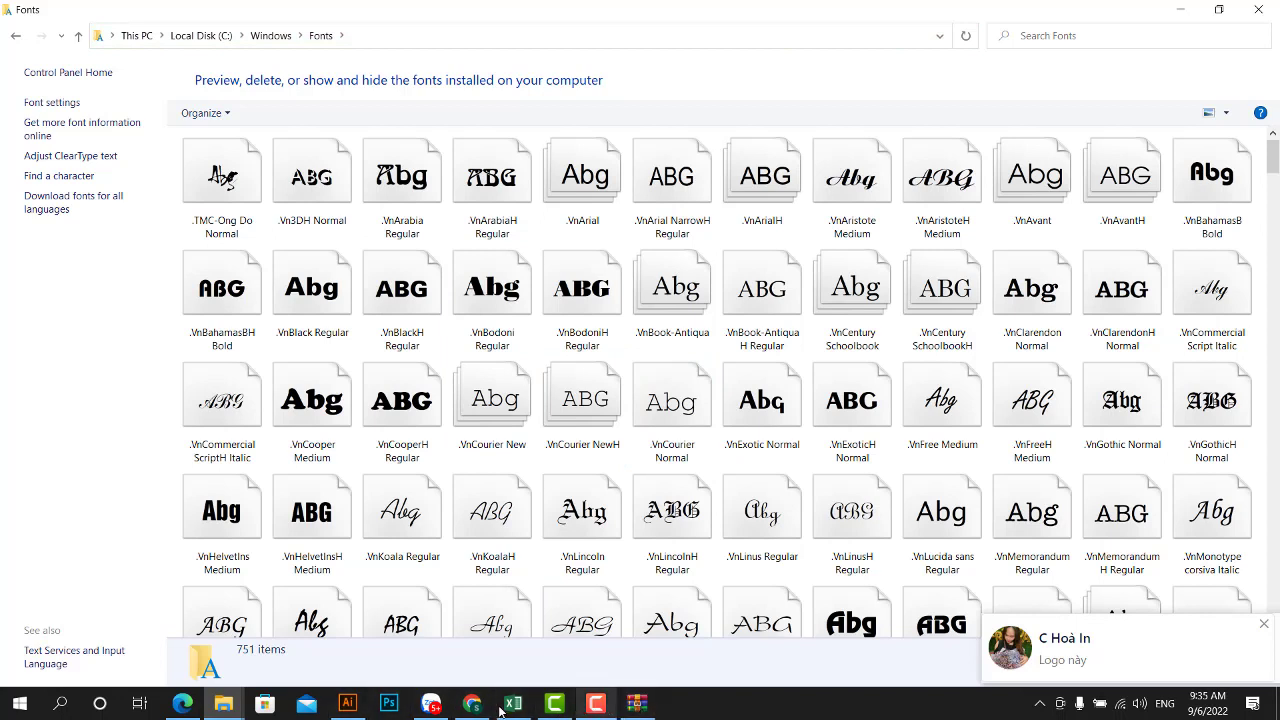
- Return to the font so folder and reopen the font so cai may 2022 archive to view its fonts, dismissing the licence notice
mouse_move(224, 708)
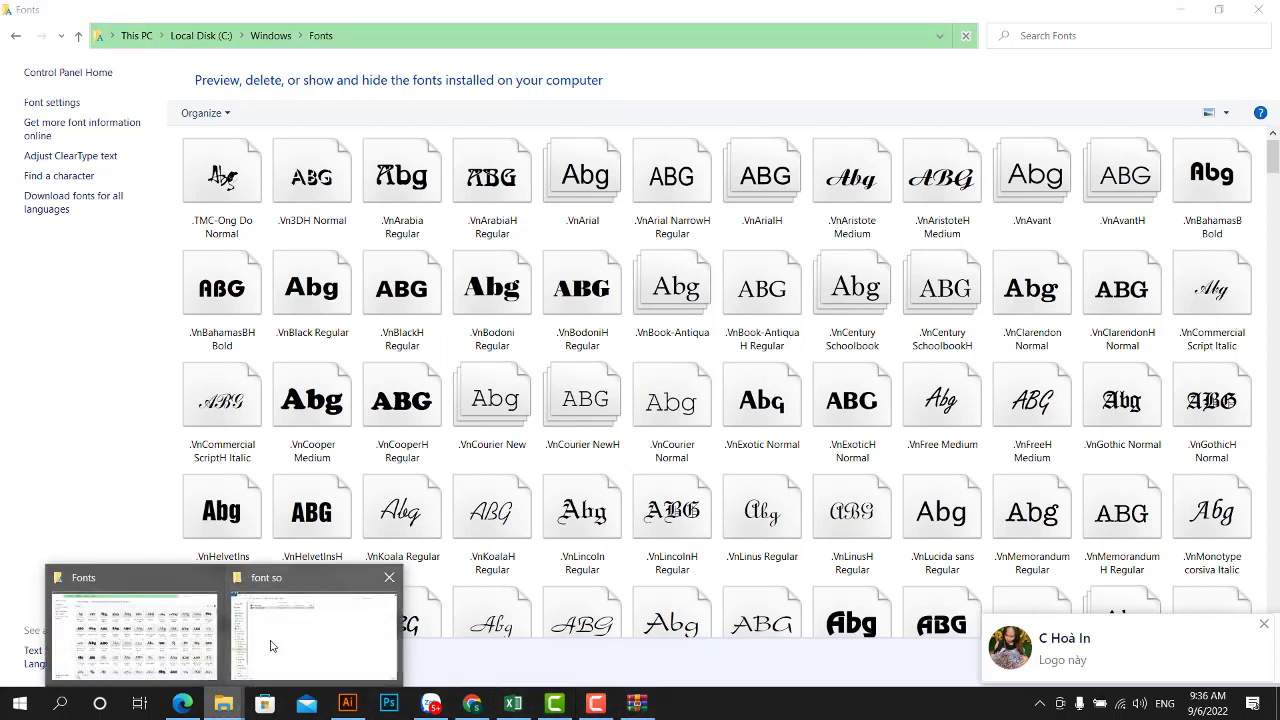
click(272, 643)
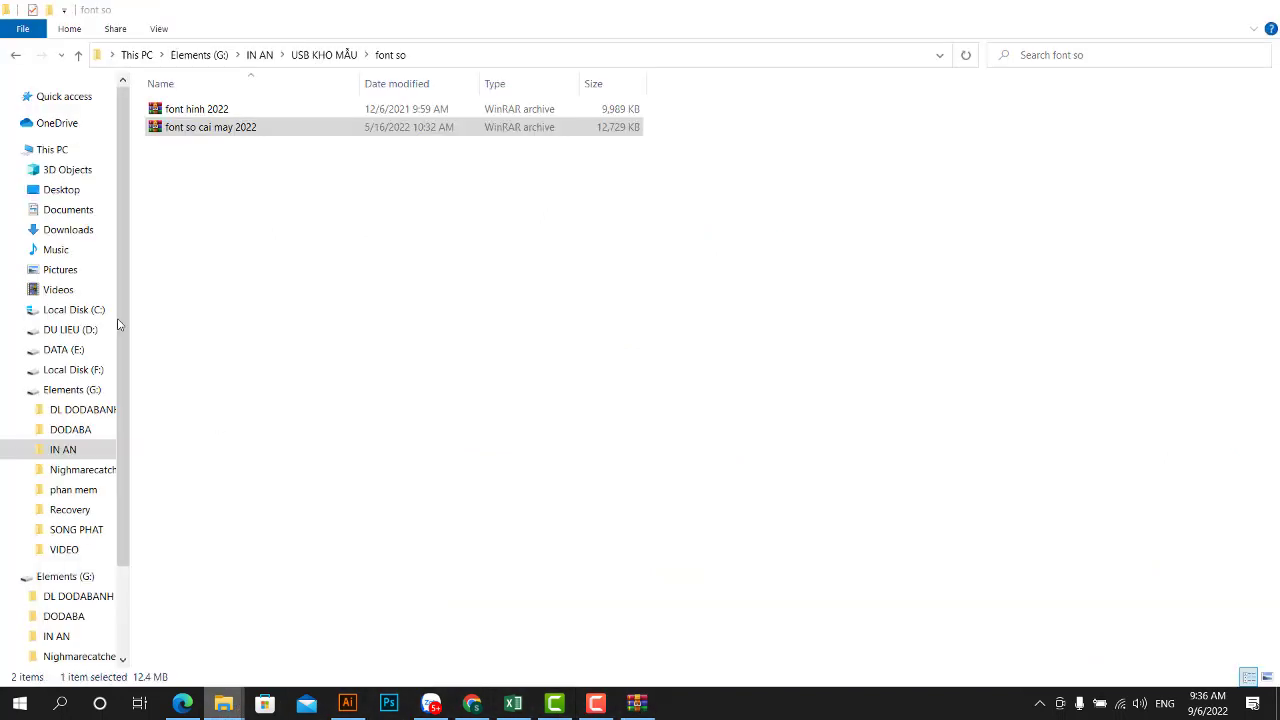
double_click(254, 130)
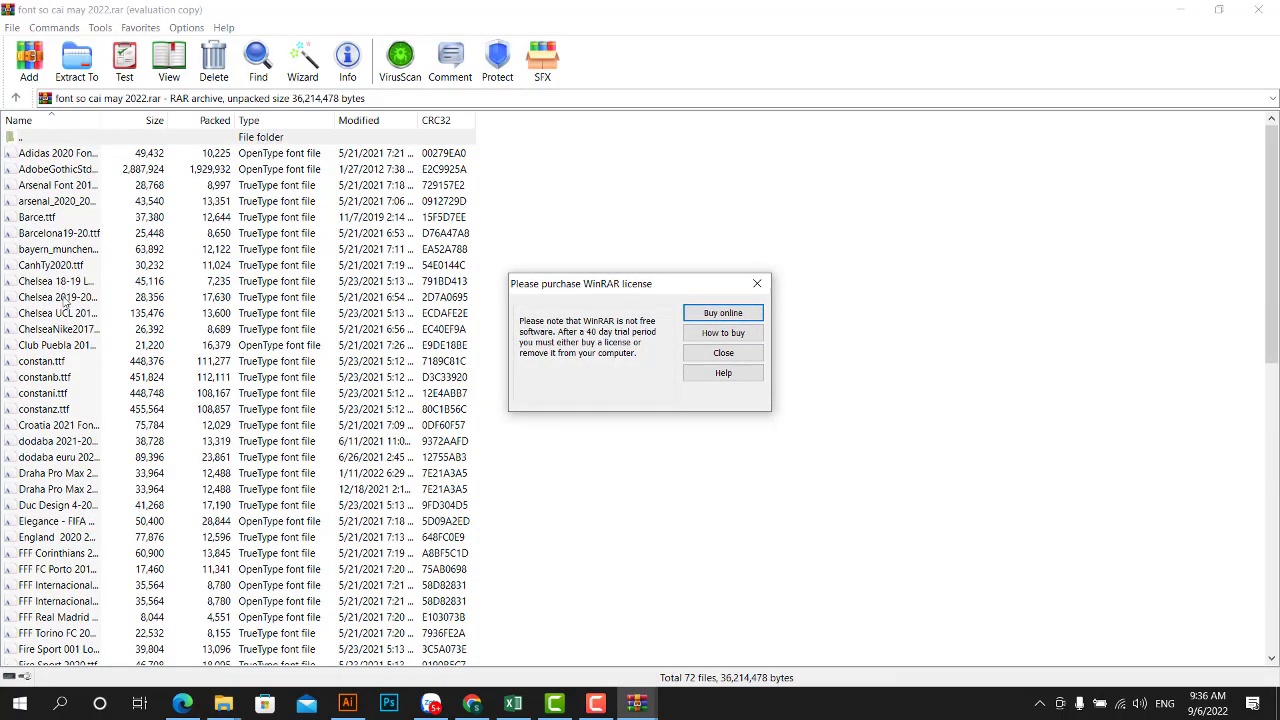
click(757, 283)
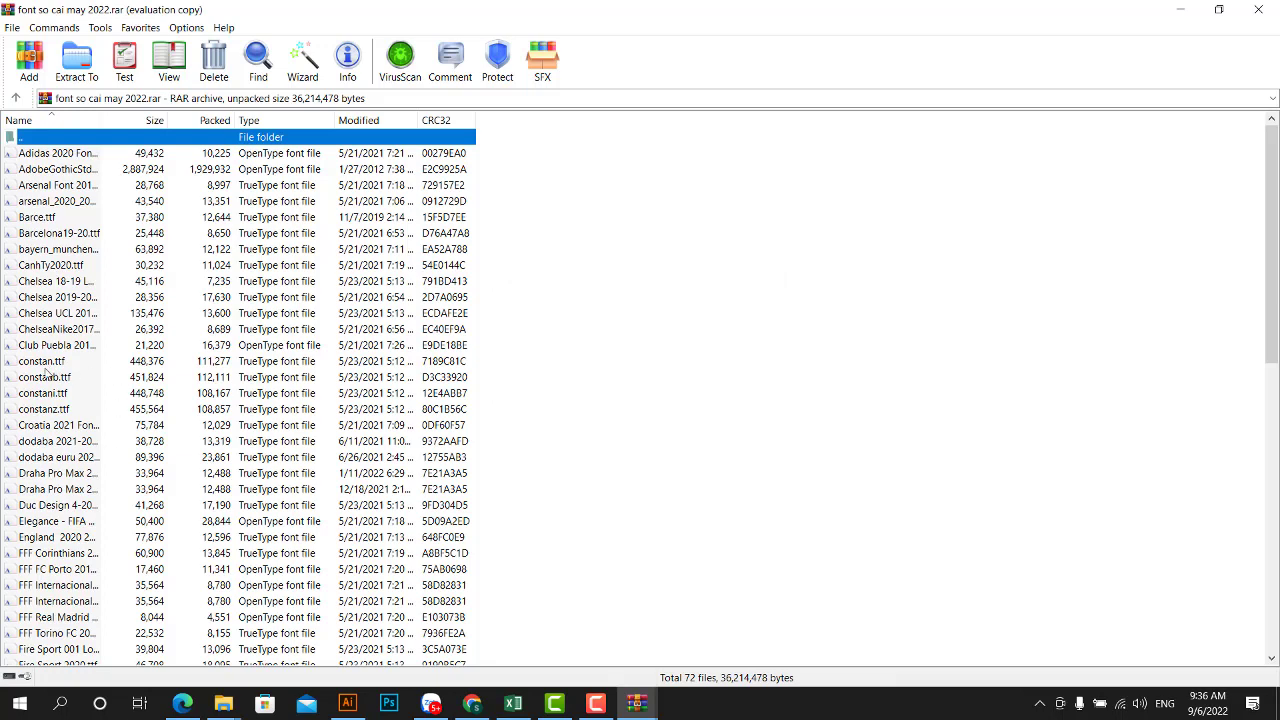
- Switch to Illustrator, add the text 12345 beside the red pennant and enlarge it to about 203.55 pt
click(347, 703)
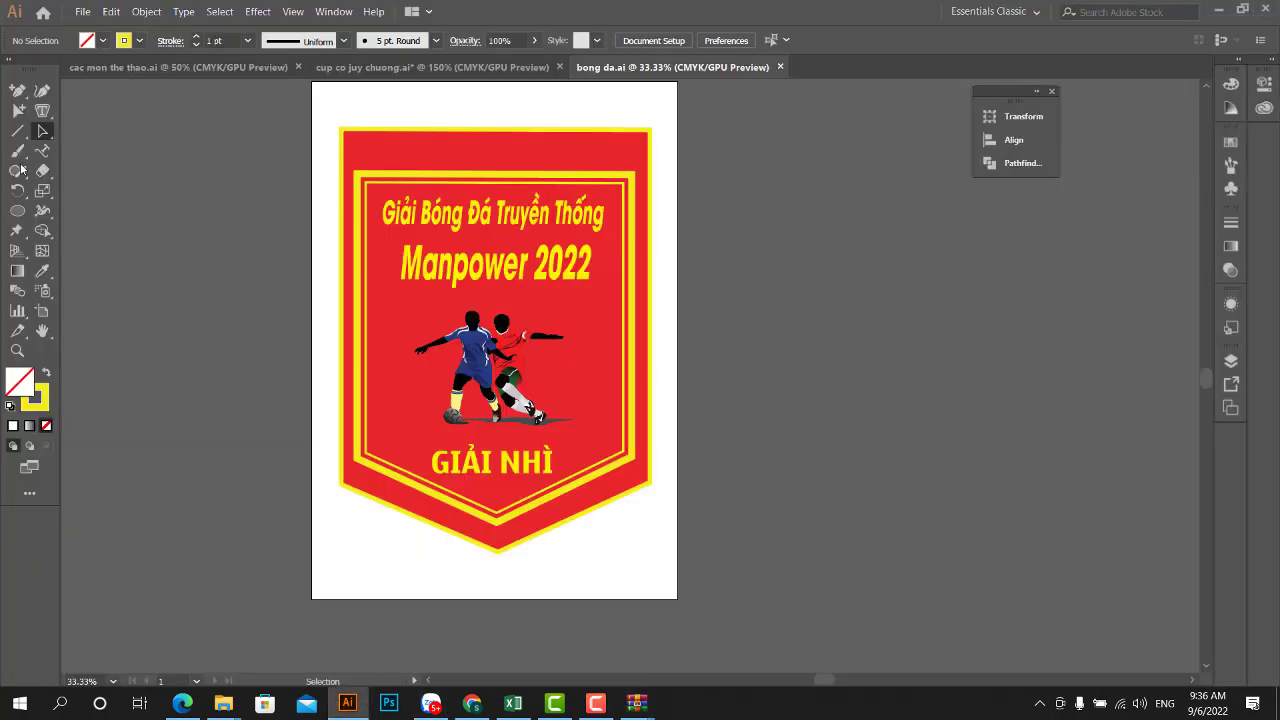
key(t)
click(748, 250)
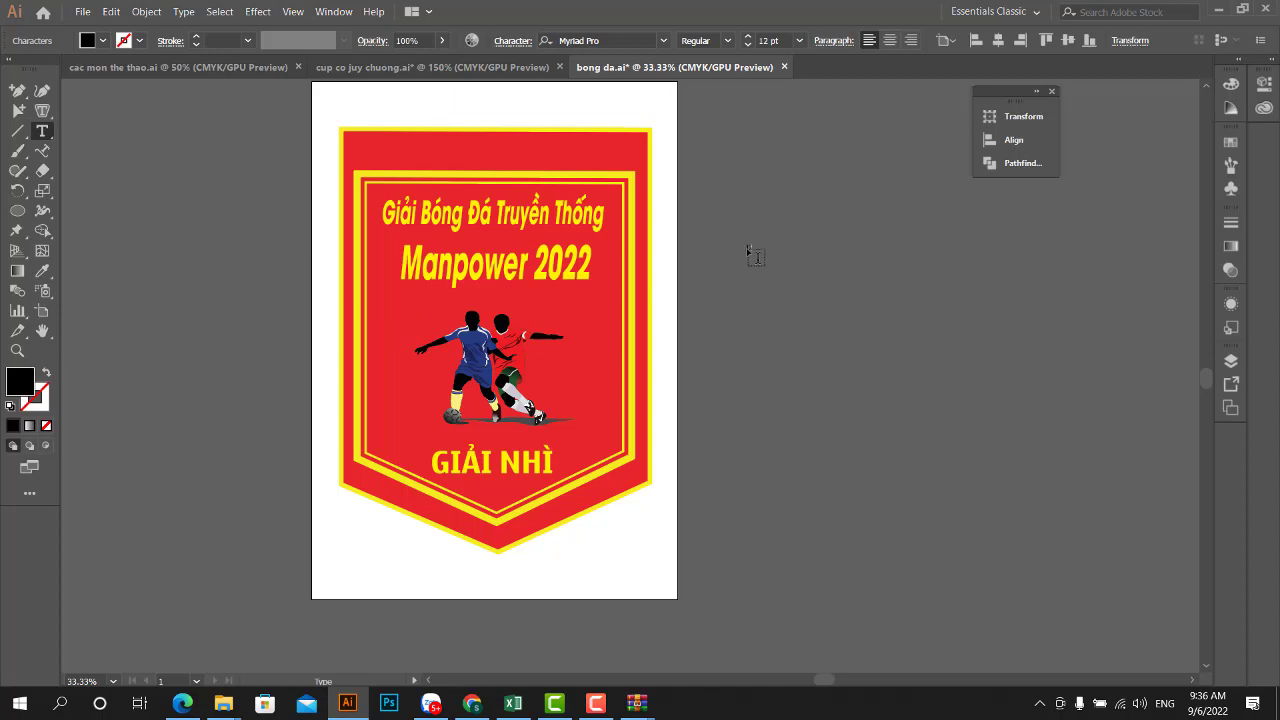
key(Escape)
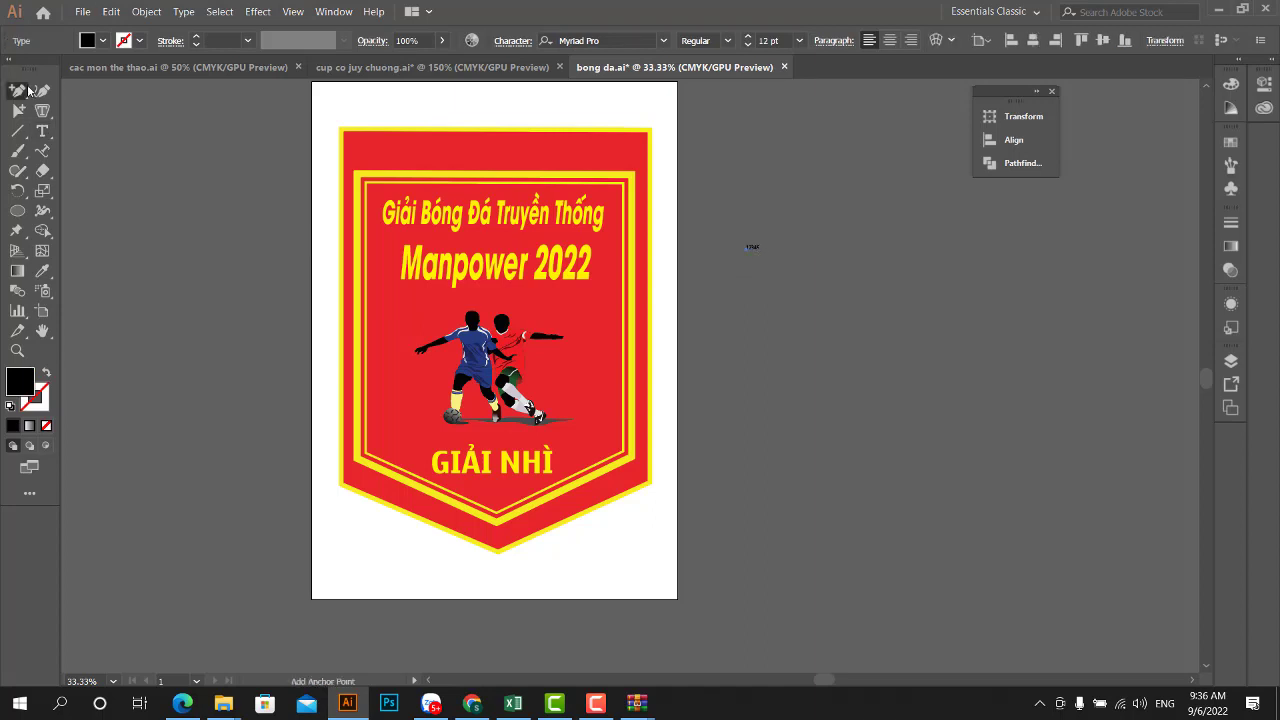
drag(772, 236, 945, 238)
key(ctrl+minus)
key(ctrl+minus)
key(ctrl+plus)
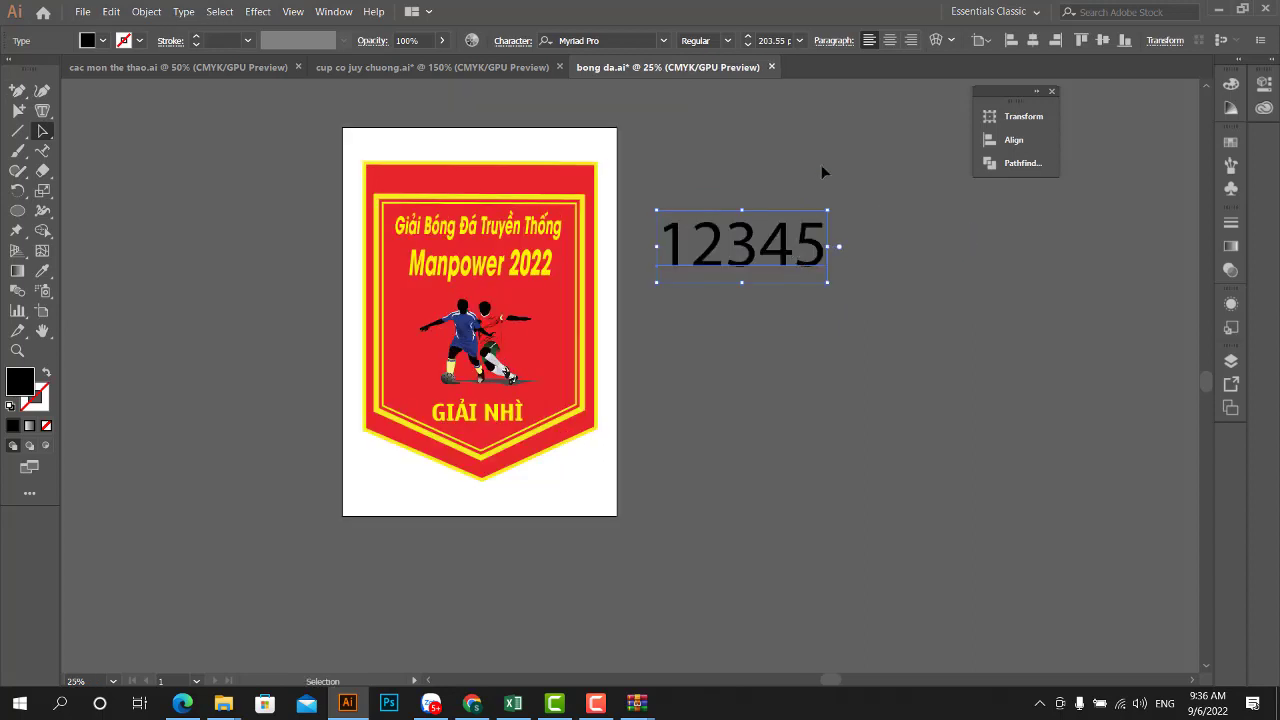
- Search the fonts for "real" and set the number text in Real Madrid 2021-22
click(625, 44)
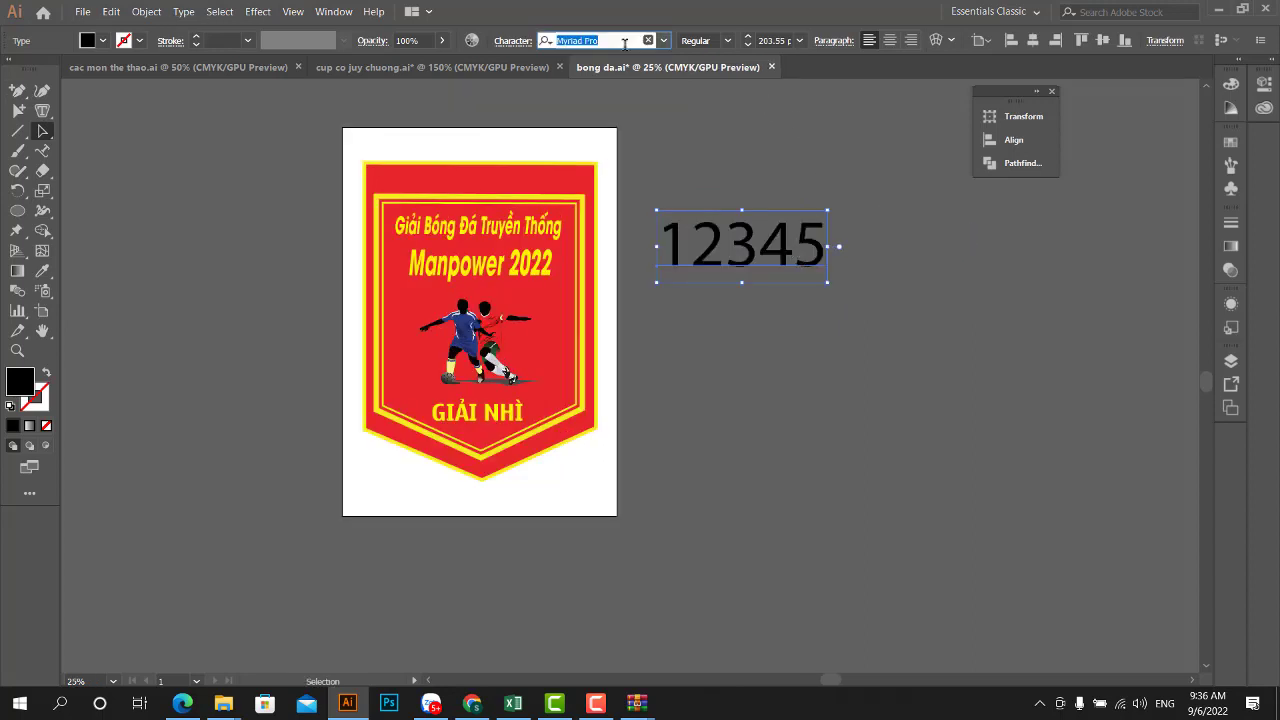
text(real)
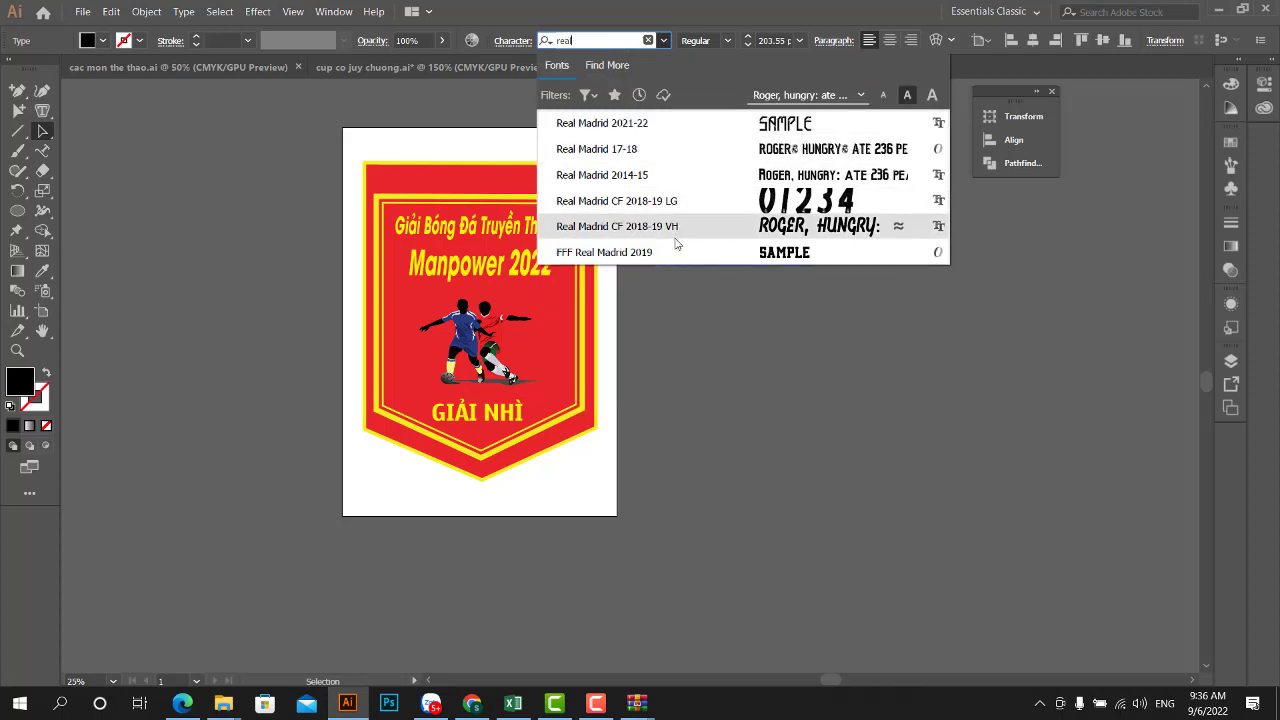
click(646, 128)
- Duplicate the 12345 text just above the original and set the copy in Real Madrid 2014-15
drag(735, 242, 735, 184)
click(600, 41)
text(real)
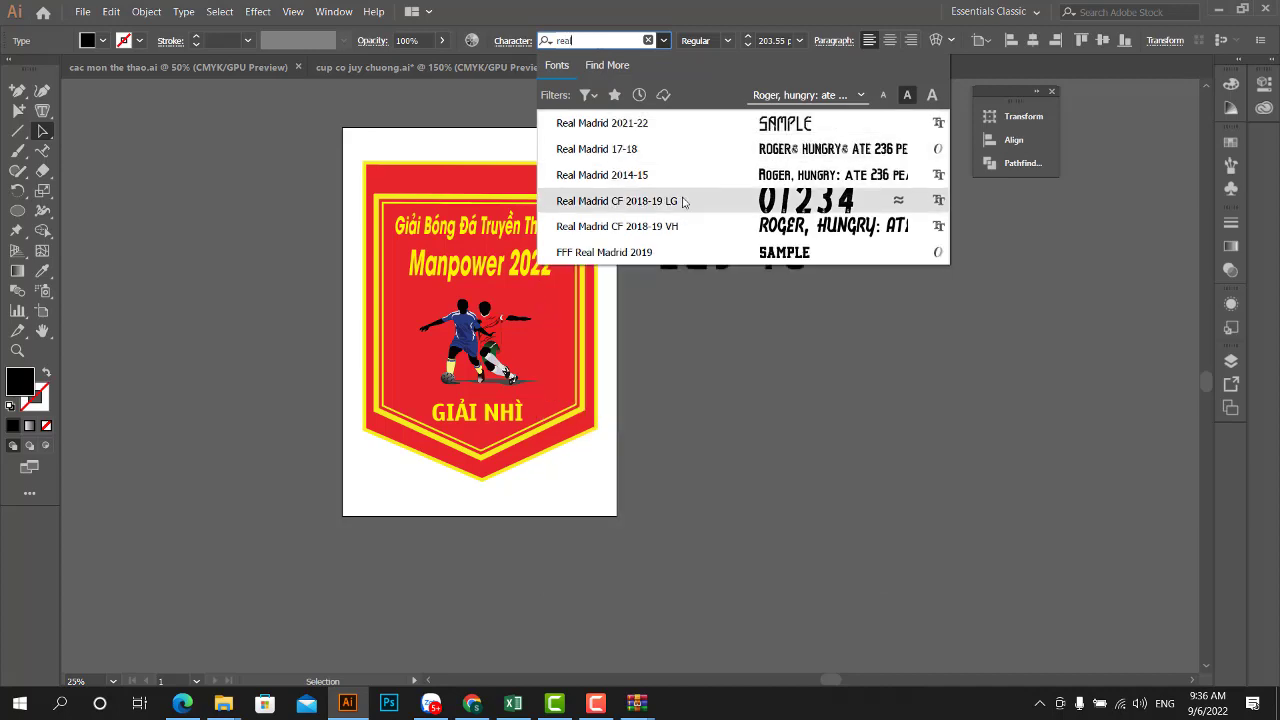
click(681, 186)
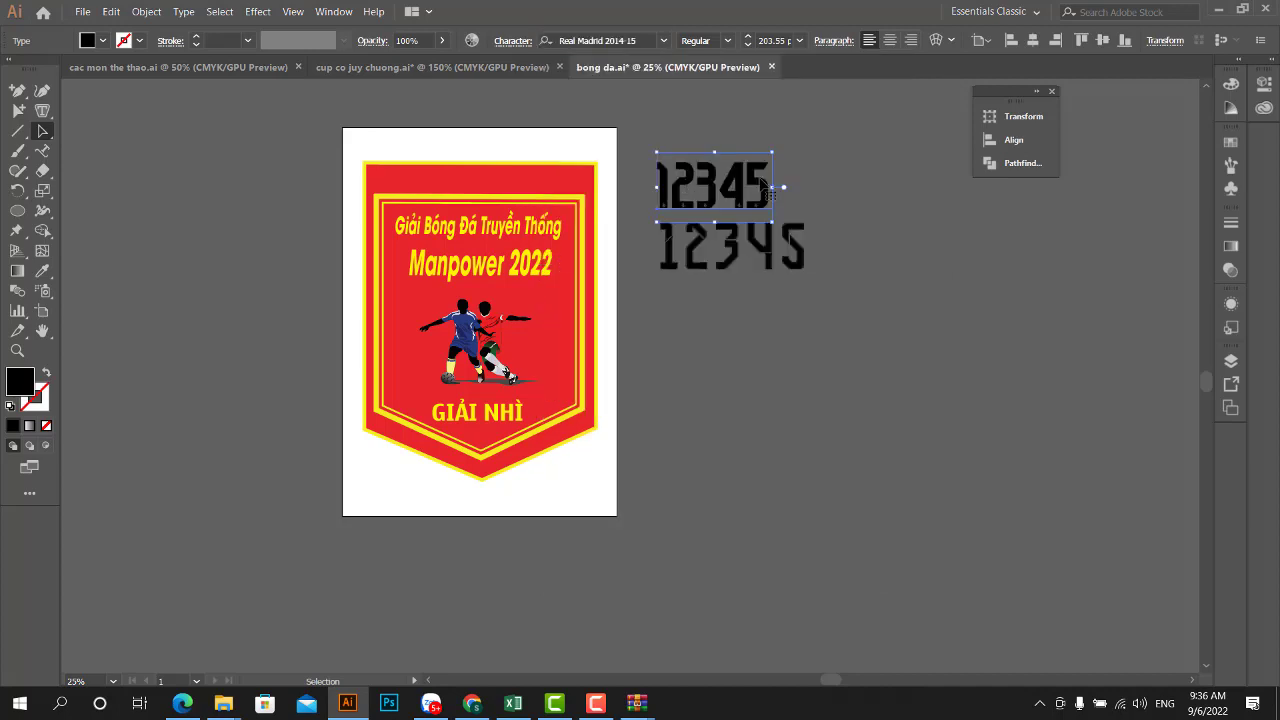
- Duplicate the upper 12345 text below the other two number lines
scroll(678, 205, up, 2)
scroll(678, 210, down, 1)
drag(678, 210, 680, 368)
- Search the fonts for "real" and preview the Real Madrid fonts on the lowest 12345 text
click(581, 41)
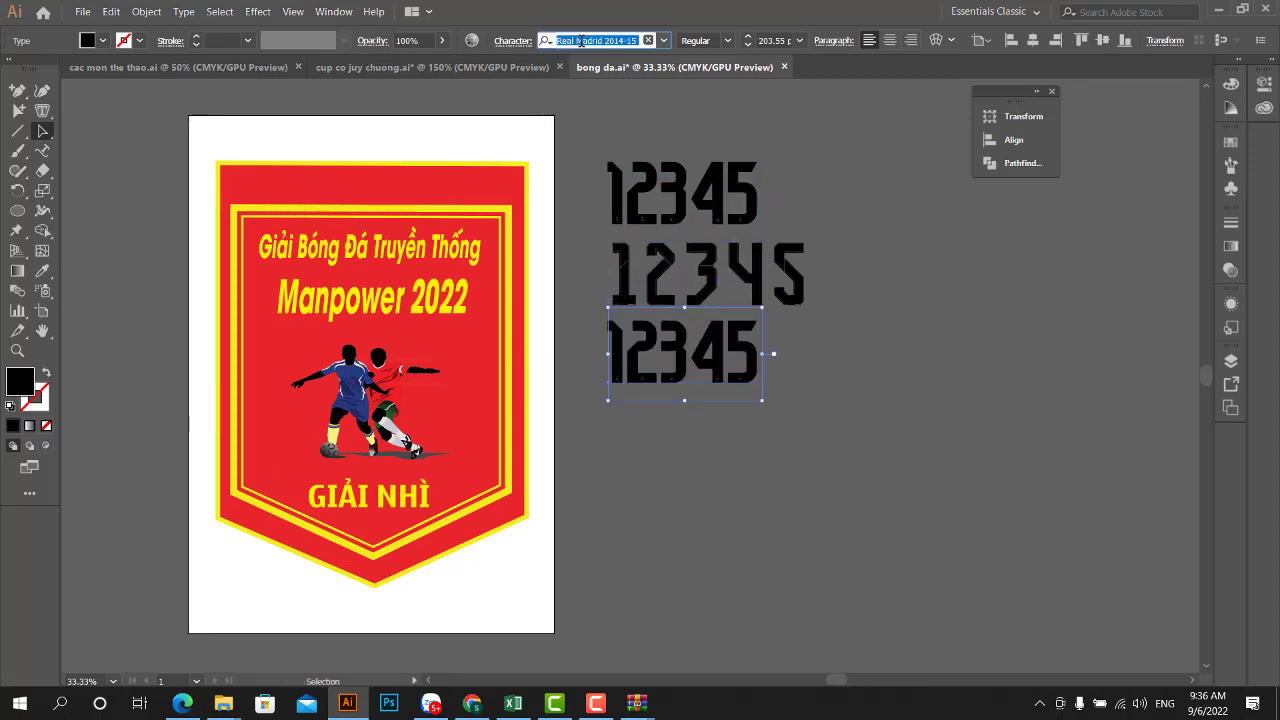
text(real)
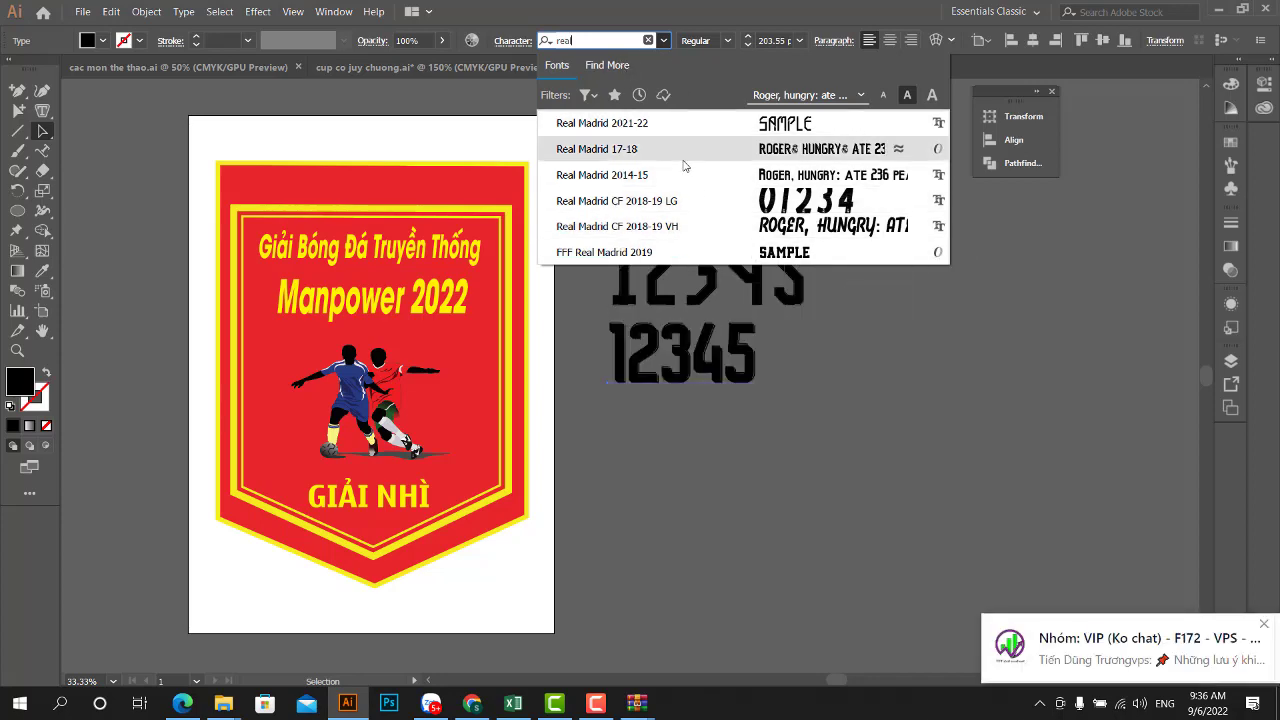
key(BackSpace)
key(BackSpace)
key(BackSpace)
key(BackSpace)
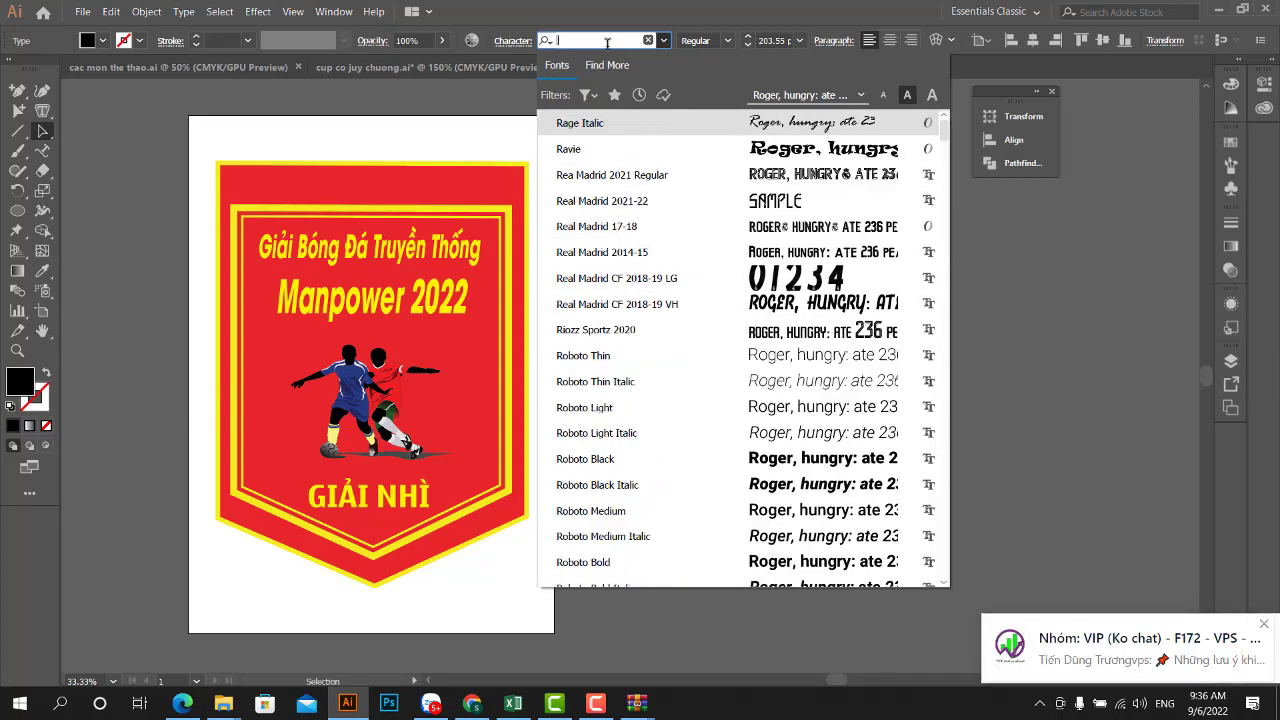
- Search the fonts for "barca", "bace" and "ba", and apply Barcelona 19-20 to the lowest 12345 text
text(barca)
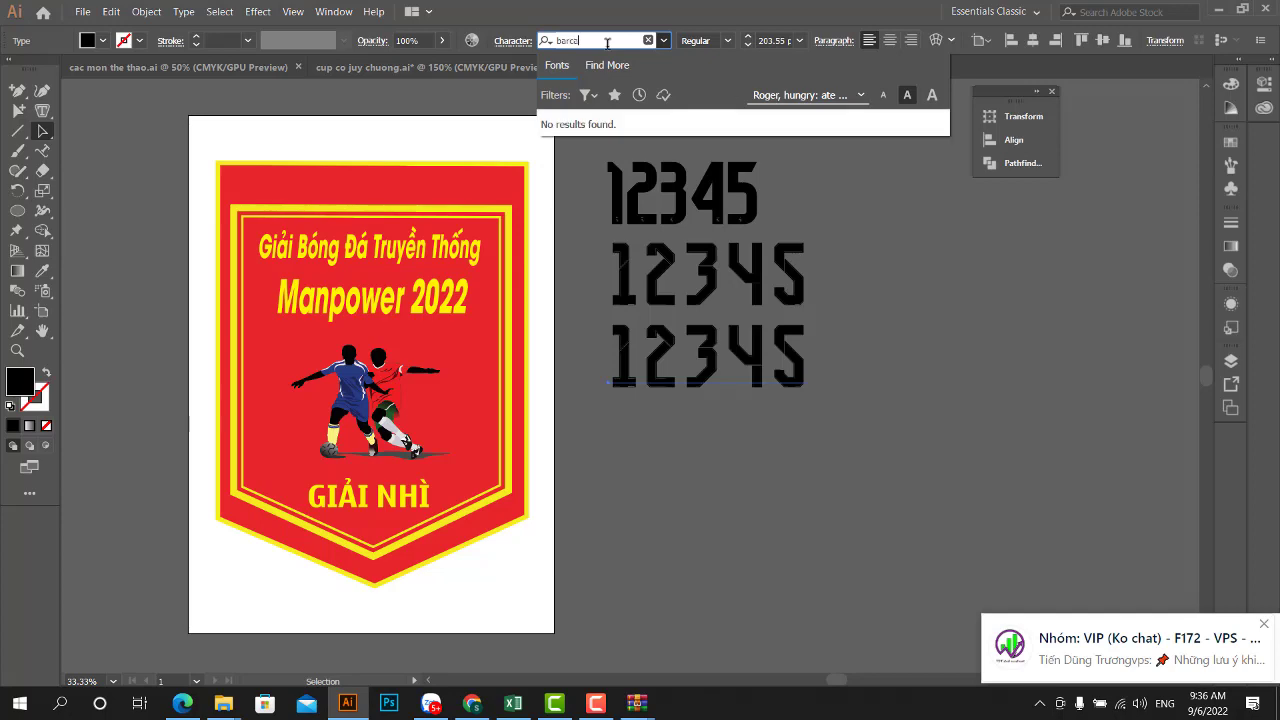
key(BackSpace)
key(BackSpace)
key(BackSpace)
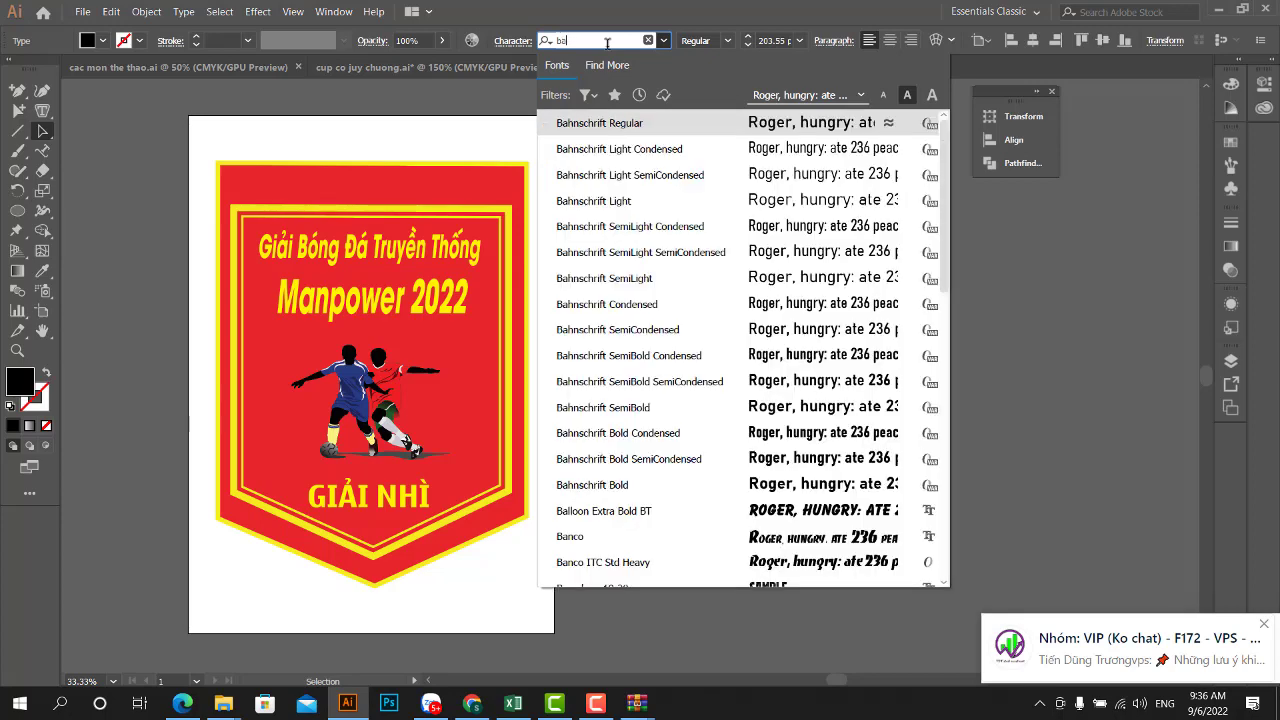
text(ce)
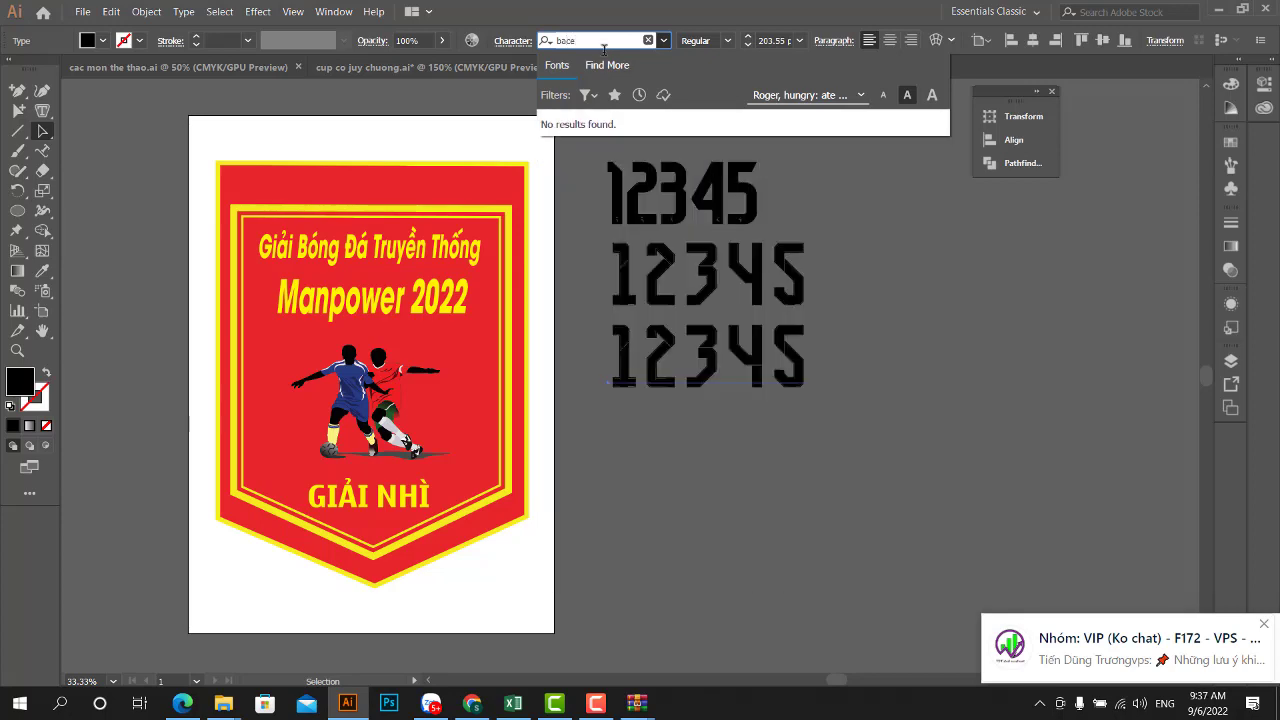
key(BackSpace)
key(BackSpace)
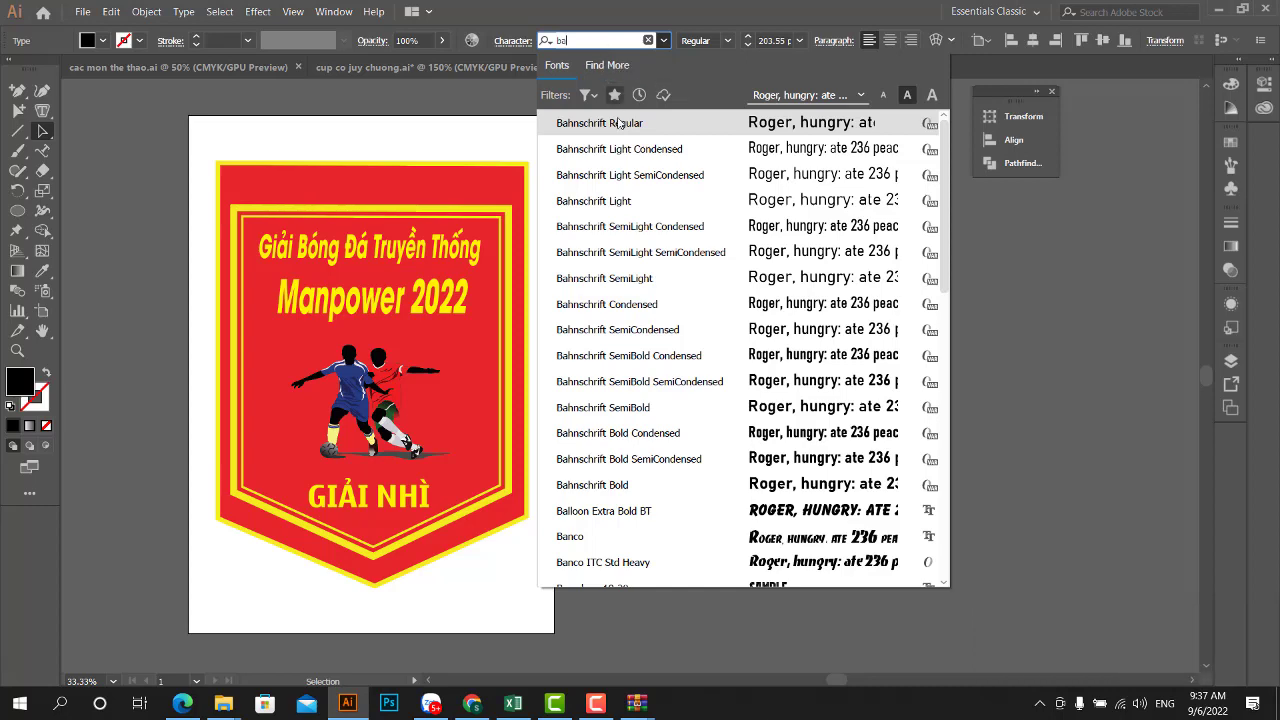
scroll(660, 468, down, 4)
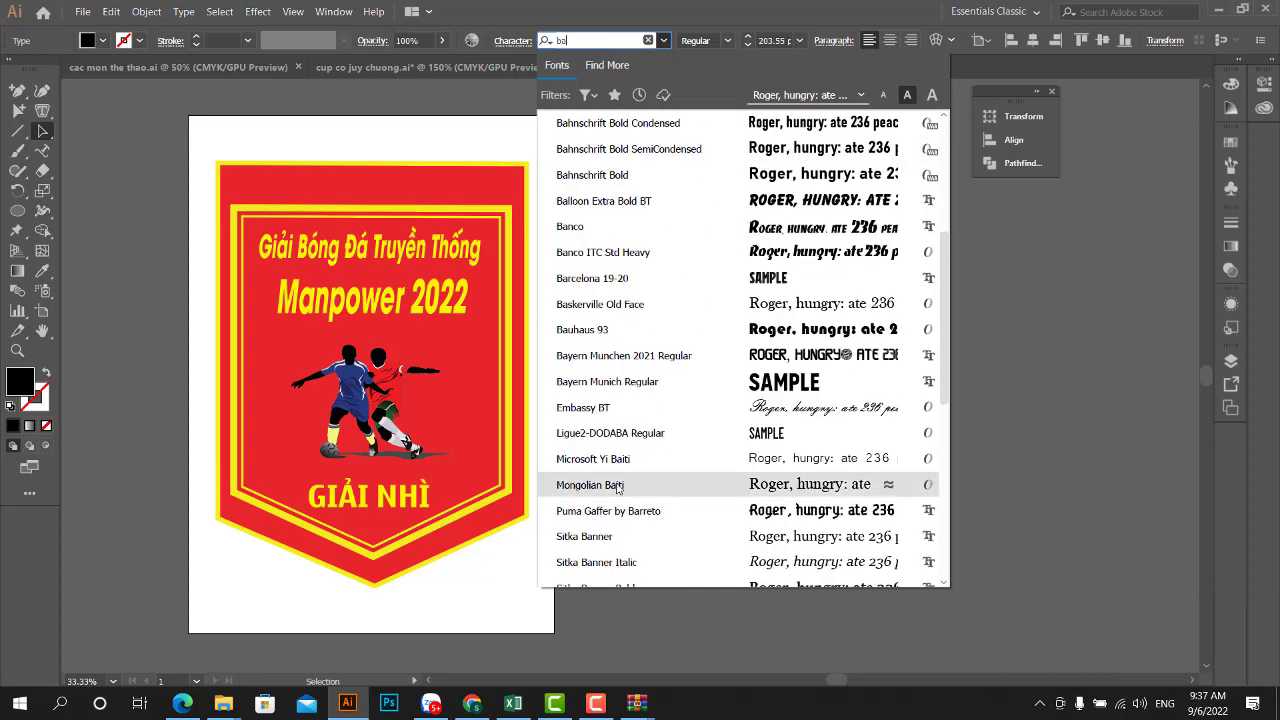
click(617, 279)
scroll(740, 365, up, 3)
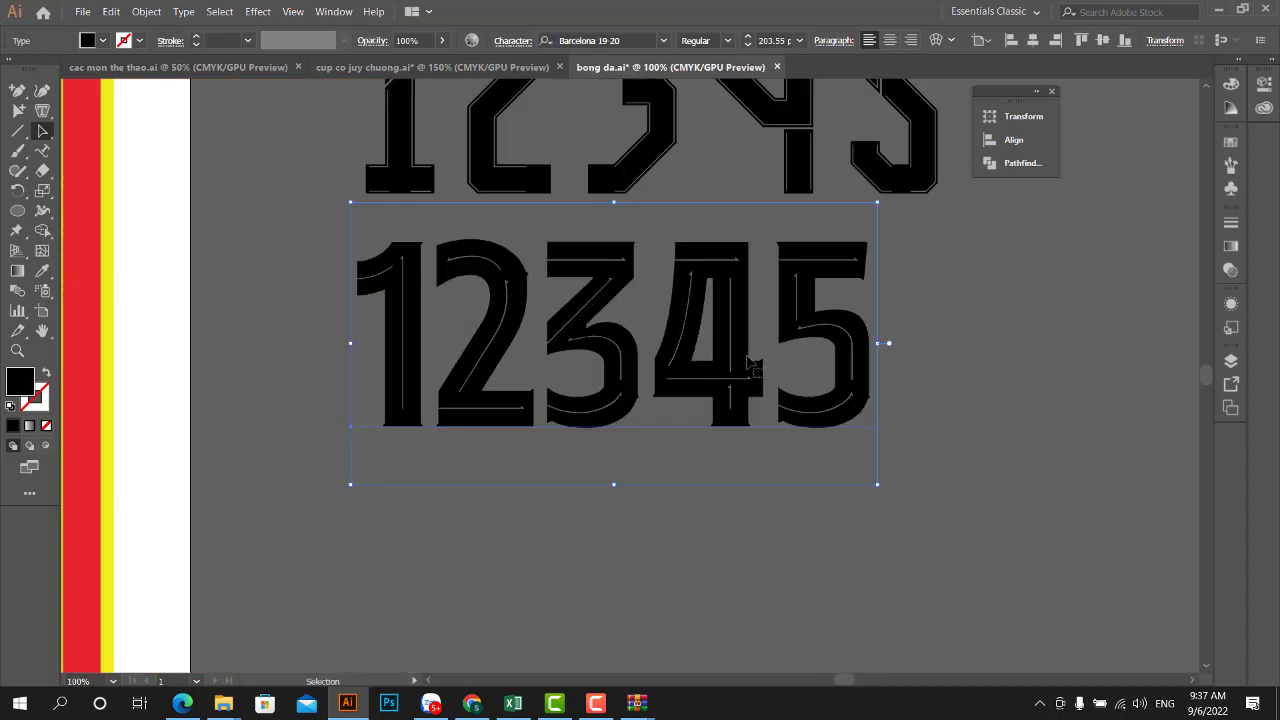
scroll(740, 365, down, 2)
- Set the lowest 12345 text in Ligue2-DODABA Regular, inspect its digits up close and deselect it
click(617, 41)
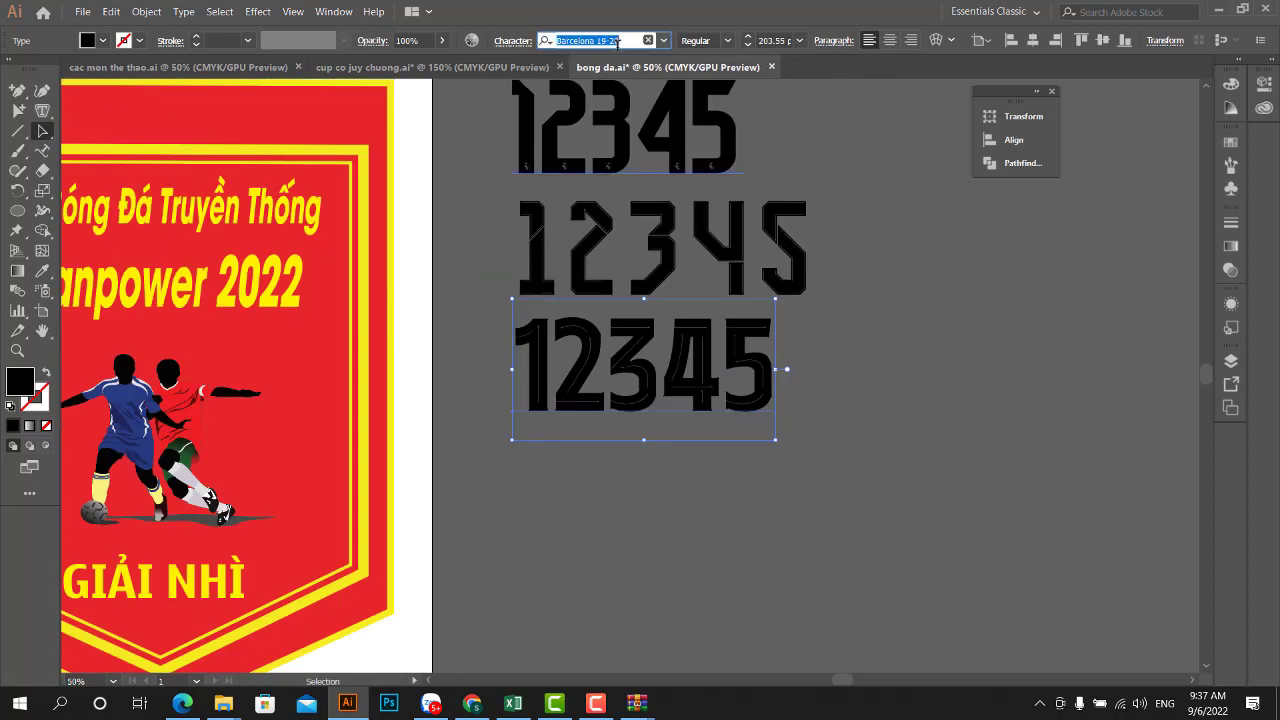
text(doda)
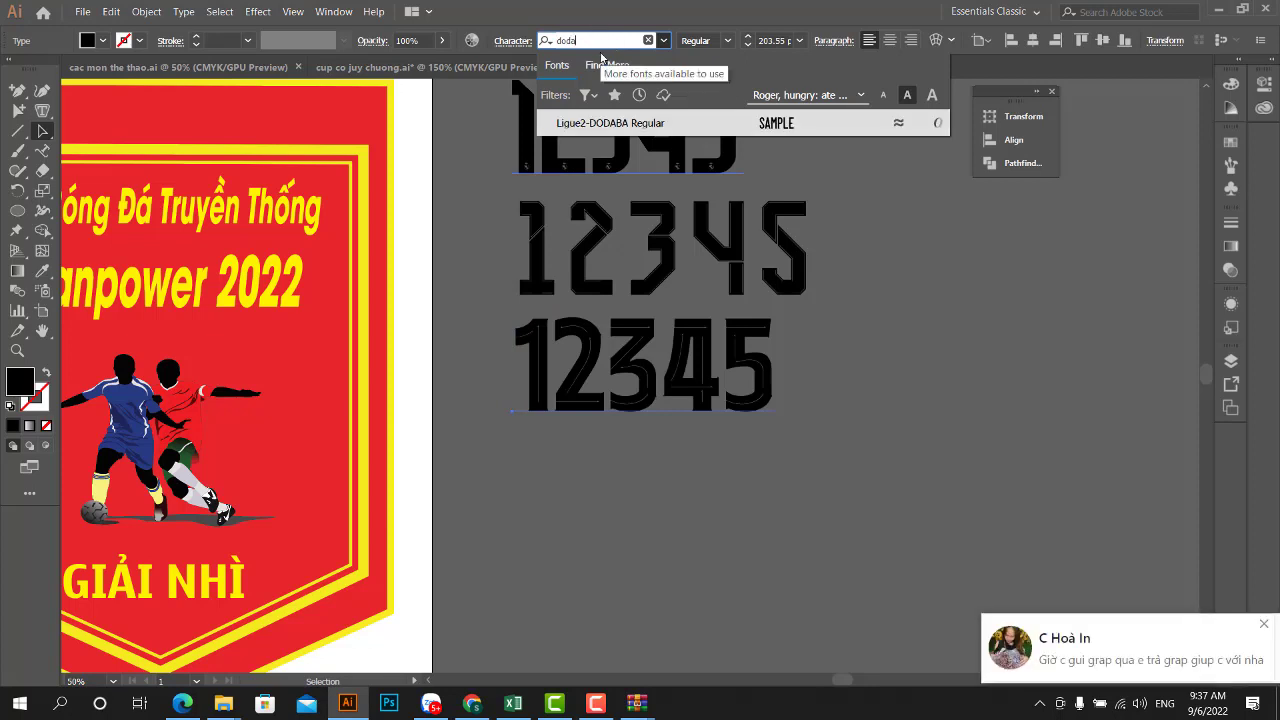
click(632, 122)
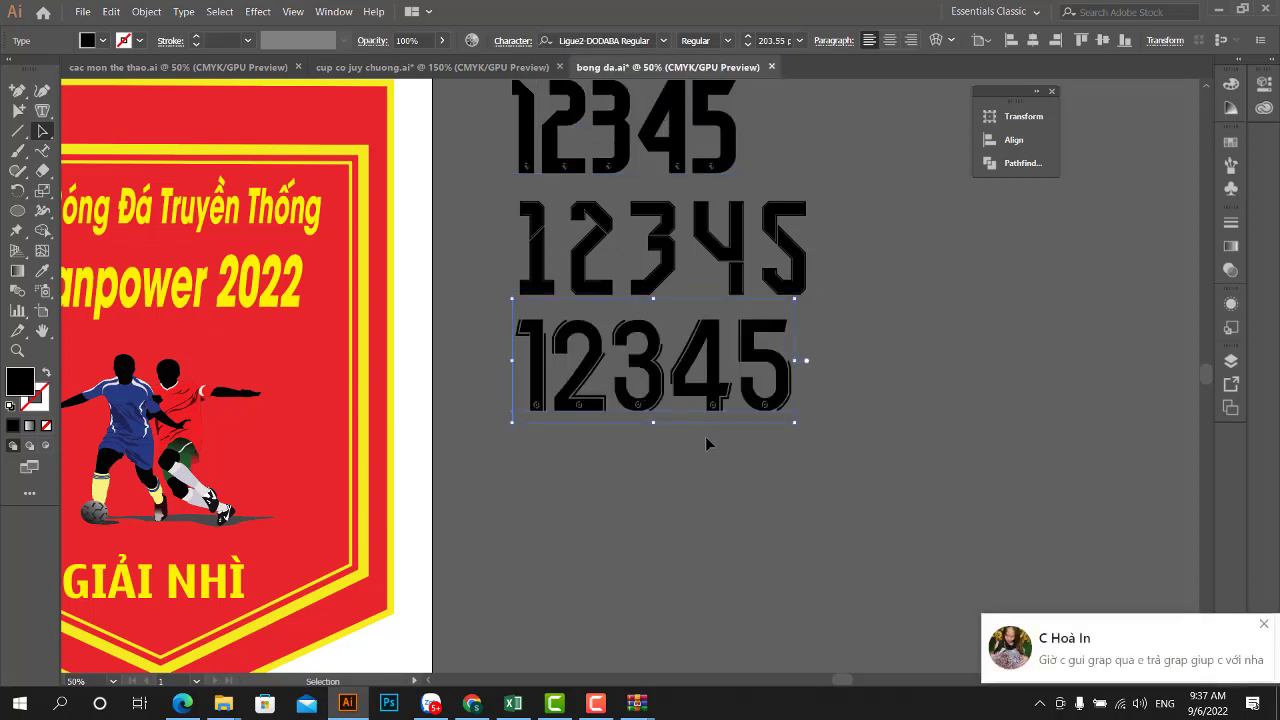
scroll(718, 388, up, 2)
scroll(603, 395, up, 1)
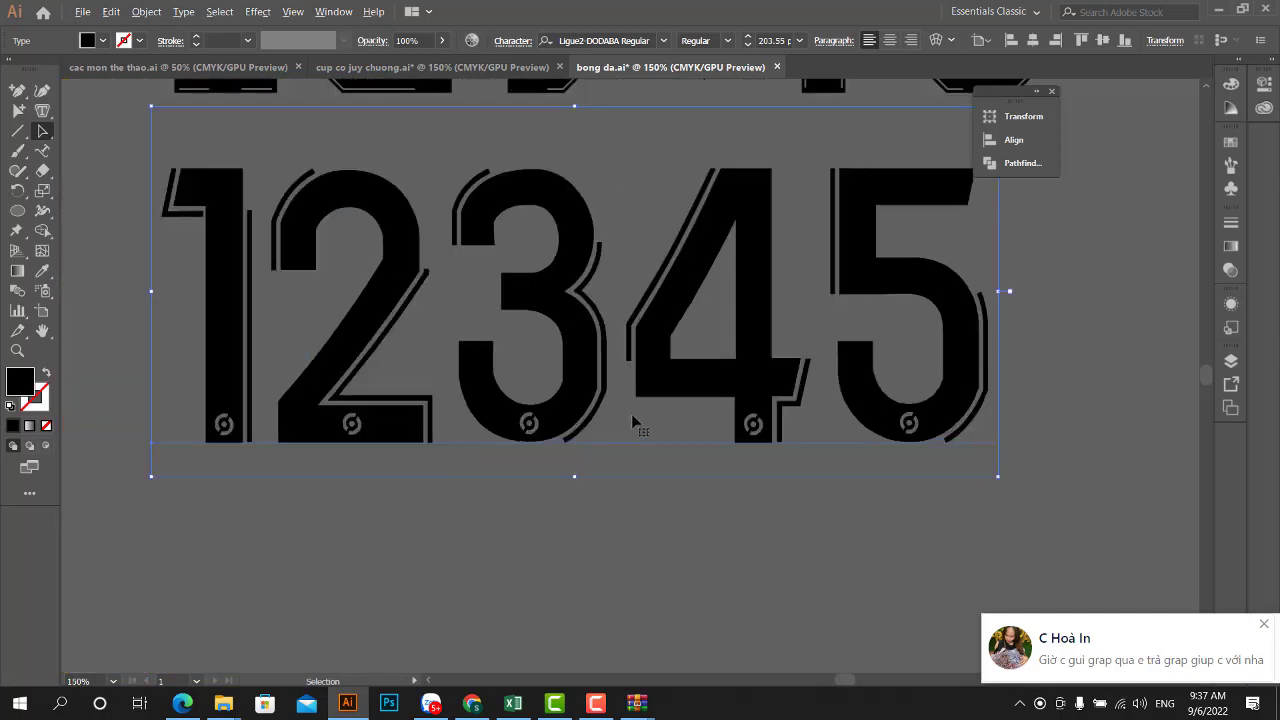
scroll(634, 423, down, 2)
click(828, 377)
scroll(477, 449, down, 3)
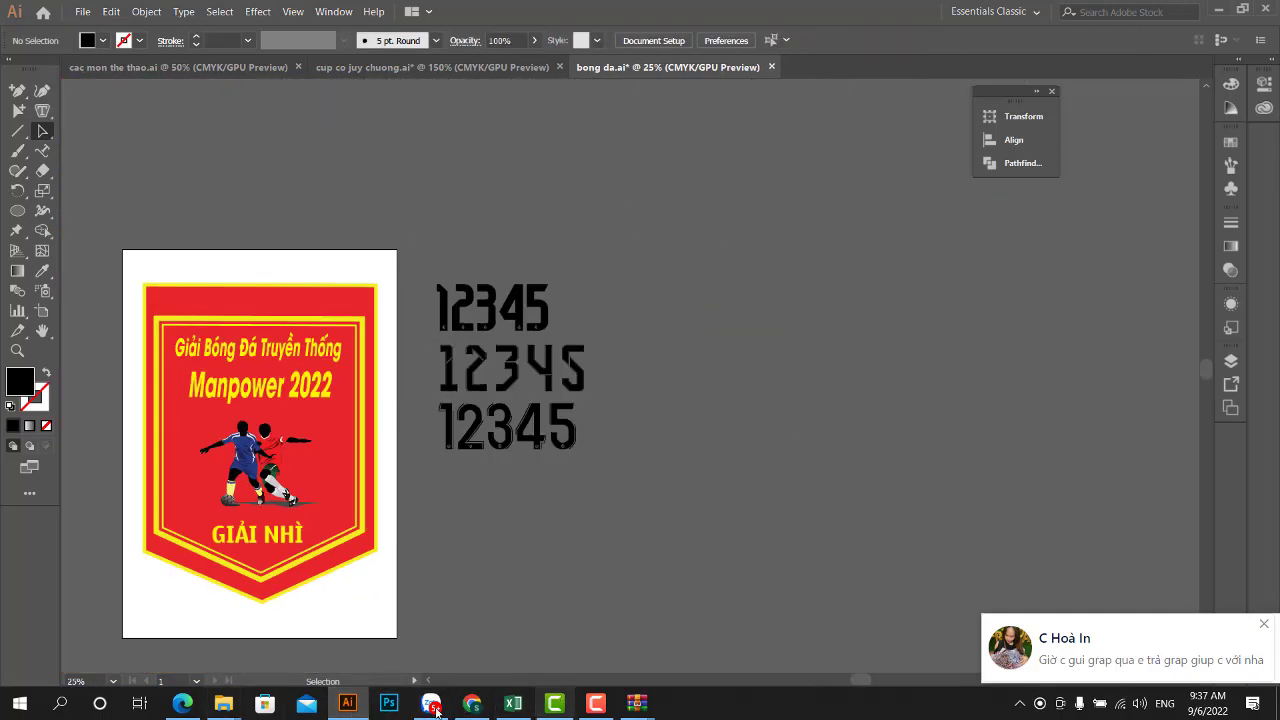
- Switch to the font so window in File Explorer and open the font chu folder in USB KHO MẪU
mouse_move(229, 709)
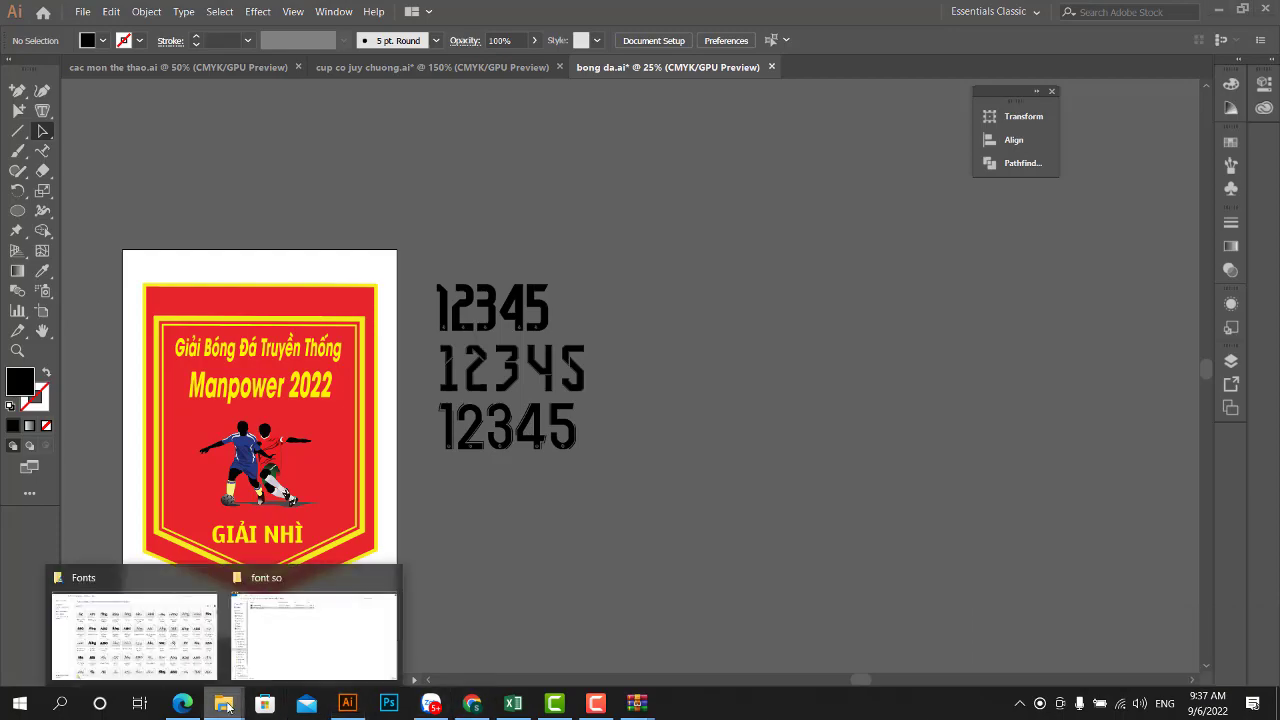
click(281, 655)
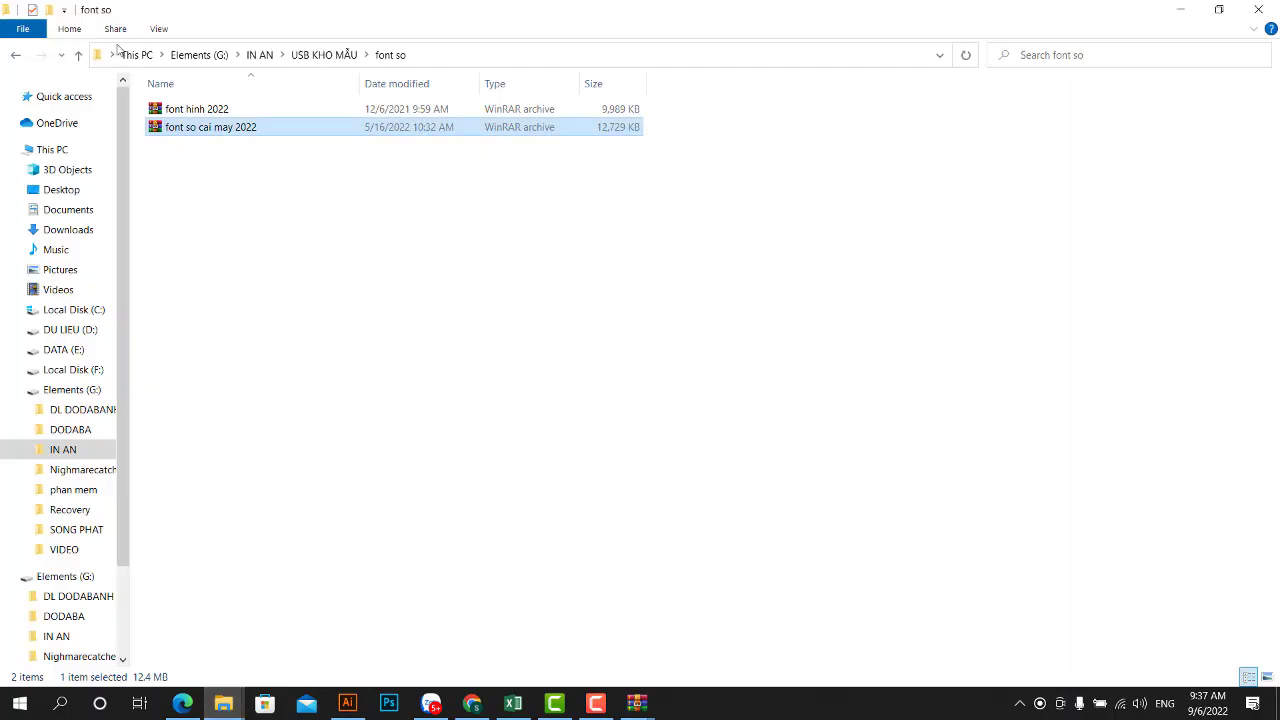
click(324, 55)
double_click(201, 128)
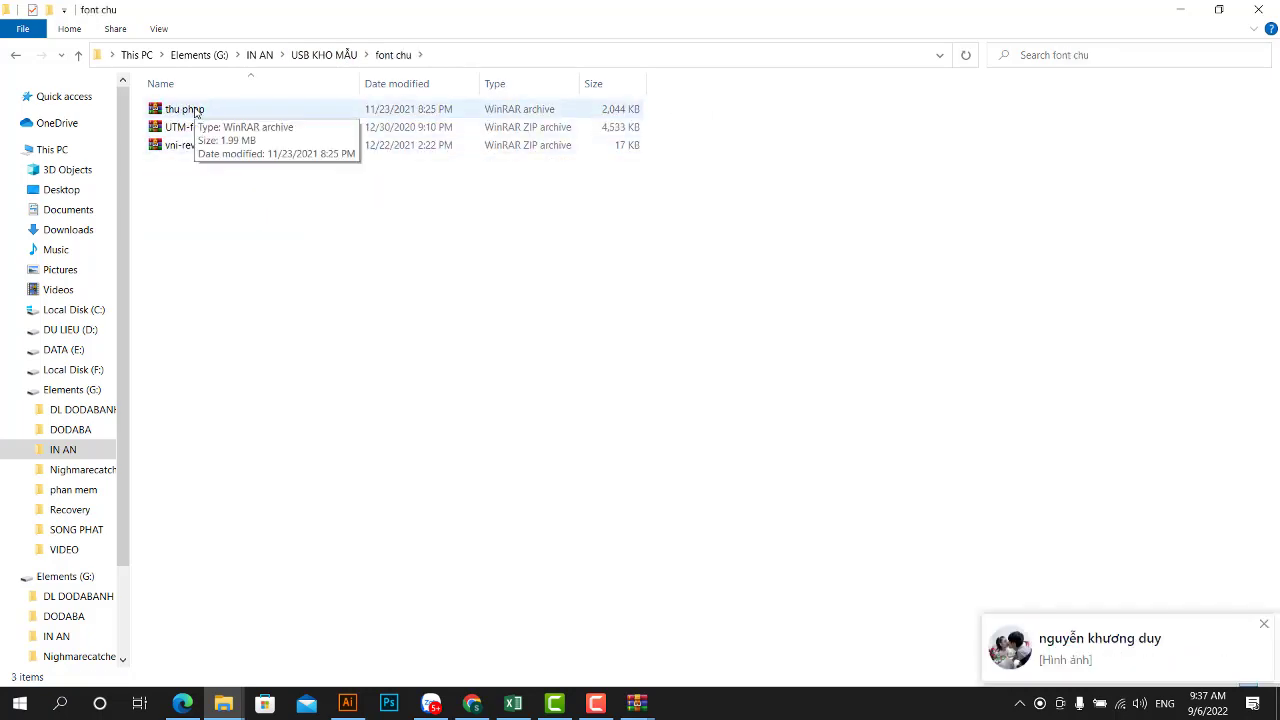
- Open the thu phap archive, look through its font list, select all the font files and copy them
click(196, 113)
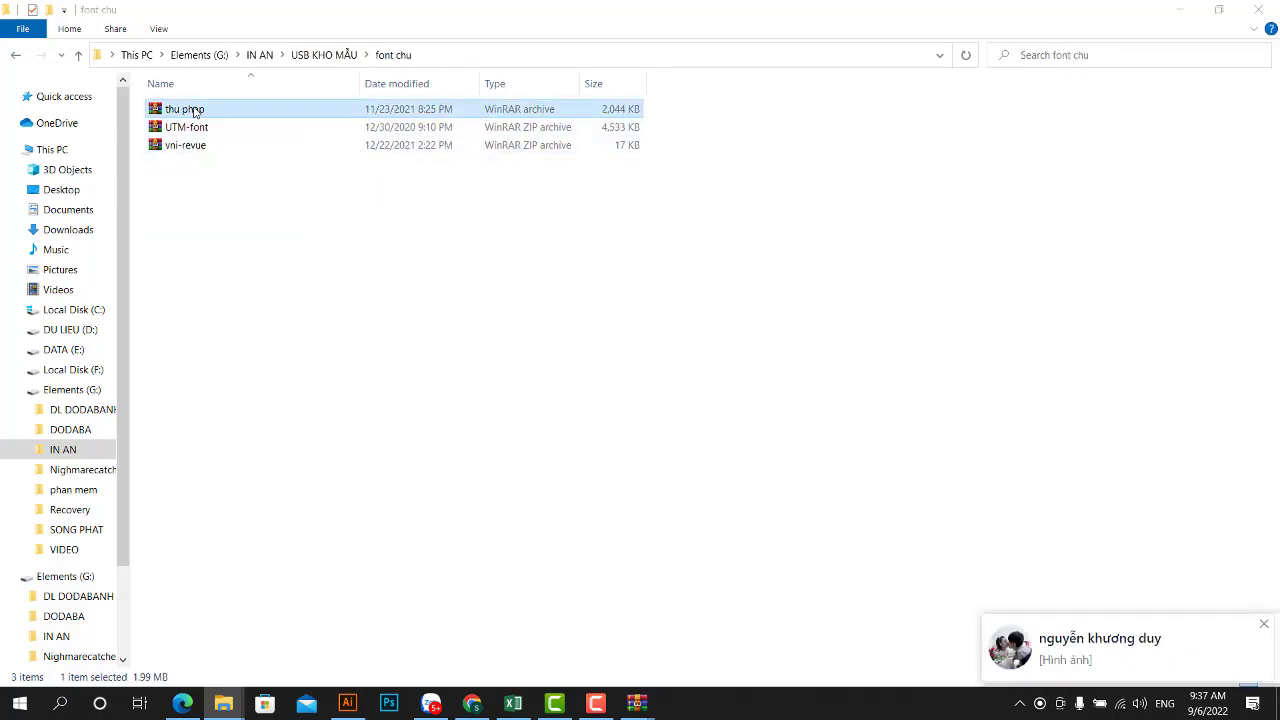
double_click(196, 113)
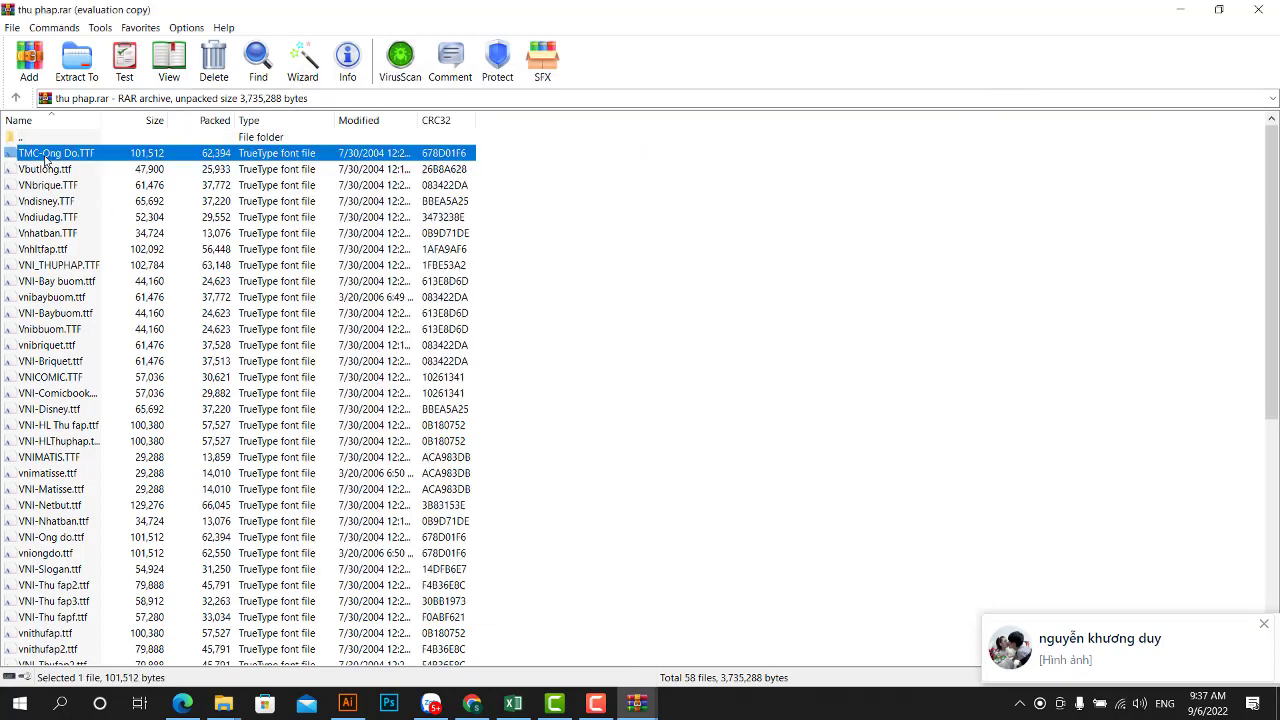
scroll(75, 650, down, 9)
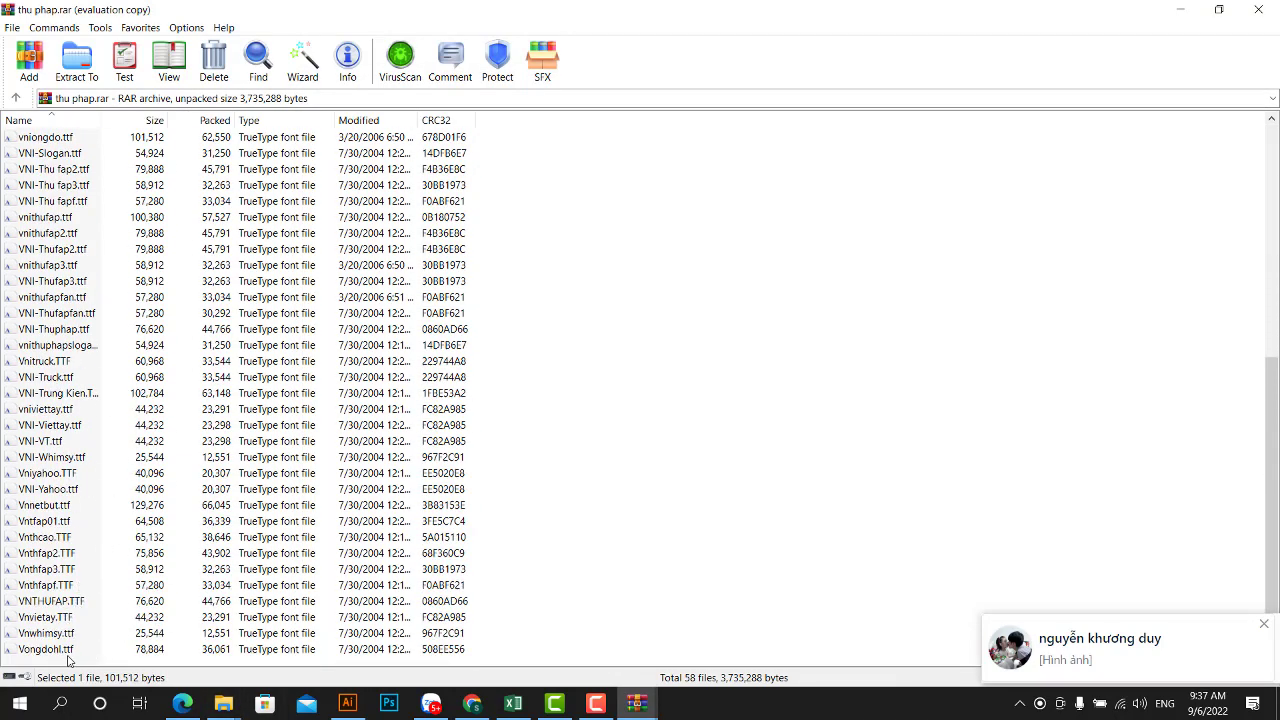
key(ctrl+a)
drag(77, 622, 47, 259)
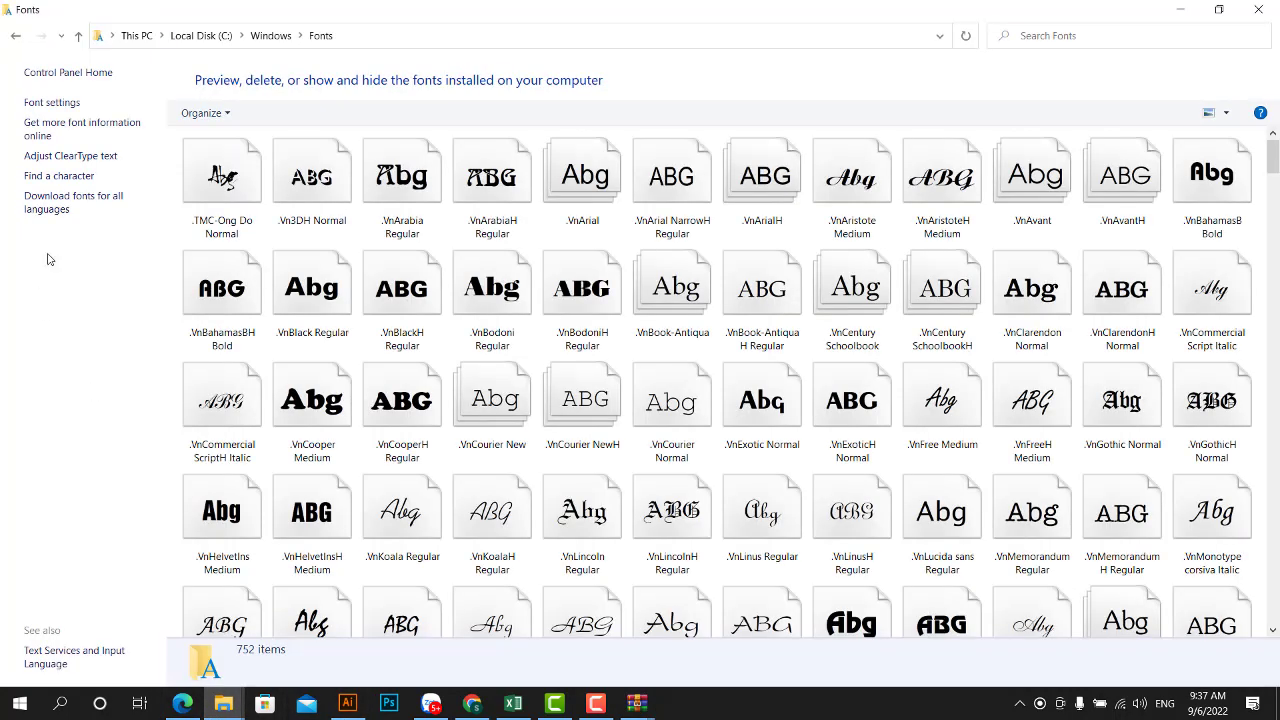
- Return to Local Disk (C:) and reopen the Windows\Fonts folder
drag(165, 694, 204, 42)
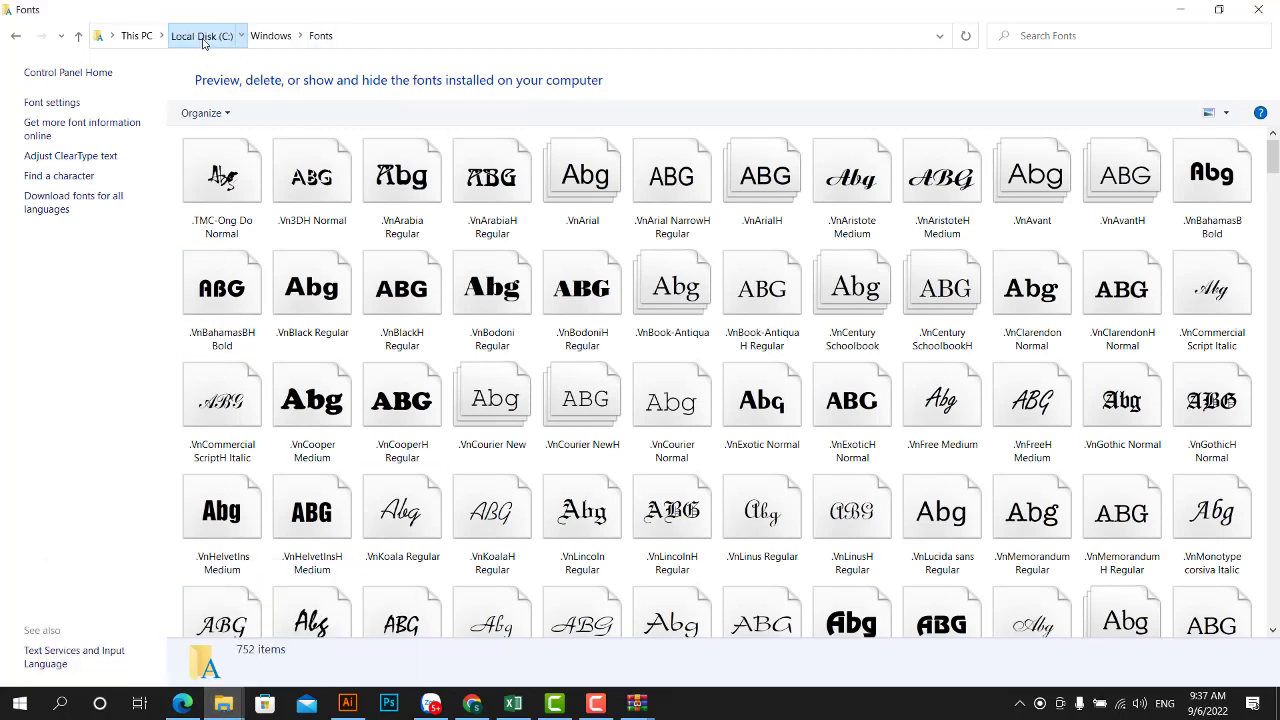
click(206, 42)
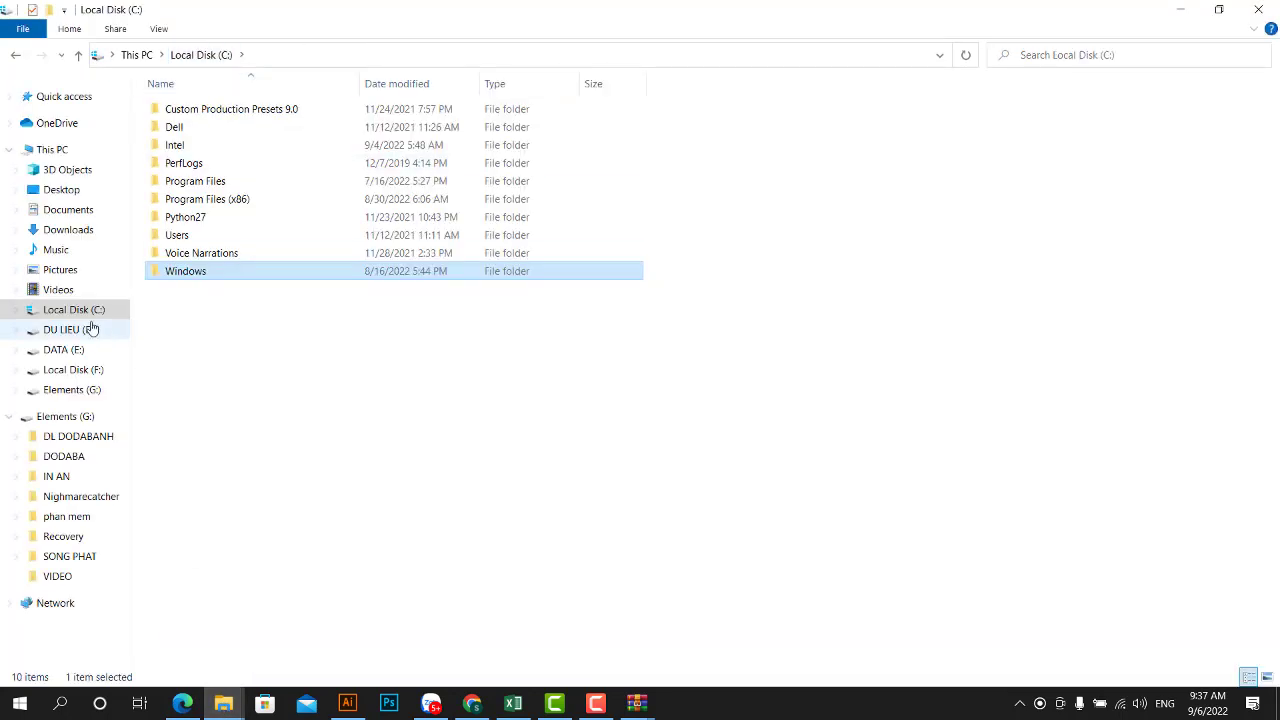
double_click(205, 272)
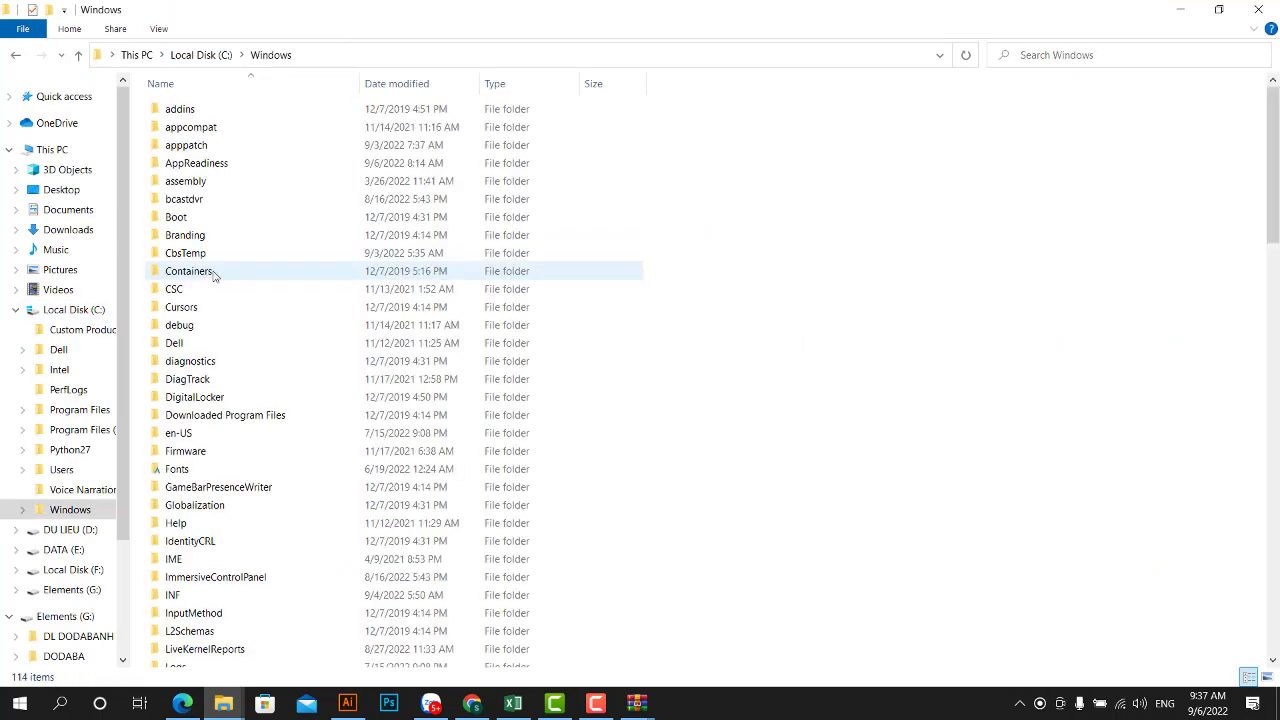
double_click(228, 470)
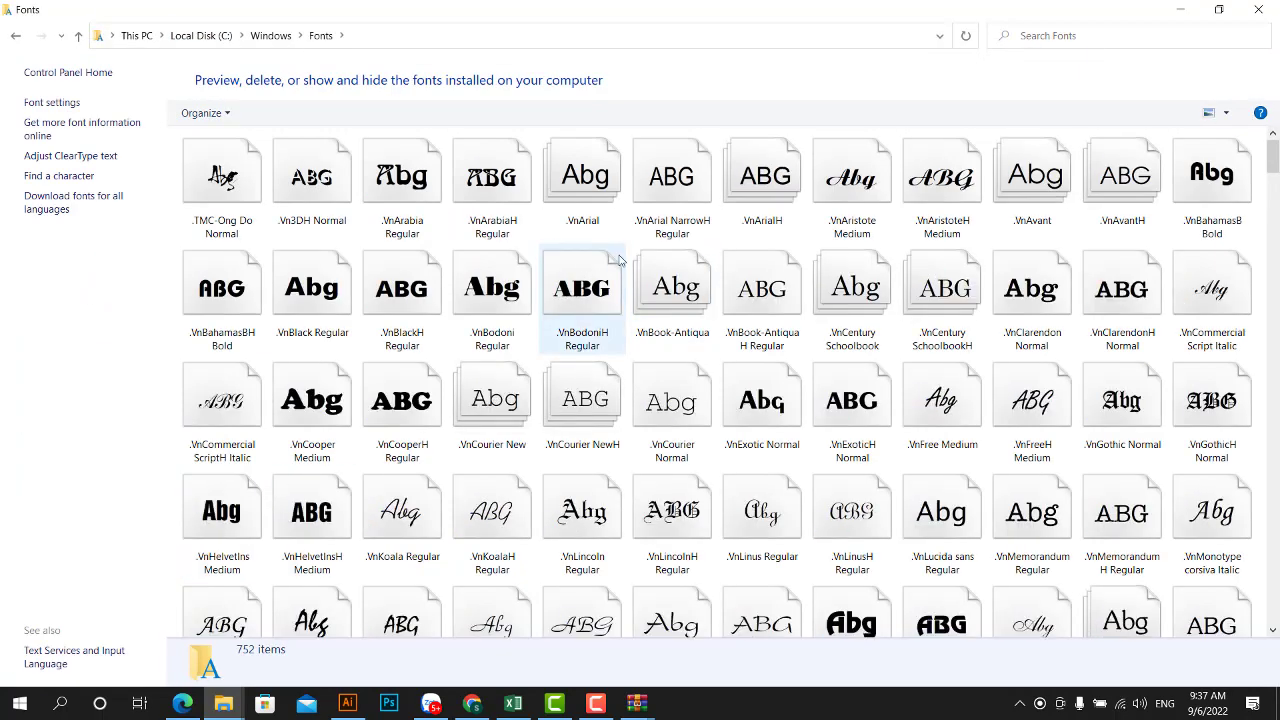
- Paste the copied thu phap fonts into Windows\Fonts, choose replacement for all already installed ones, and stop the installation partway
key(ctrl+v)
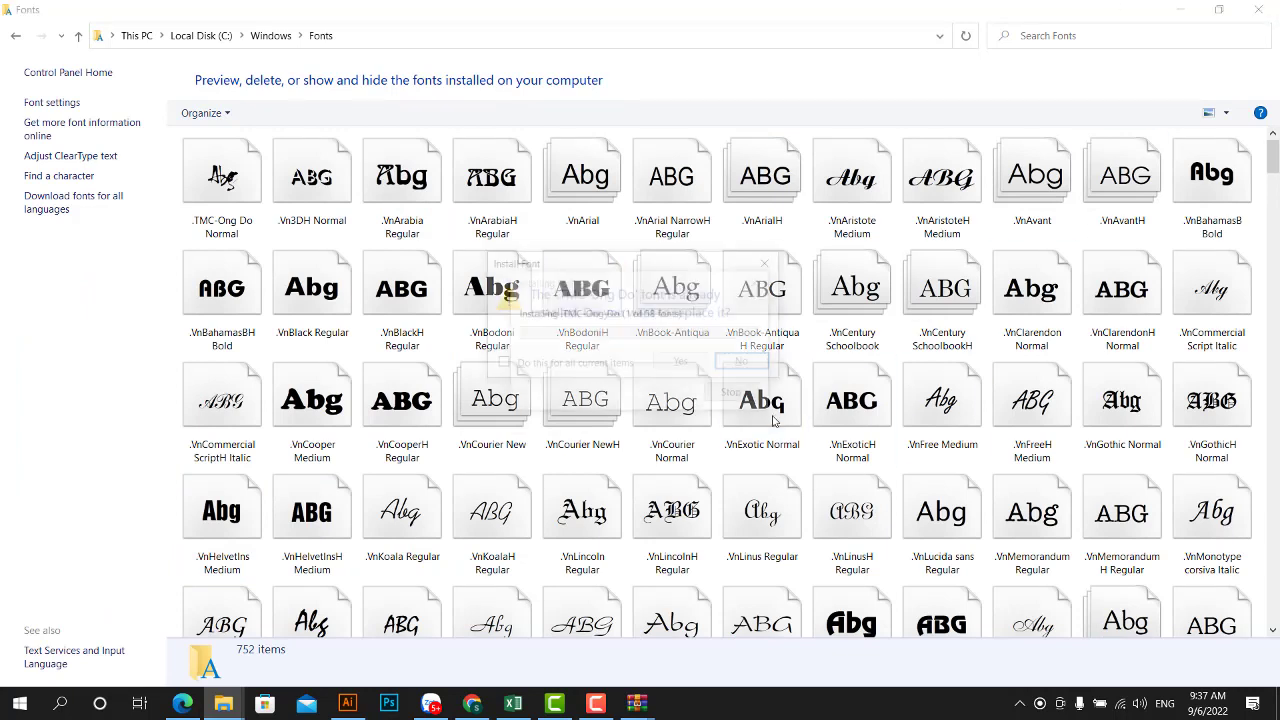
click(737, 365)
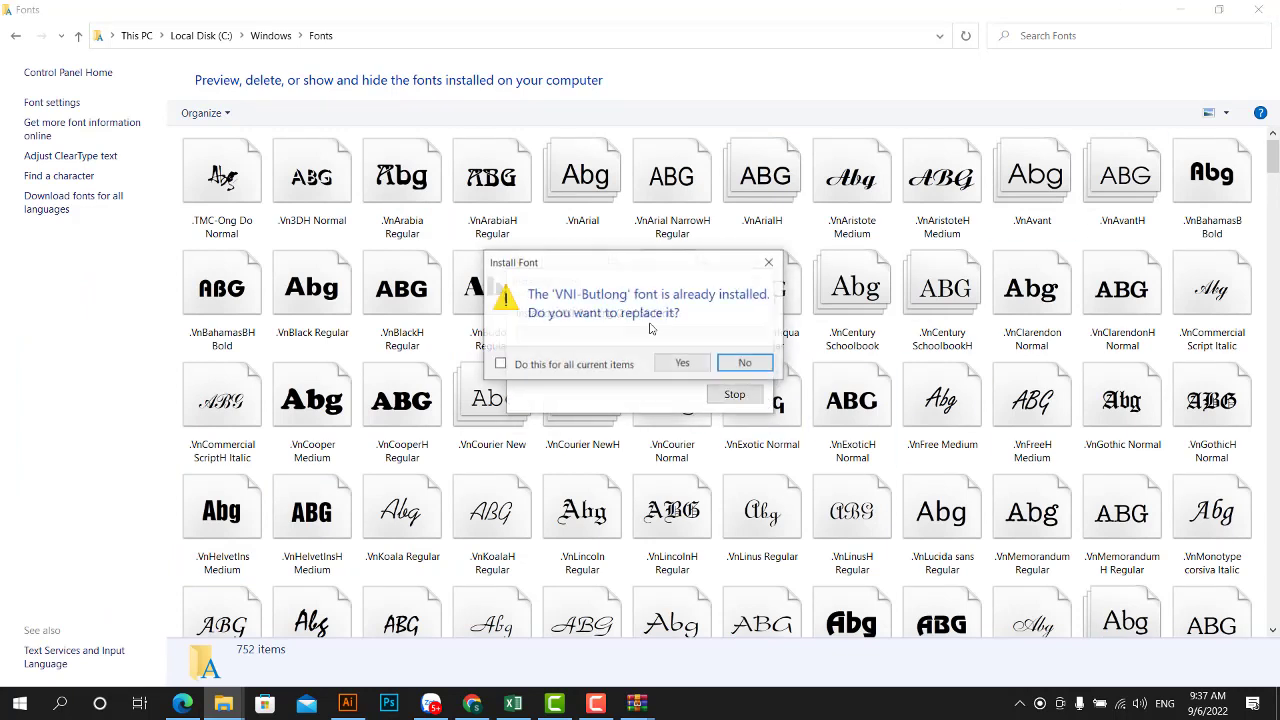
click(501, 364)
click(682, 363)
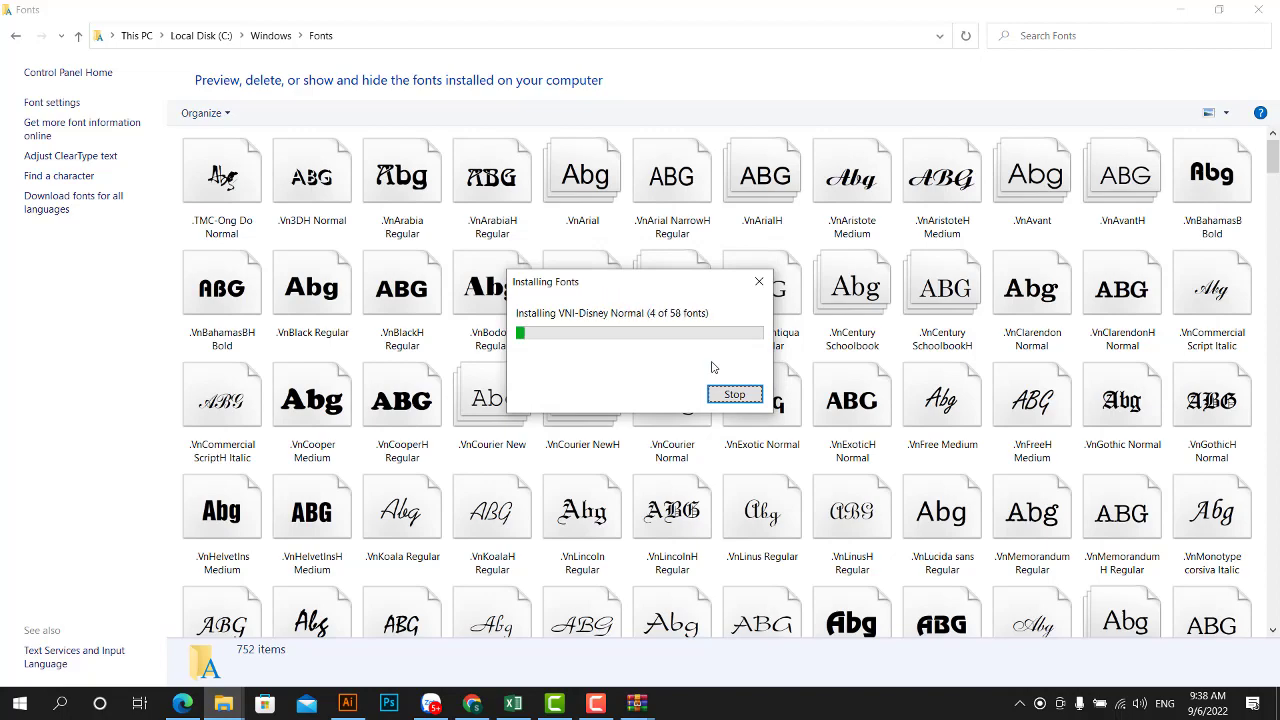
click(736, 395)
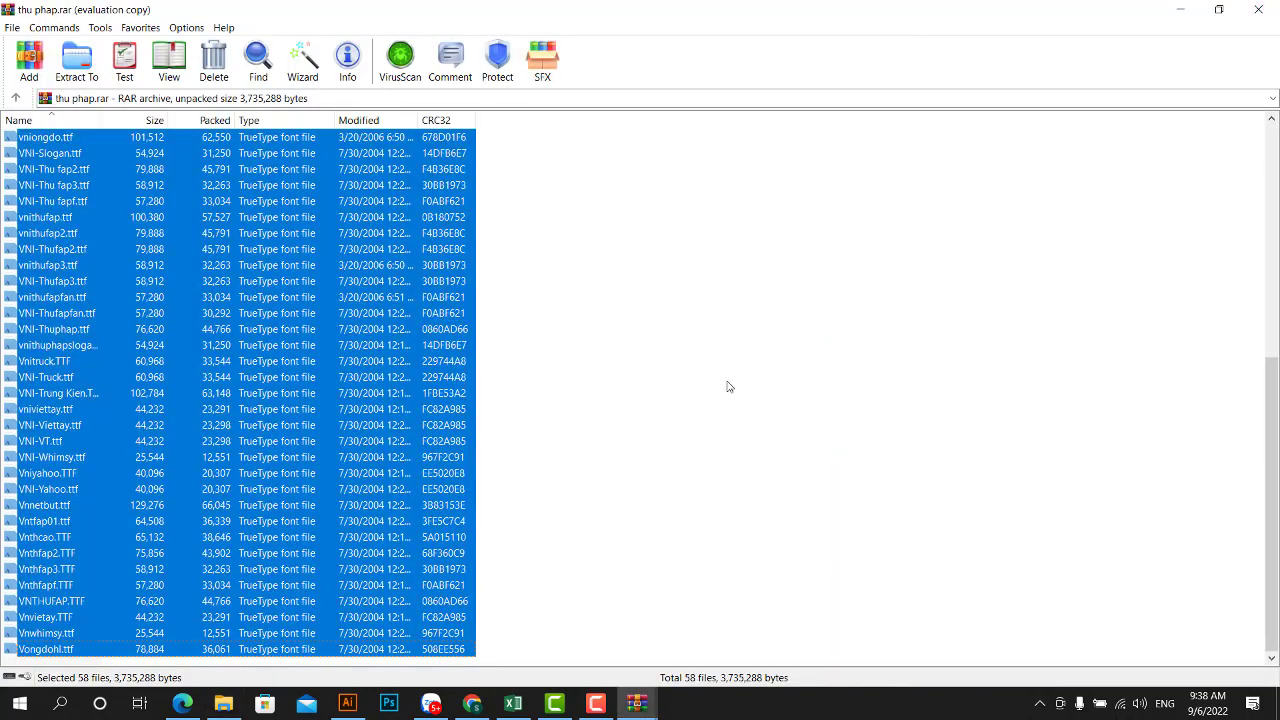
- Deselect the font files in the thu phap archive and close the archive and Fonts windows
click(677, 466)
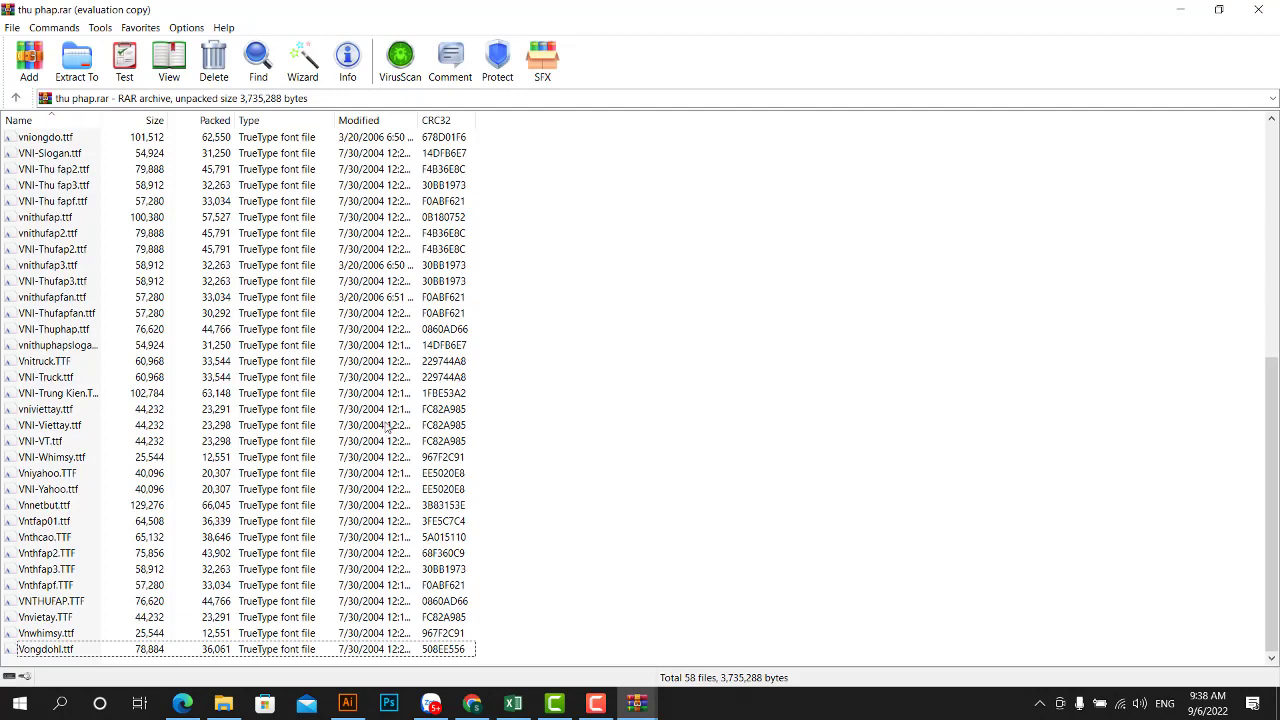
click(1258, 9)
click(283, 254)
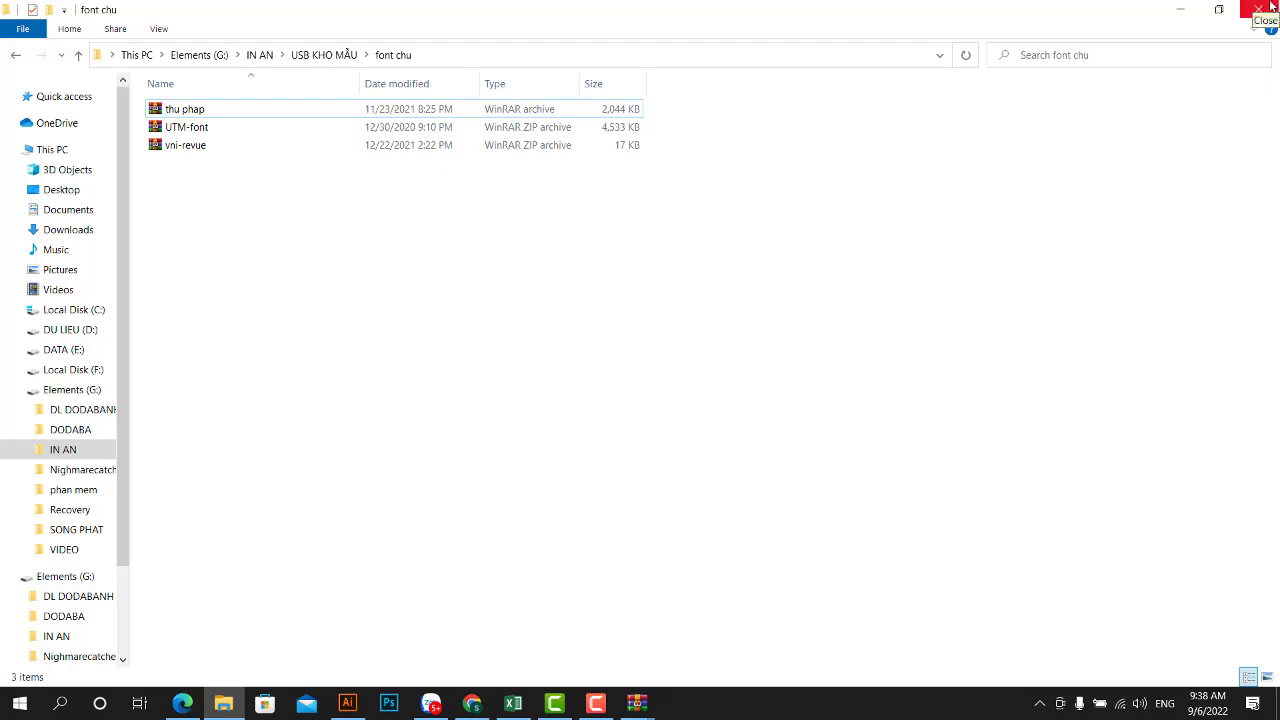
- Switch to Illustrator, set the top 12345 text in Bayern Munich Regular, and shift it slightly away from the rows below
click(347, 703)
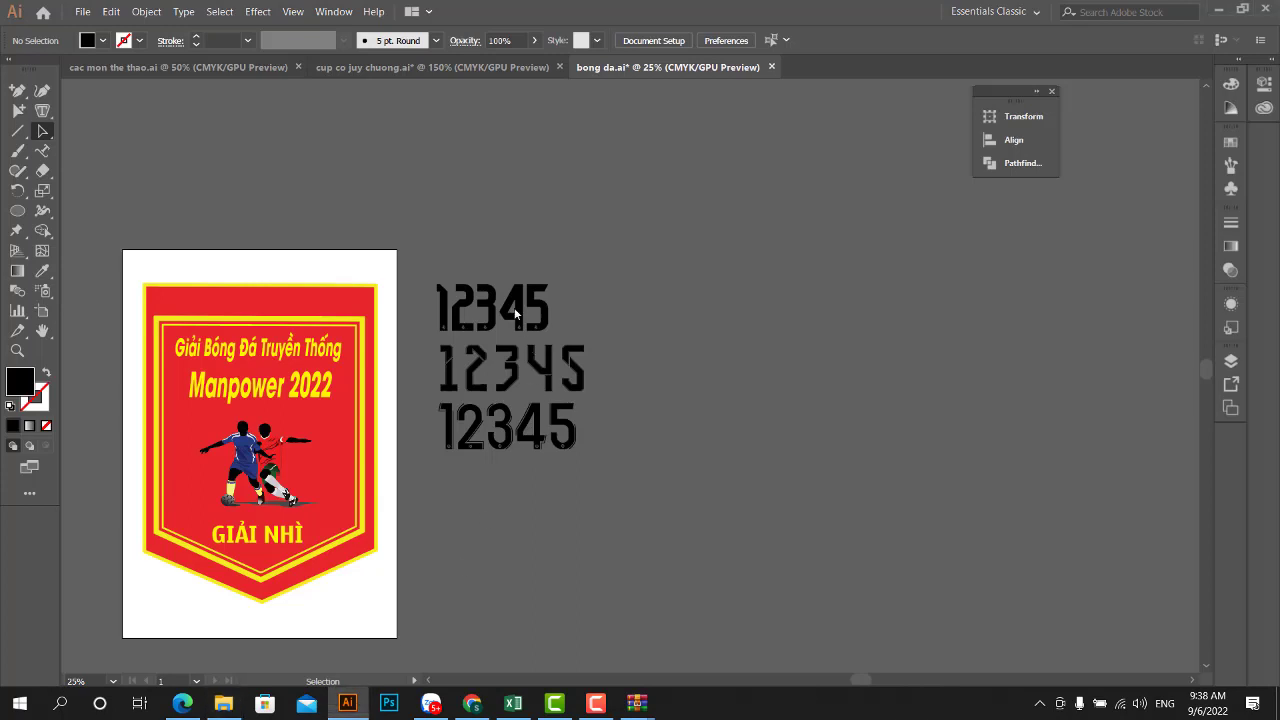
click(516, 314)
click(597, 40)
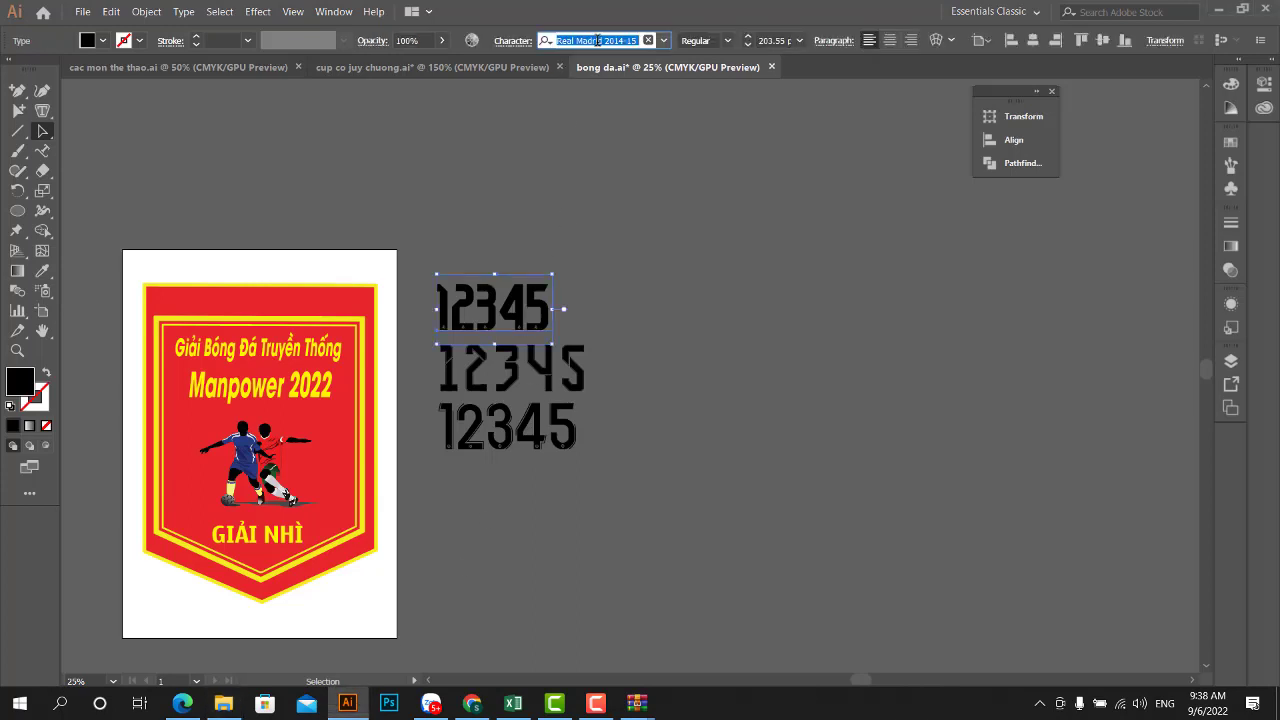
text(bayern)
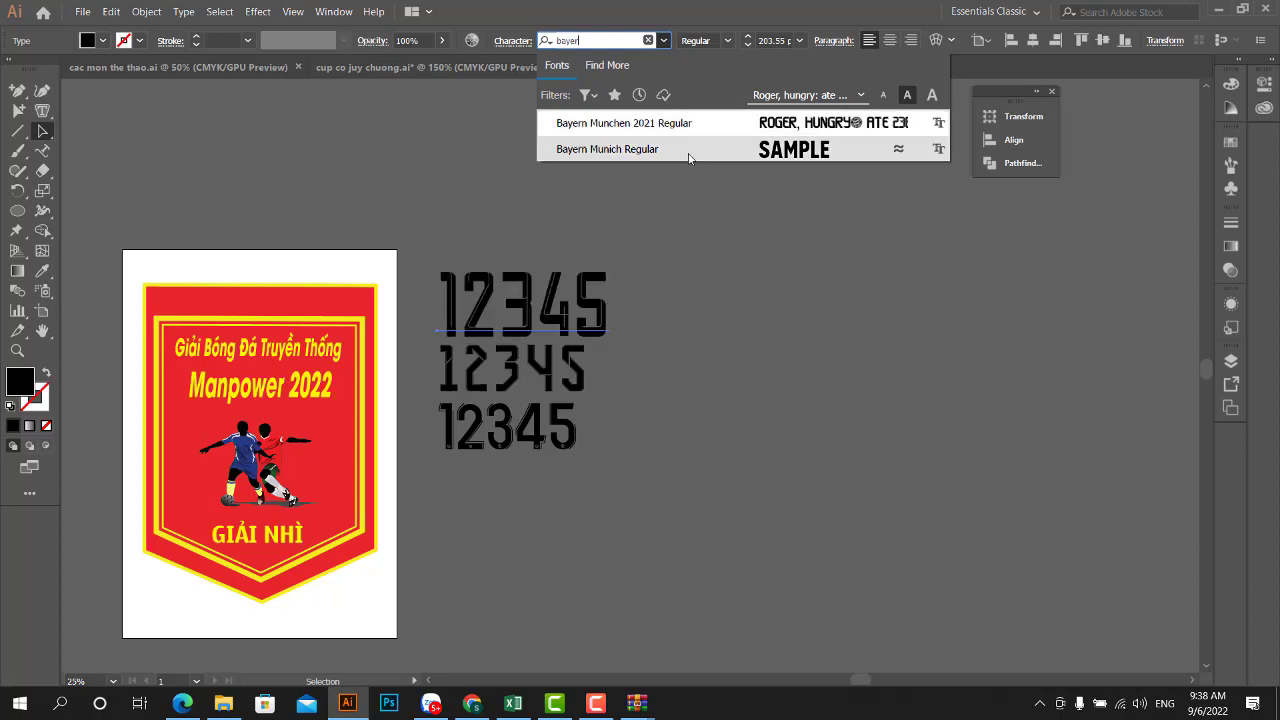
click(688, 150)
click(592, 251)
scroll(562, 287, up, 1)
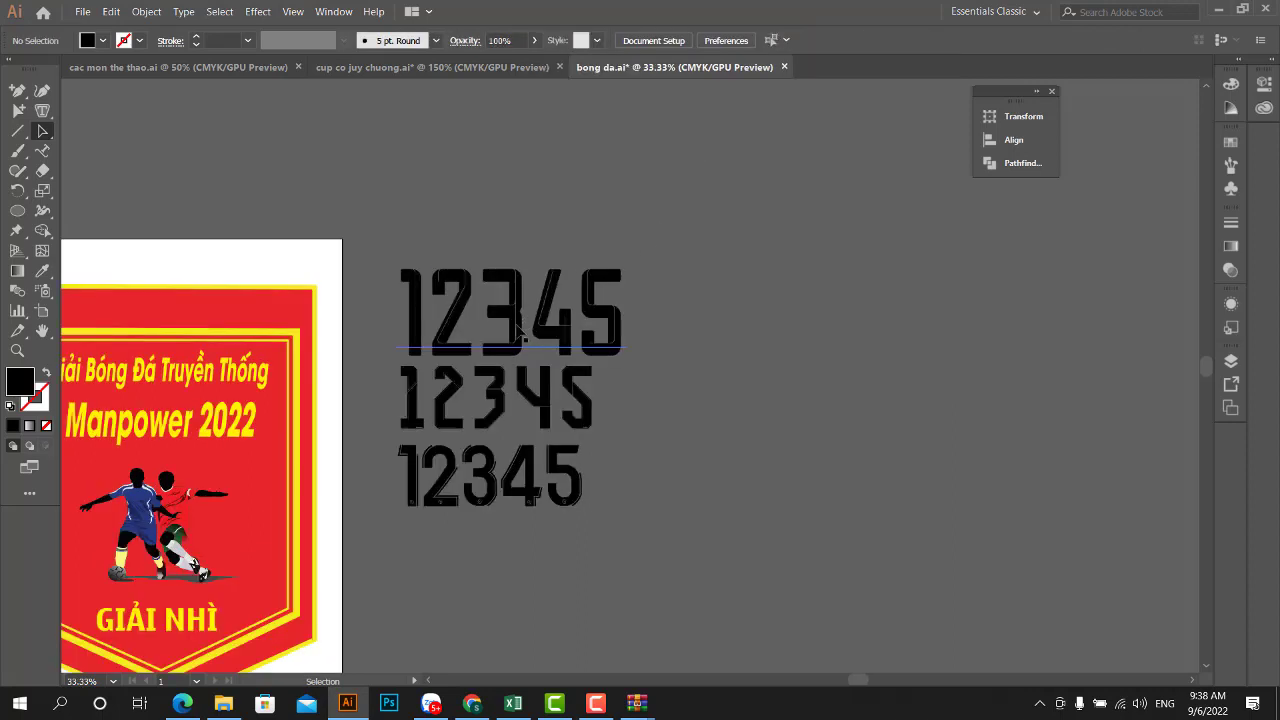
mouse_move(519, 322)
mouse_down()
mouse_move(519, 282)
mouse_move(507, 310)
mouse_up()
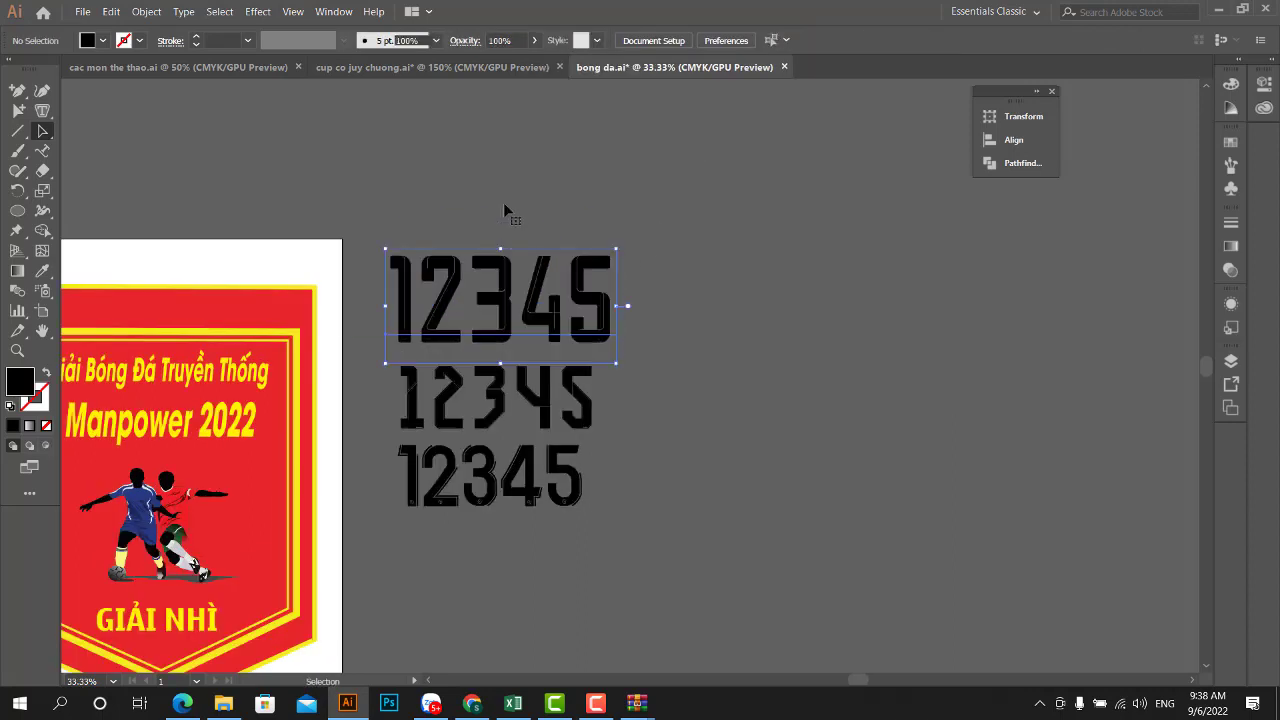
click(505, 206)
- Switch to File Explorer and open the font so folder inside USB KHO MẪU
click(223, 703)
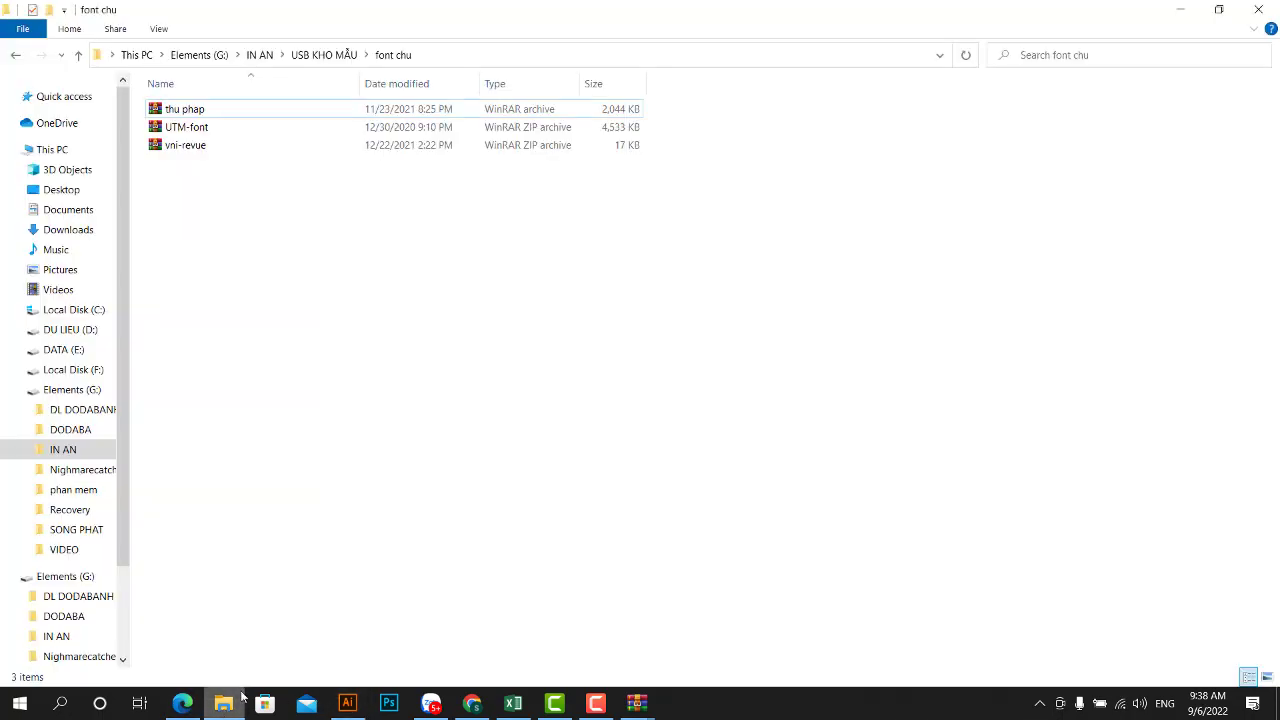
click(259, 55)
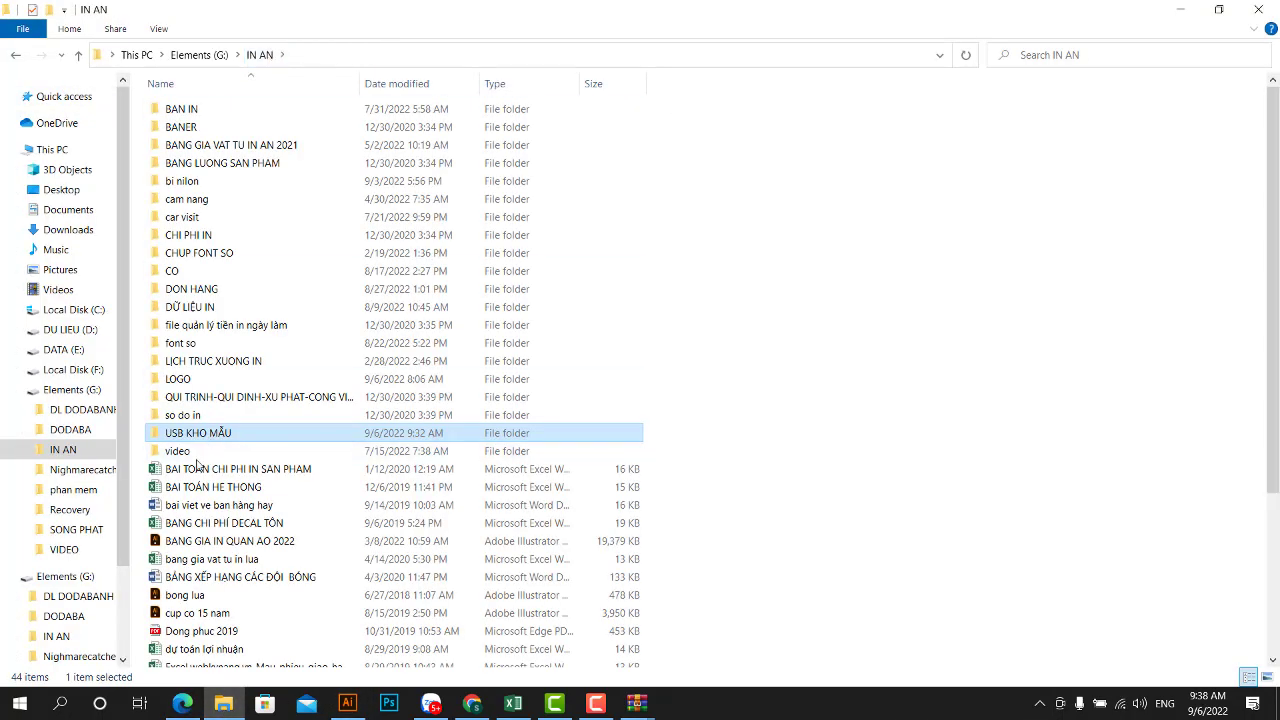
double_click(202, 440)
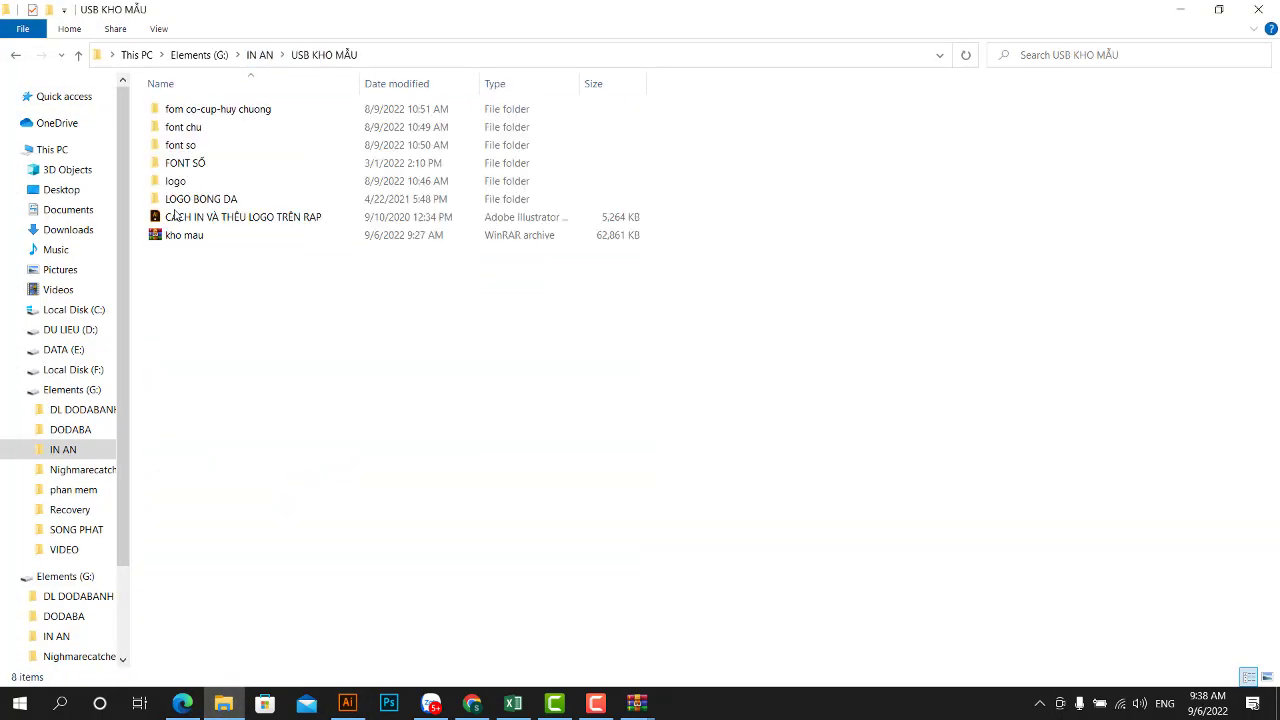
click(194, 148)
double_click(194, 148)
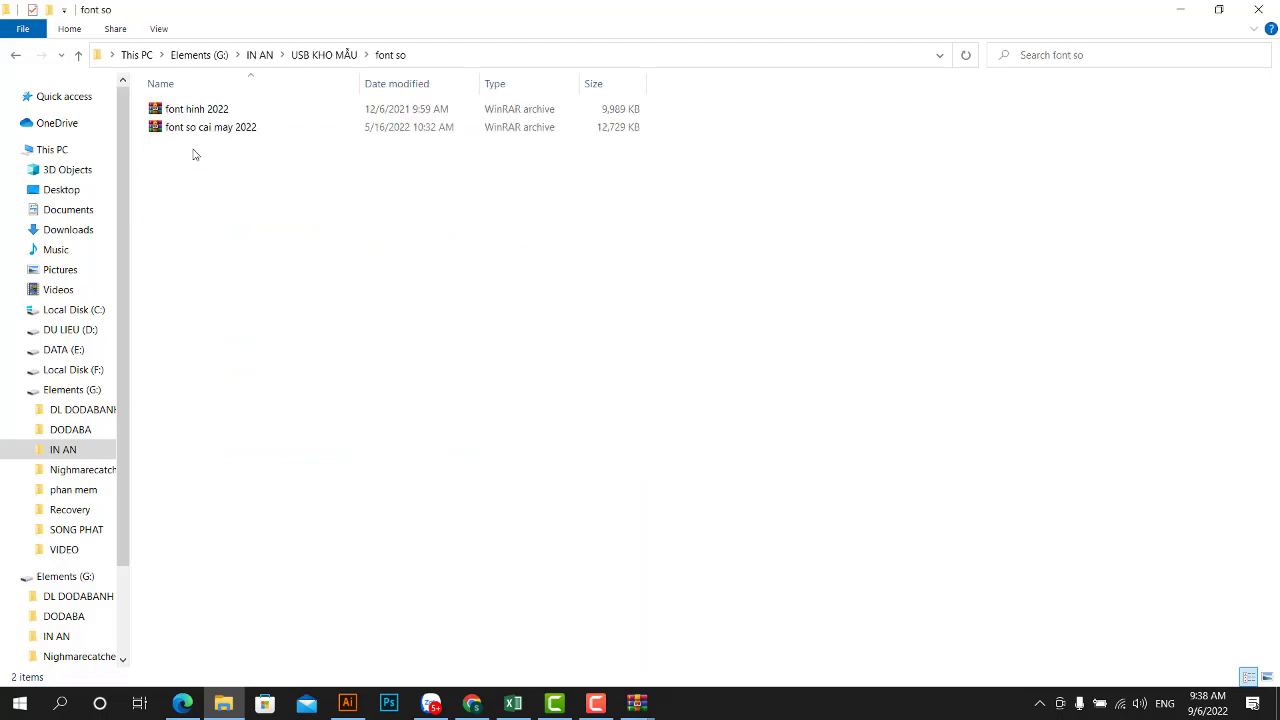
- Return to USB KHO MẪU and open the THAI LAN-WORCUP-EURO-NGOAI HANG ANH folder within FONT SỐ\FON SỐ TỔNG HỢP thai lan- clb
click(13, 56)
double_click(218, 166)
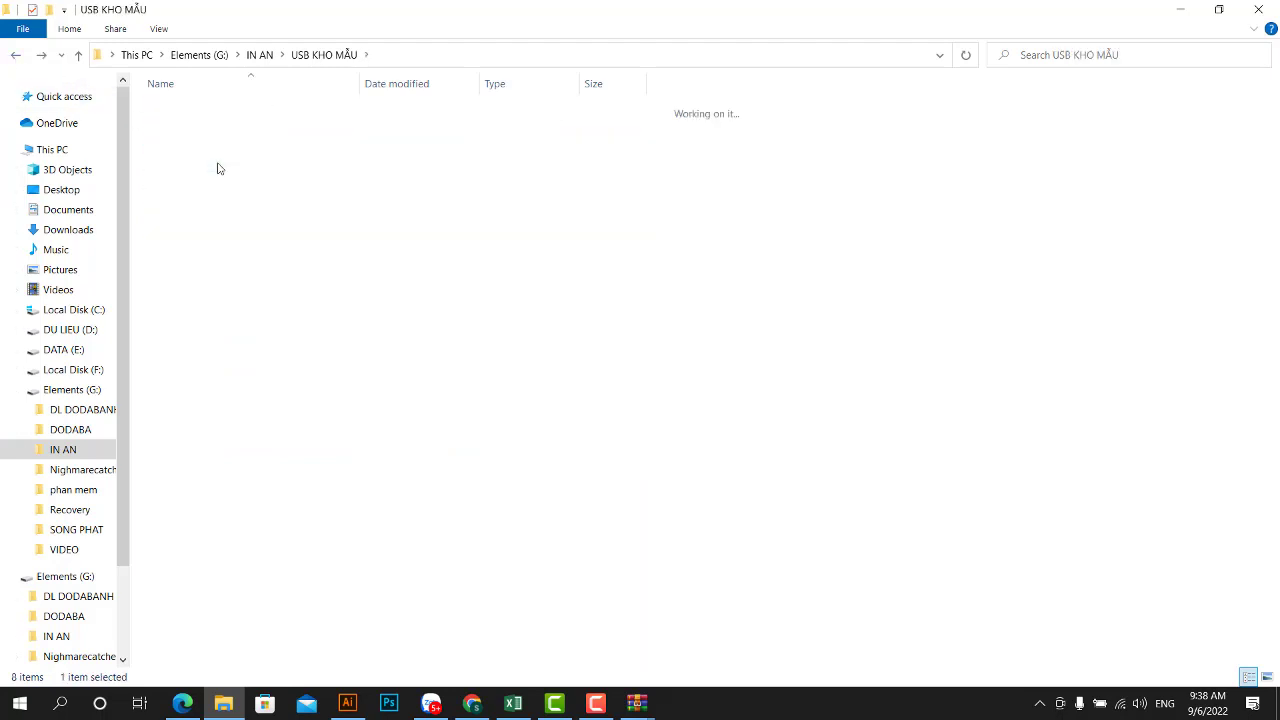
double_click(281, 112)
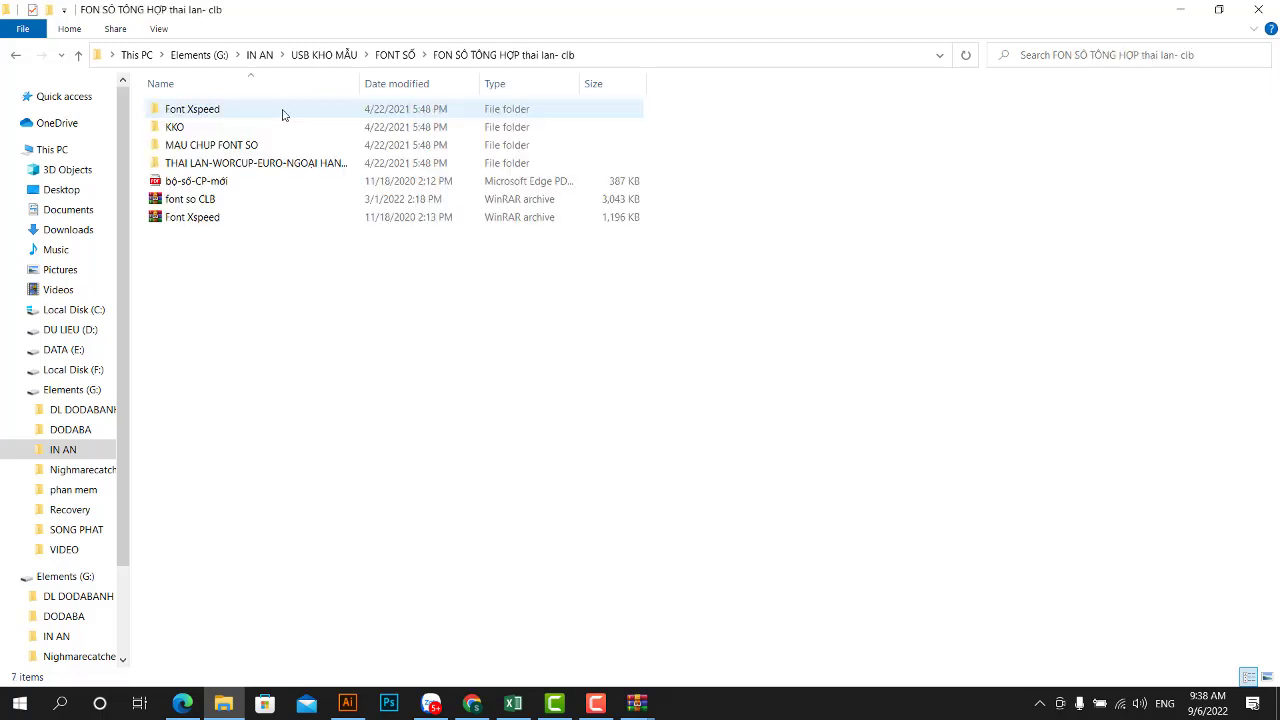
double_click(188, 163)
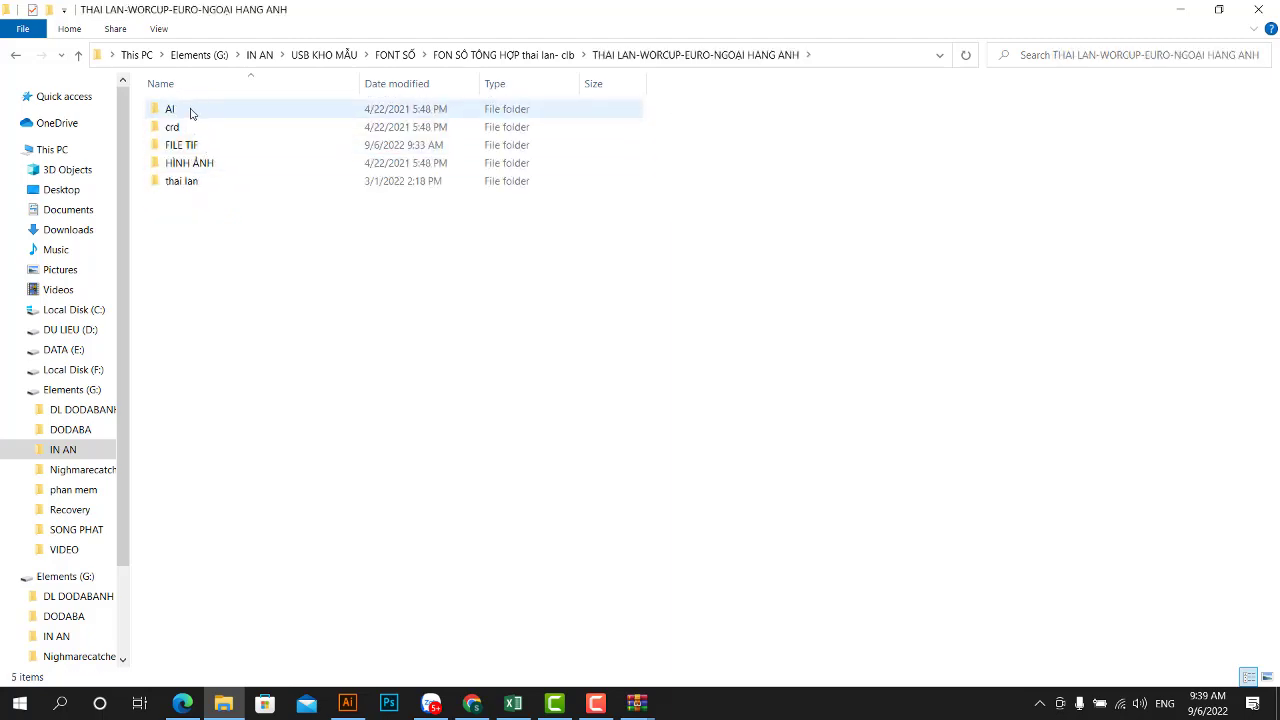
- Look into the crd and AI folders and return to their parent folder
double_click(194, 132)
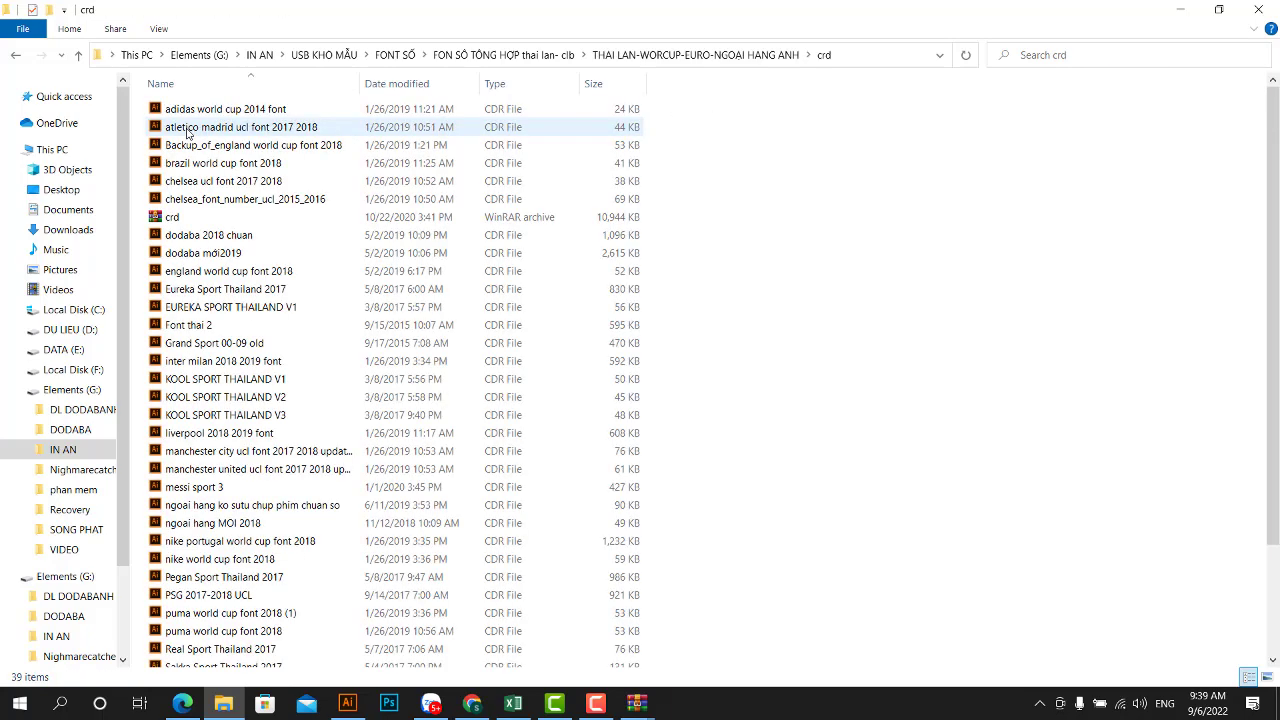
click(15, 60)
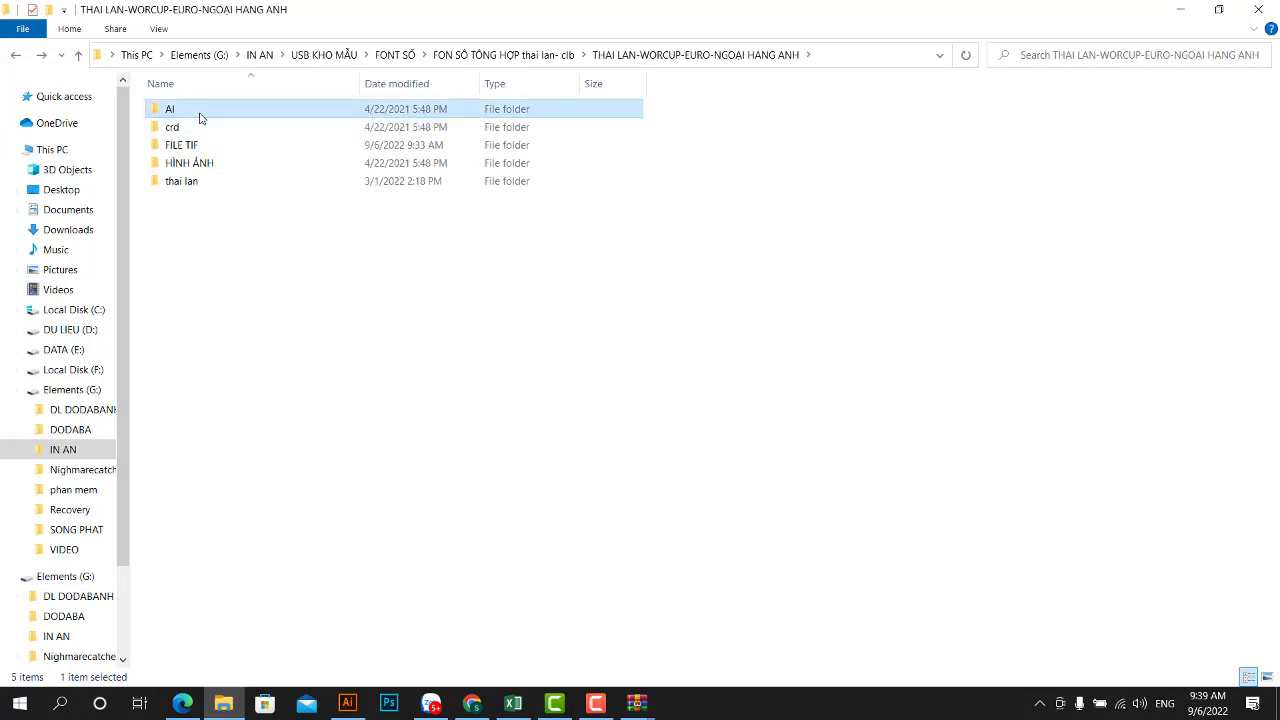
double_click(200, 110)
click(15, 55)
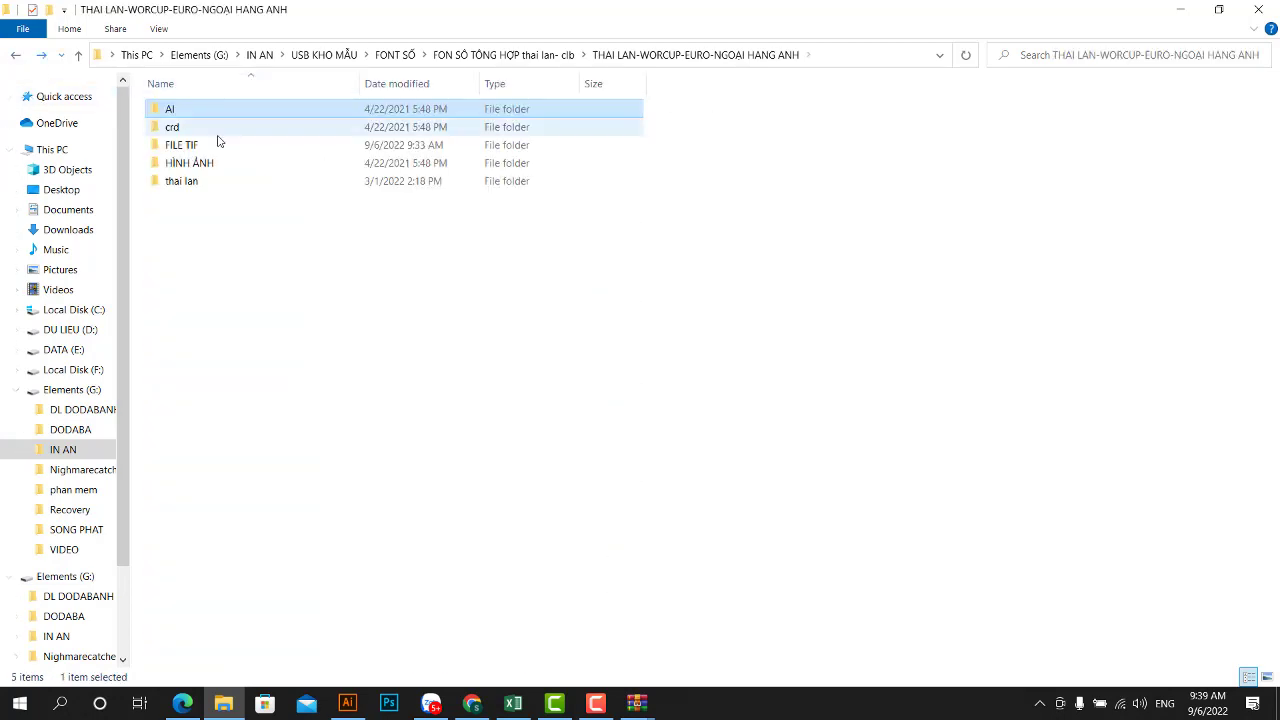
- Look through the font files in the thai lan and FILE TIF folders, and return to FON SỐ TỔNG HỢP thai lan- clb
double_click(212, 182)
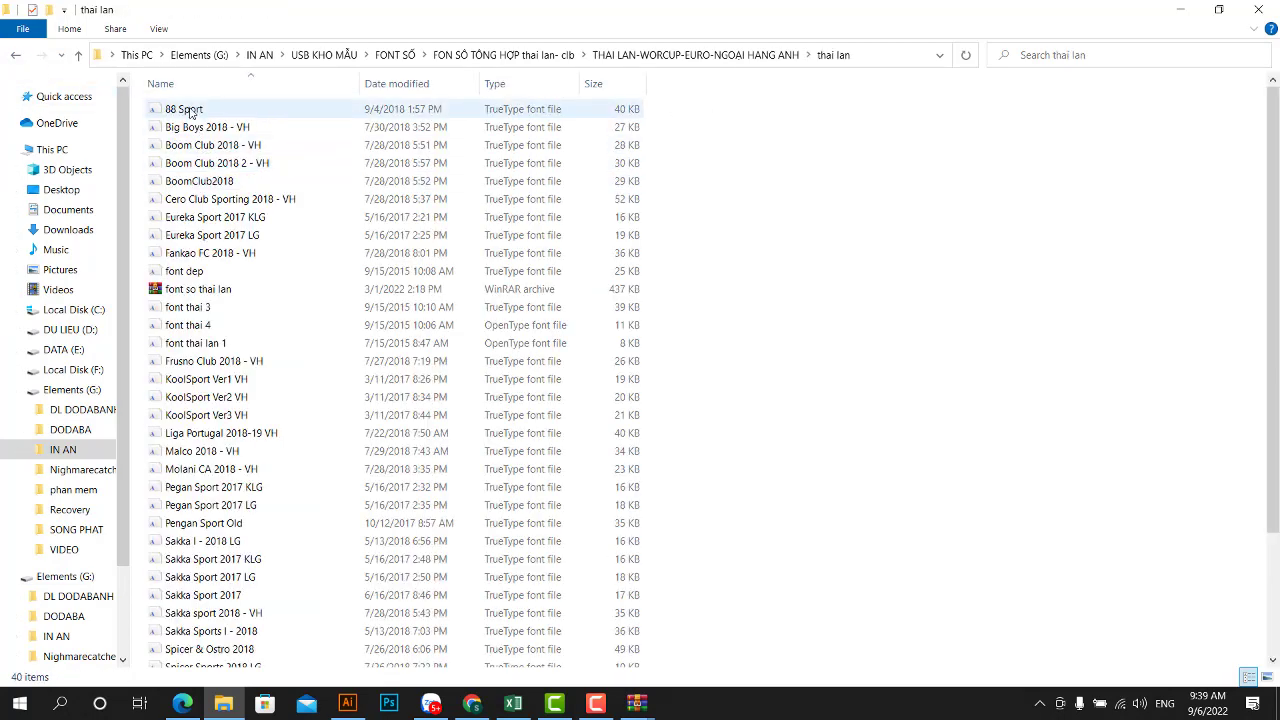
scroll(240, 436, down, 2)
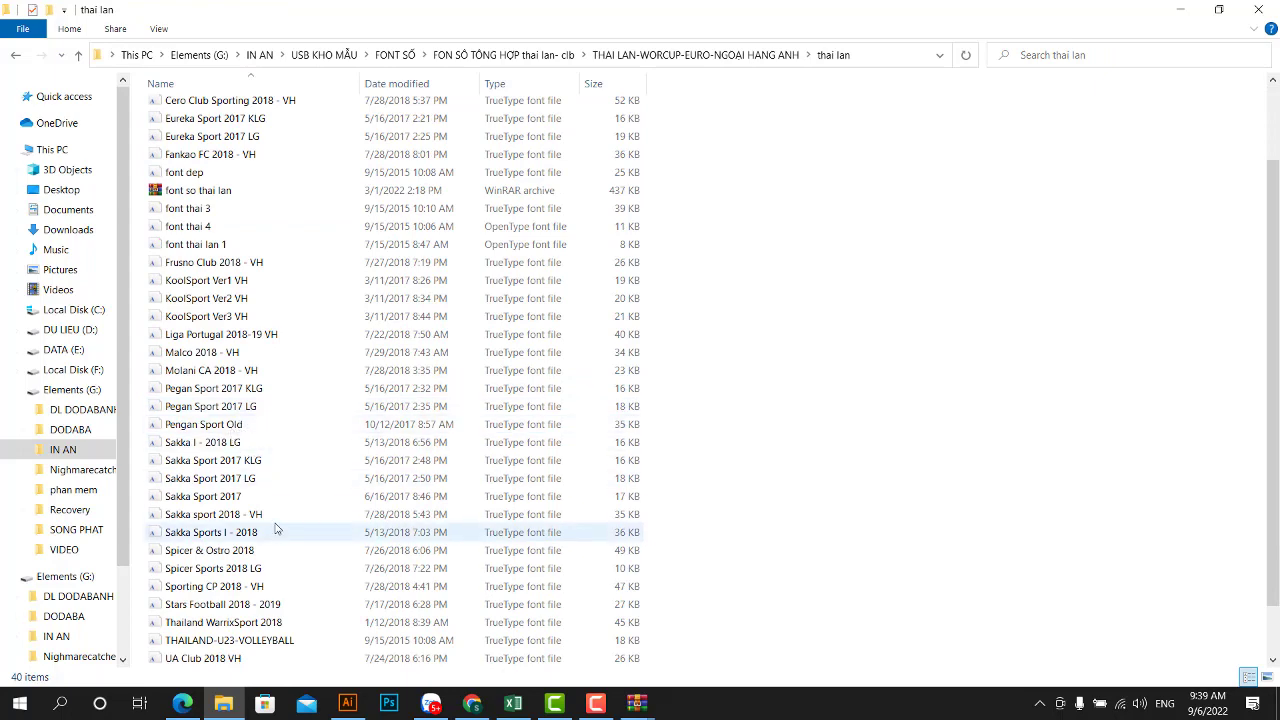
scroll(260, 530, down, 1)
click(15, 55)
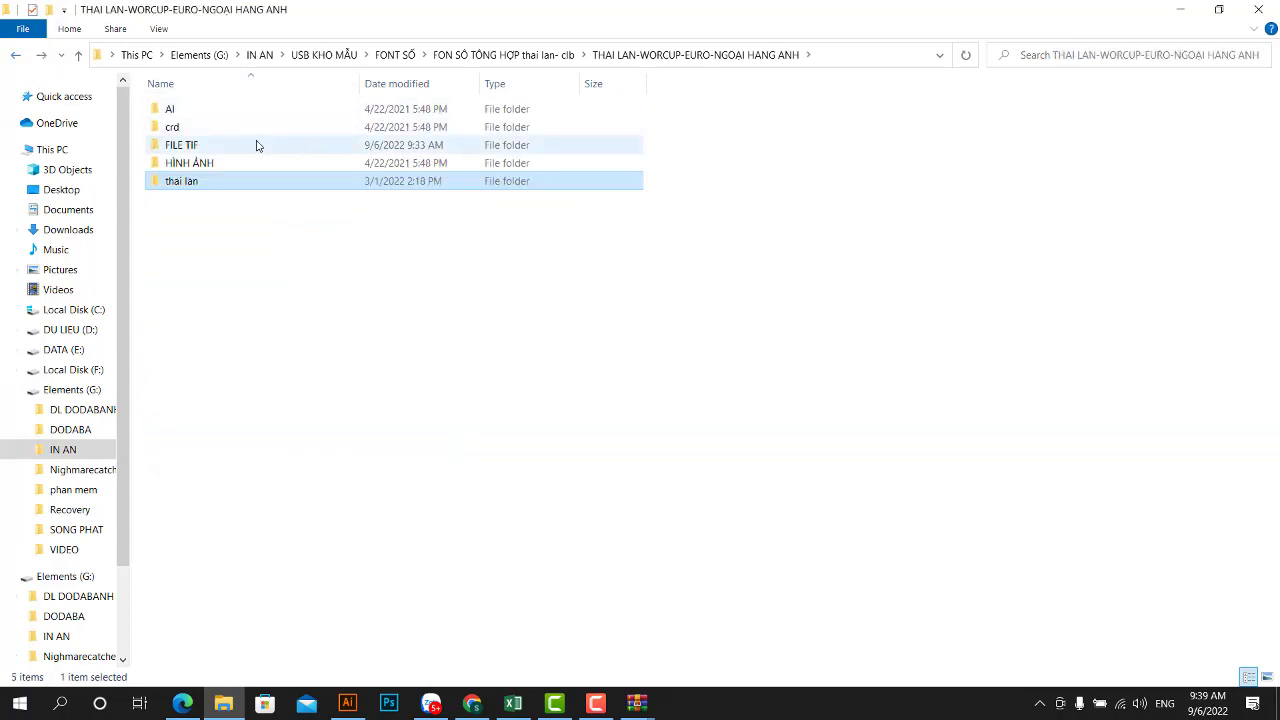
double_click(233, 149)
scroll(275, 400, down, 5)
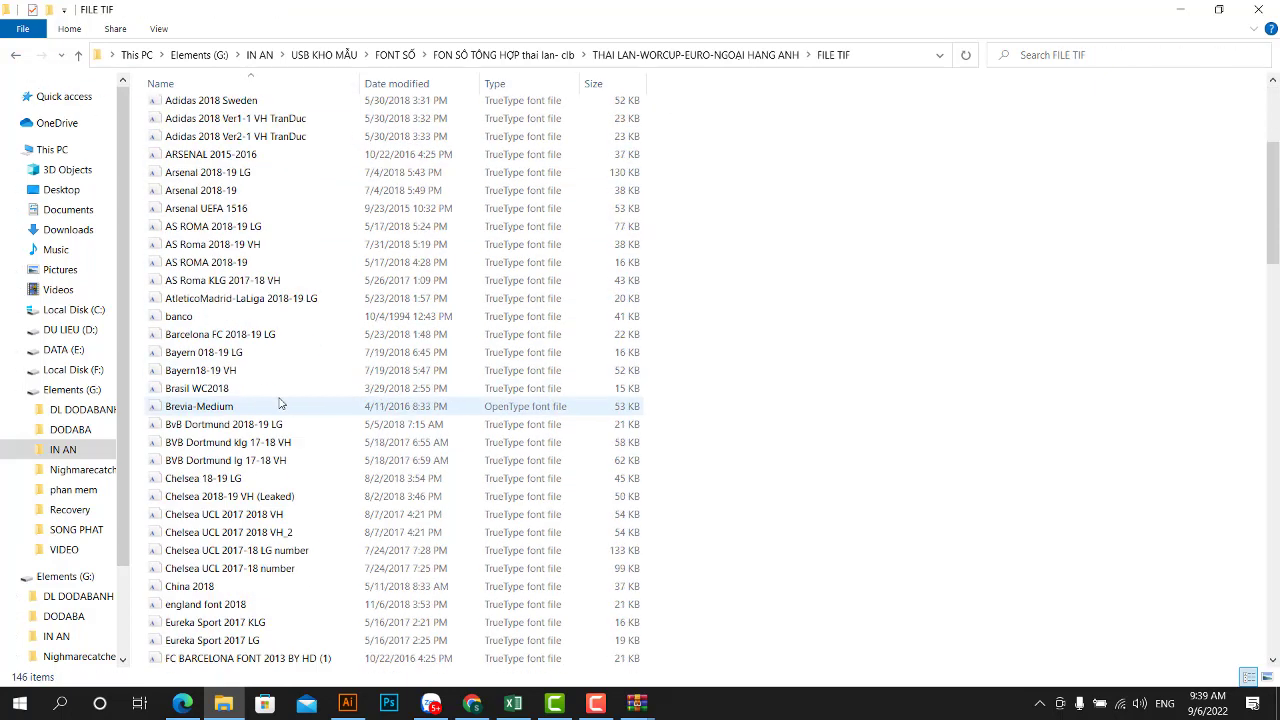
click(15, 55)
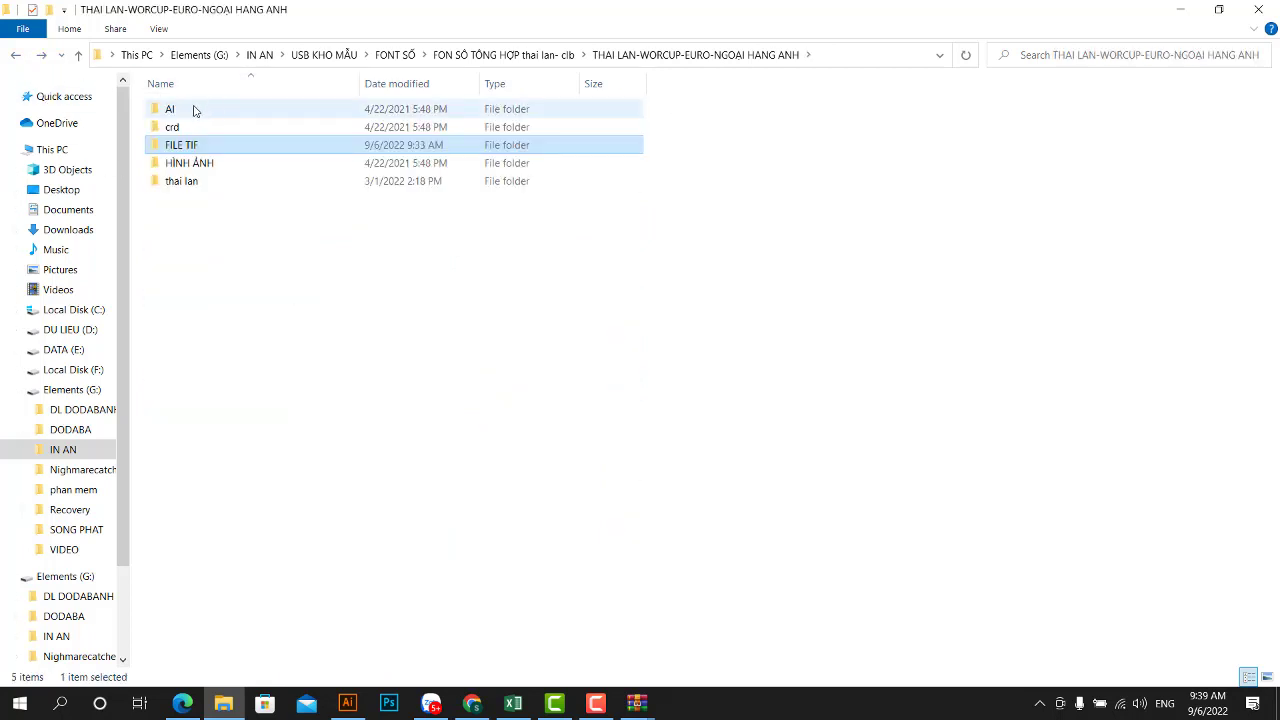
click(13, 60)
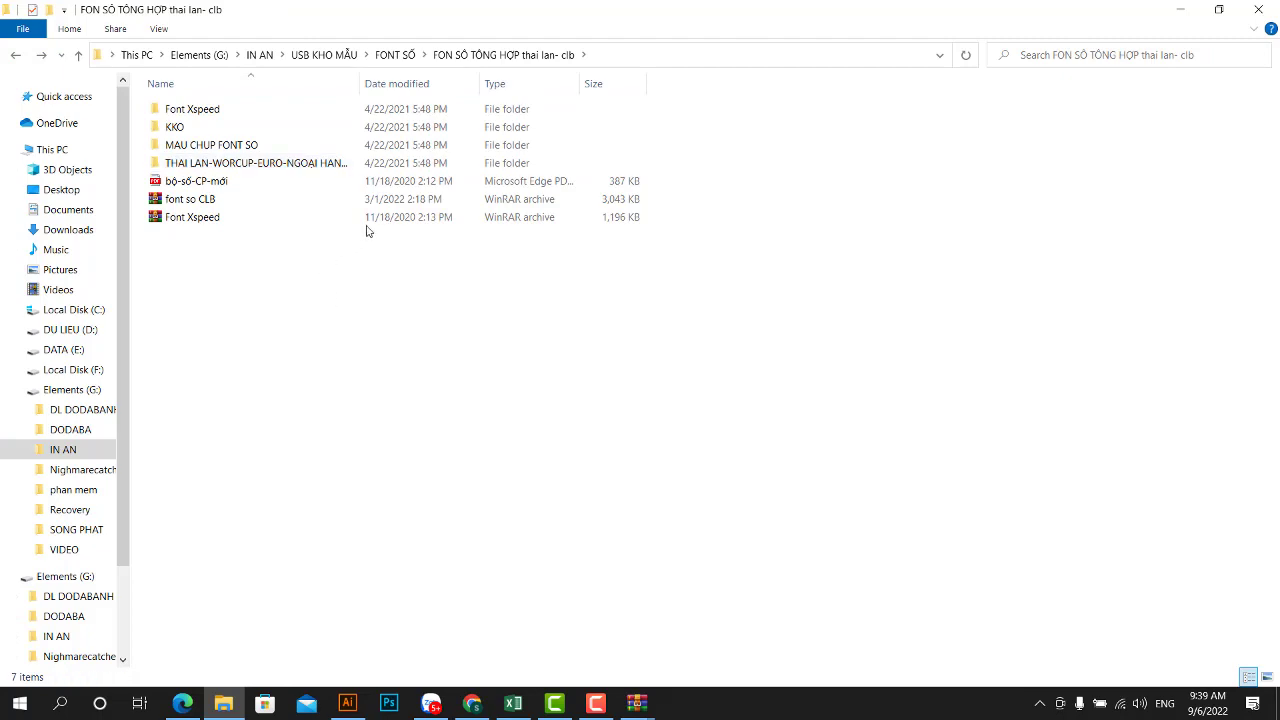
- Open the KKO folder, browse its number font sample images starting from ANGEL-01, and close the image viewer
double_click(196, 127)
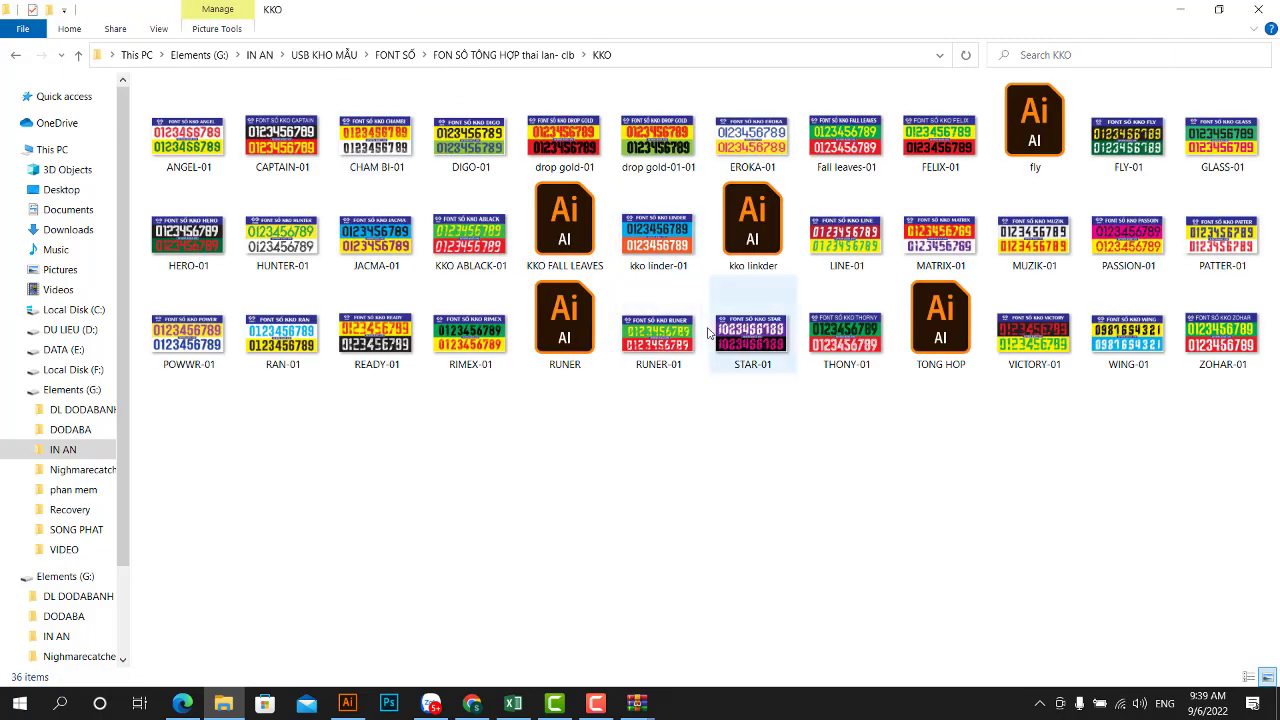
click(205, 150)
double_click(205, 148)
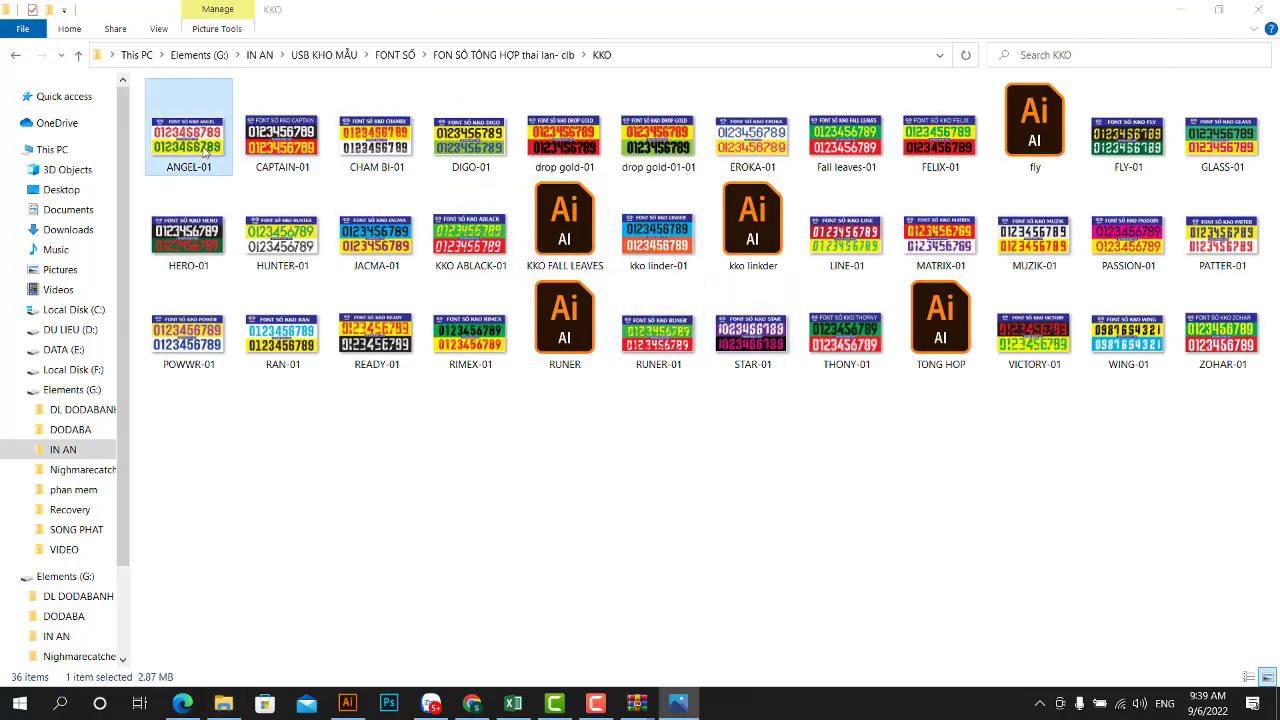
key(Right)
key(Right)
key(Right)
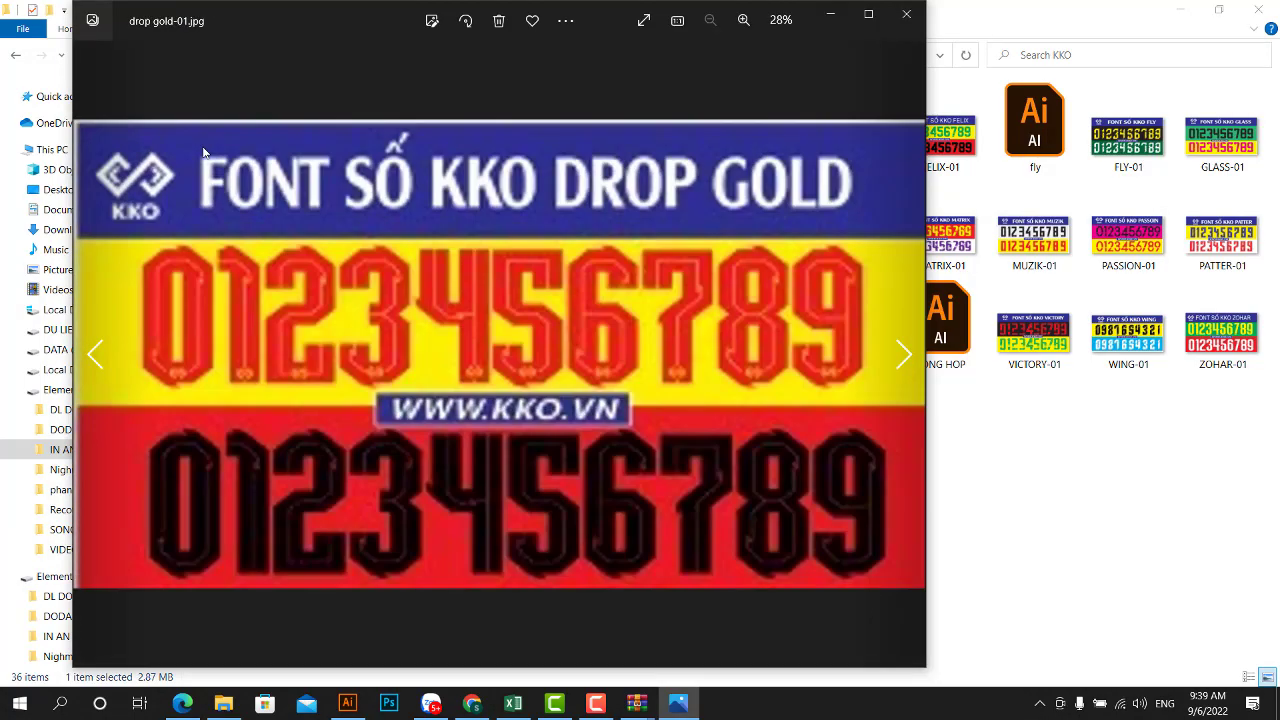
click(905, 20)
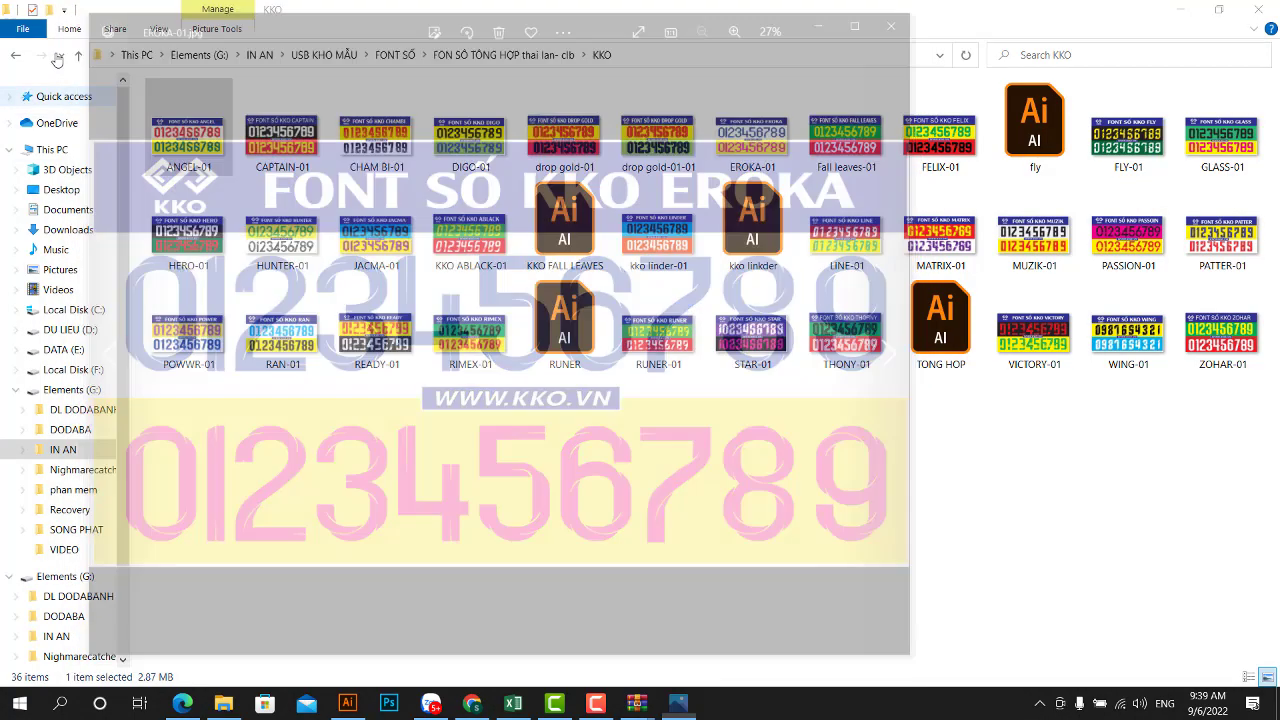
- Go back to the FONT SỐ folder, minimize File Explorer, and view the whole bong da.ai layout in Illustrator
click(26, 59)
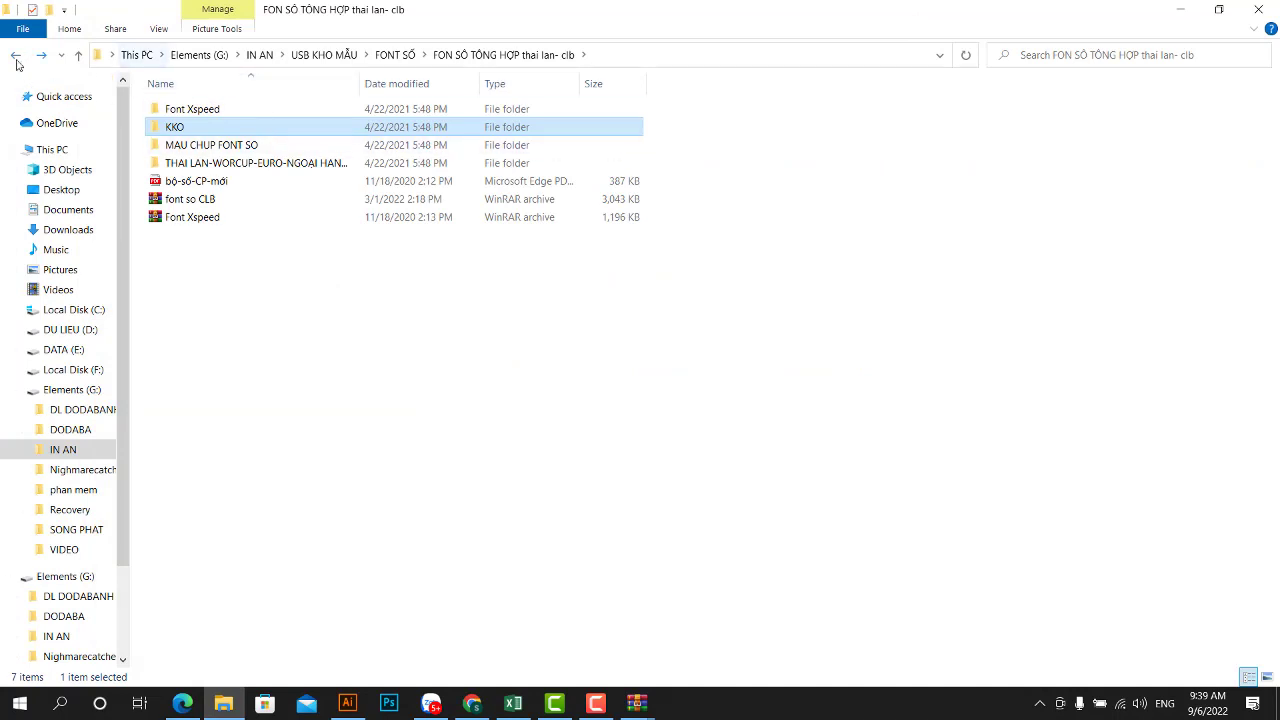
click(18, 57)
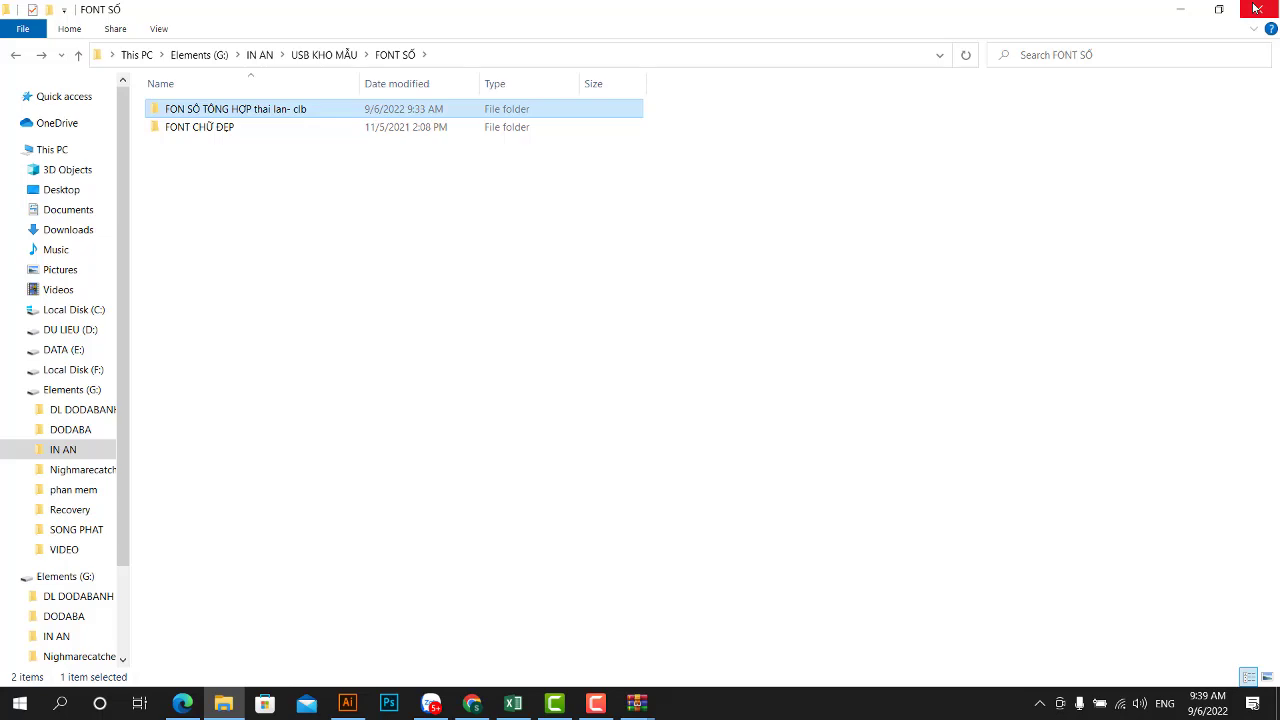
click(1180, 9)
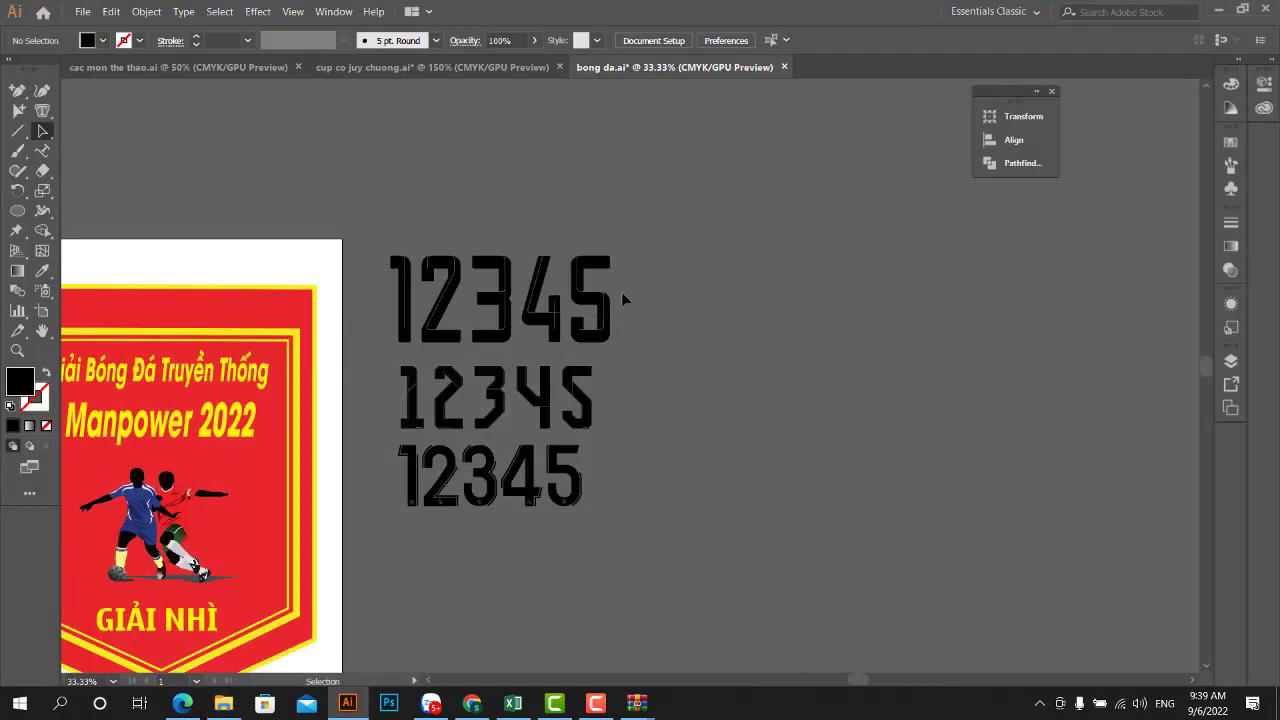
scroll(560, 288, down, 2)
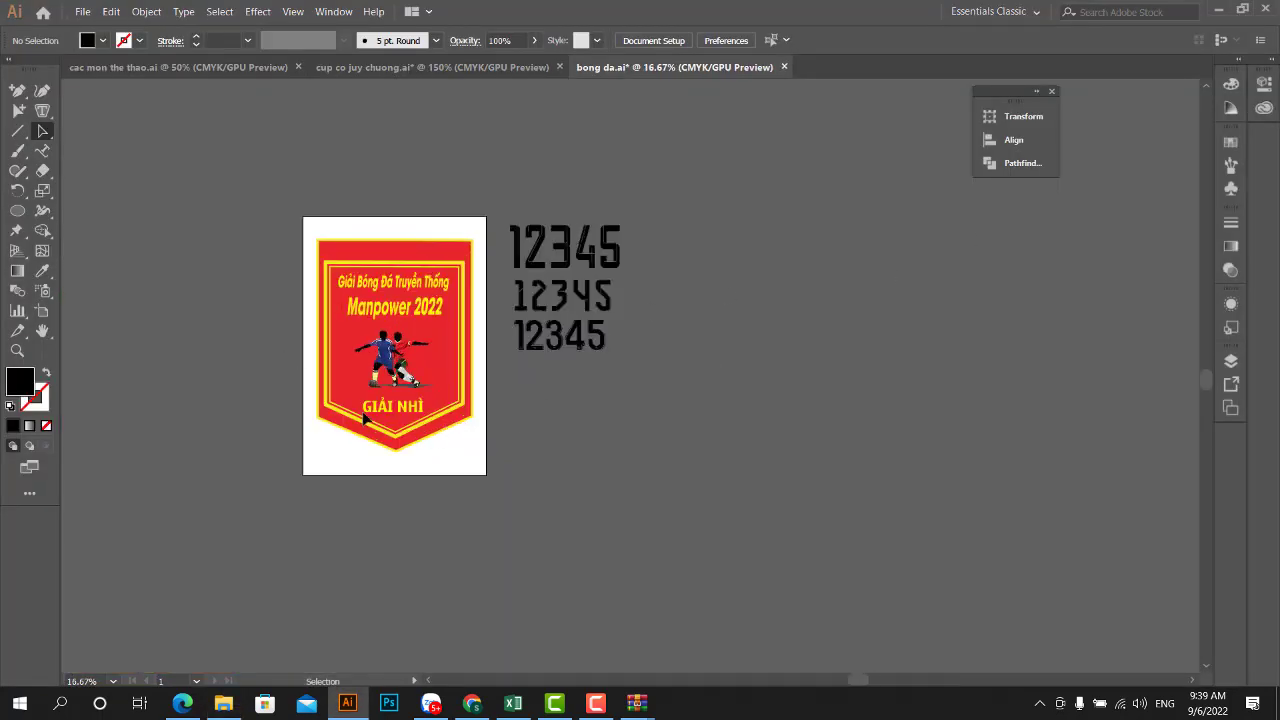
- Replace the "Manpower 2022" line on the pennant with "dodaba" and deselect the text
scroll(365, 418, up, 1)
click(478, 258)
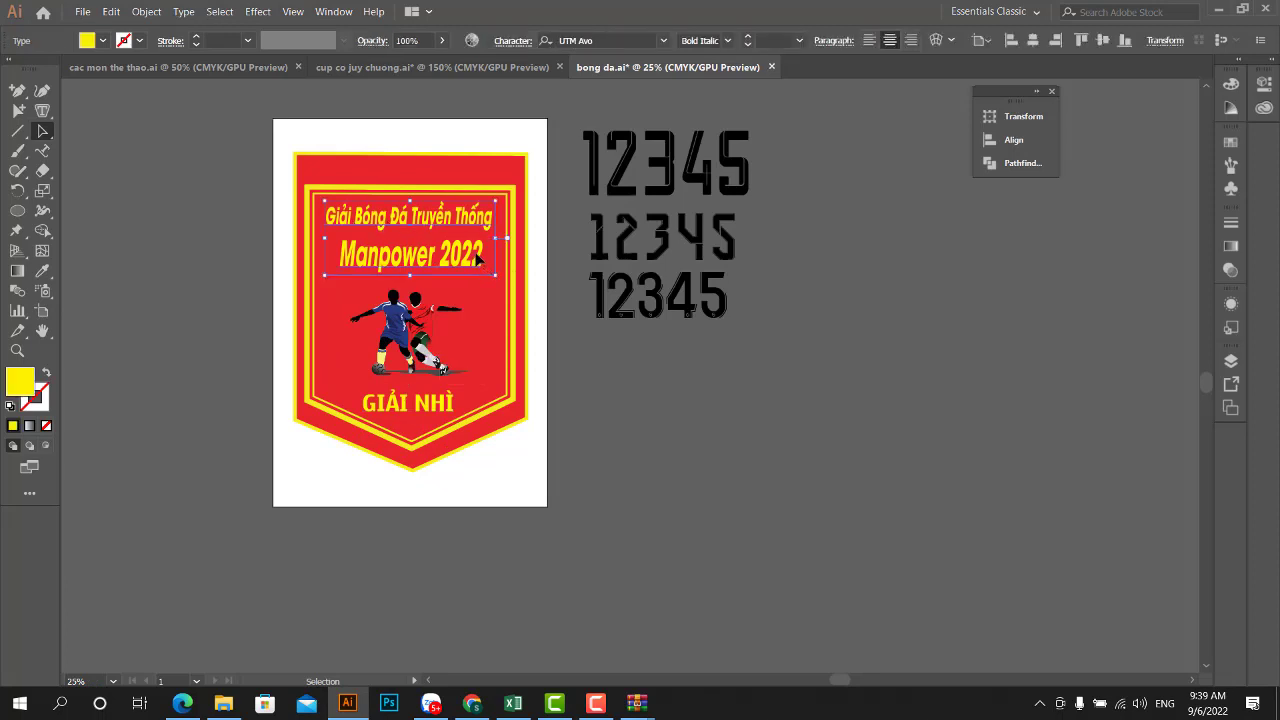
double_click(478, 258)
drag(480, 256, 327, 242)
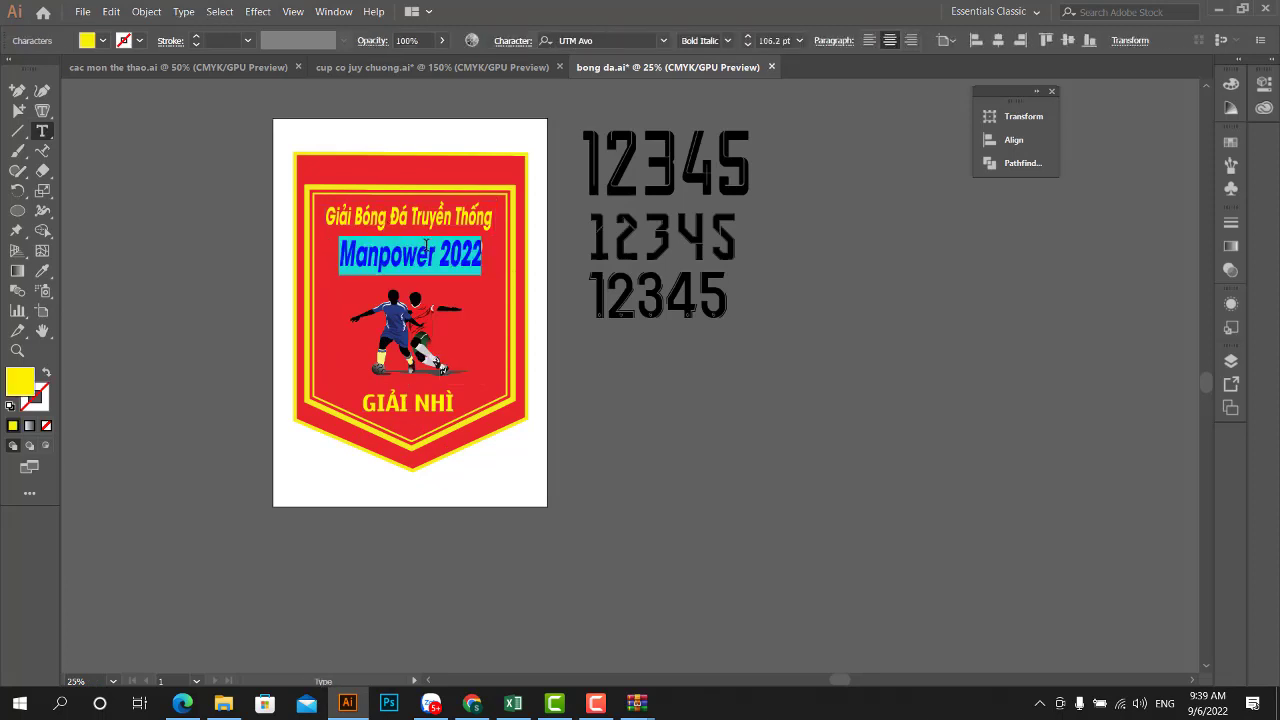
text(dodd)
text(ba)
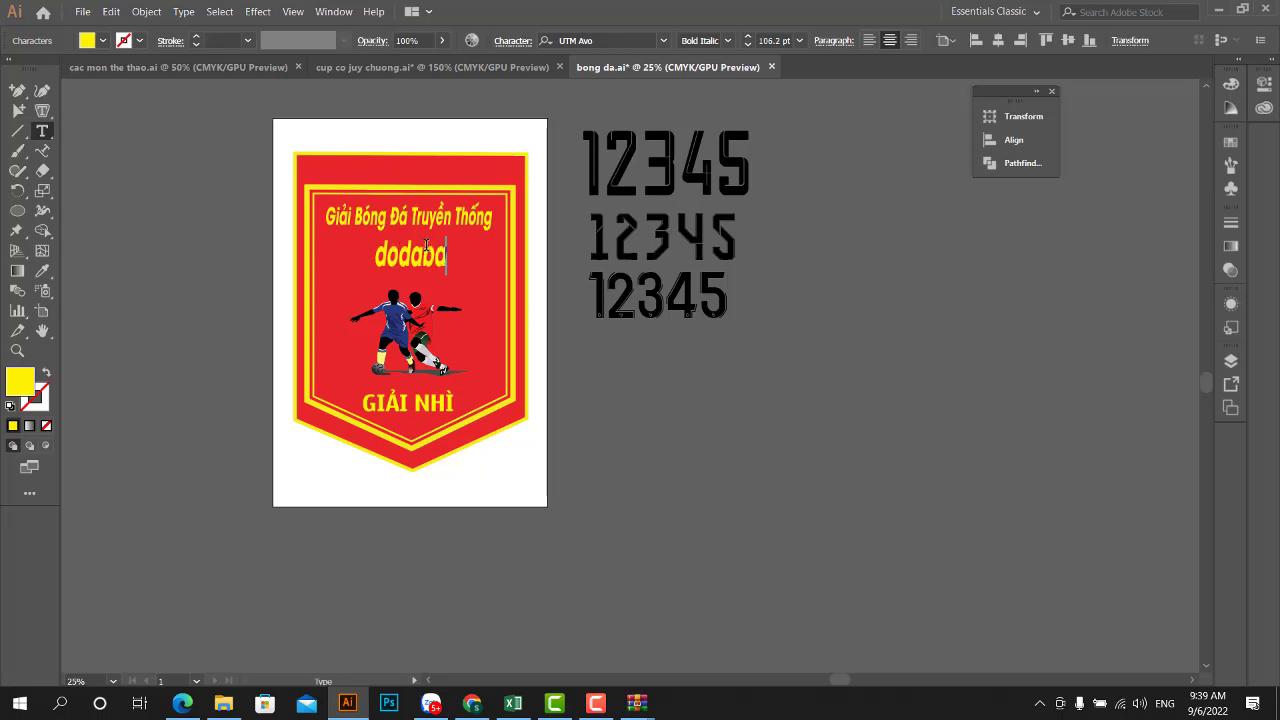
click(17, 90)
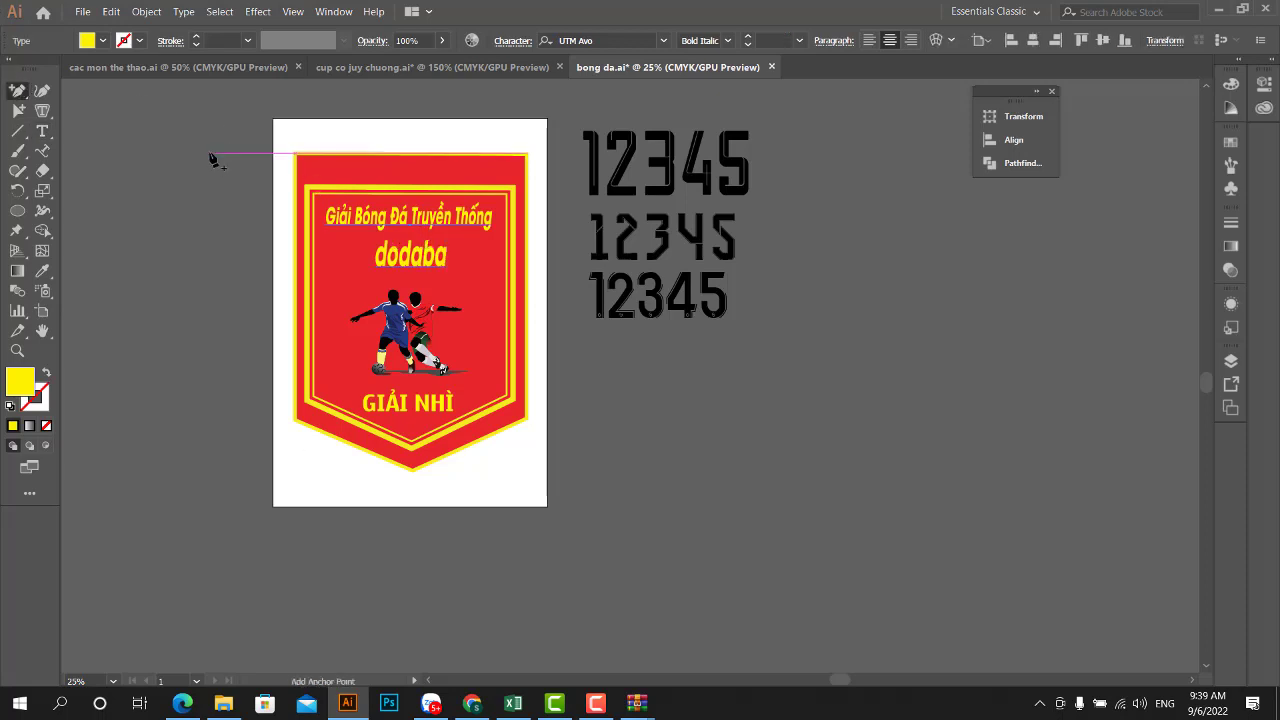
key(v)
click(208, 240)
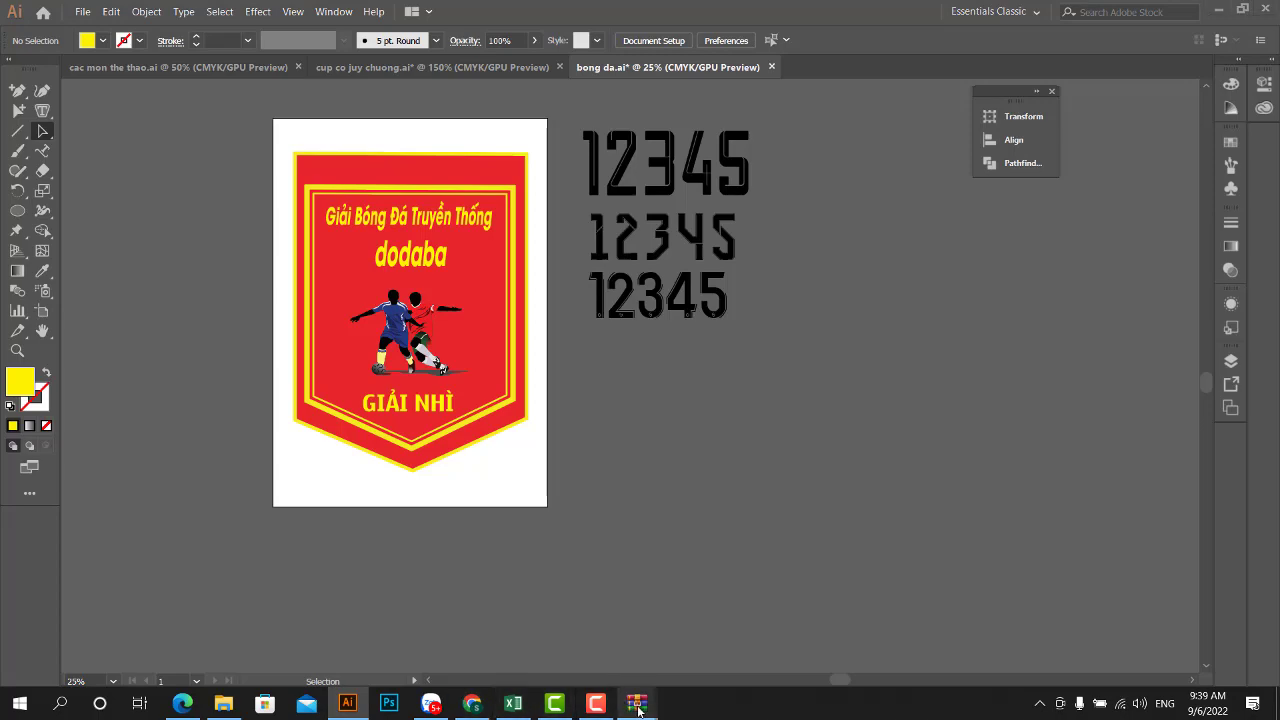
- Switch to Camtasia and bring up the recorder window with its recording controls
click(595, 705)
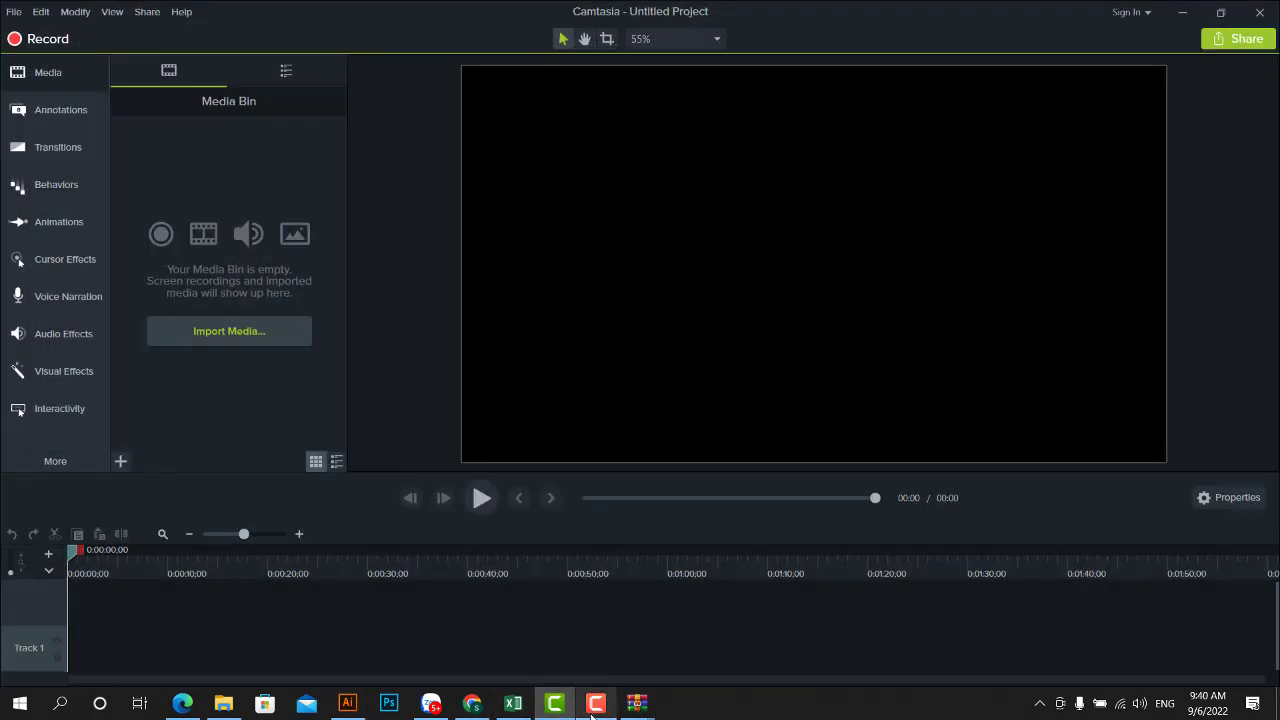
mouse_move(590, 714)
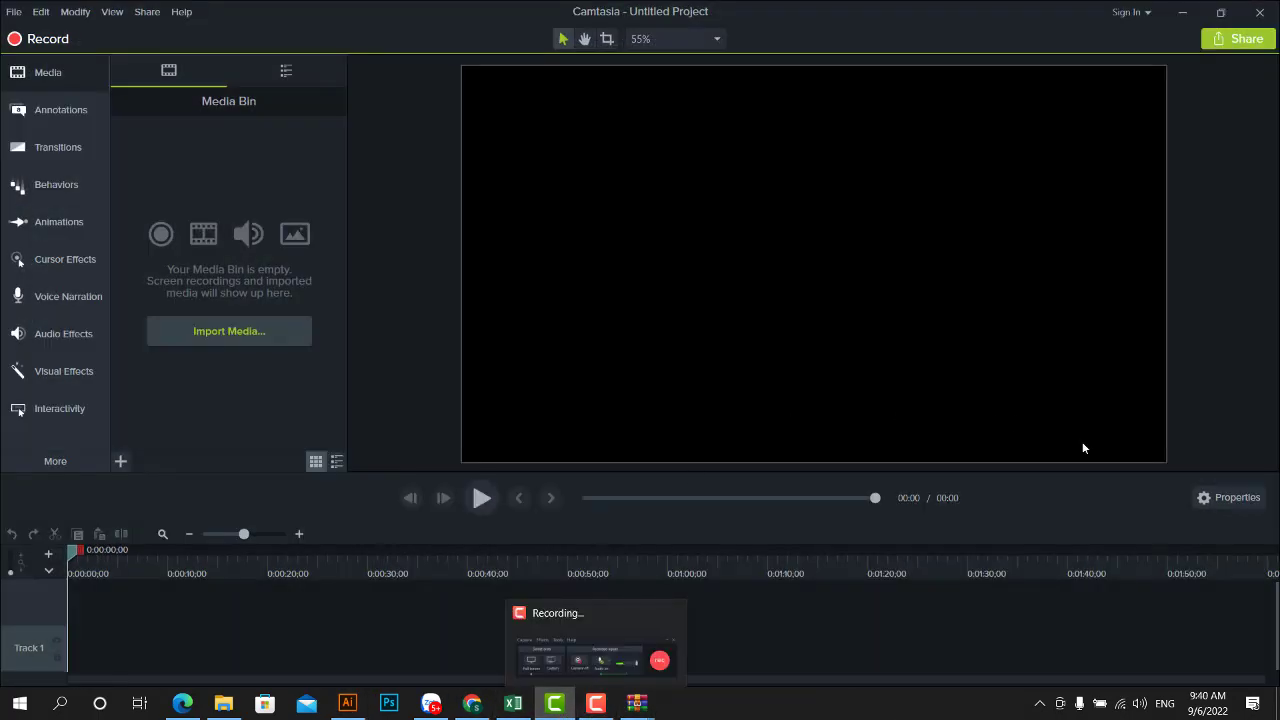
click(600, 705)
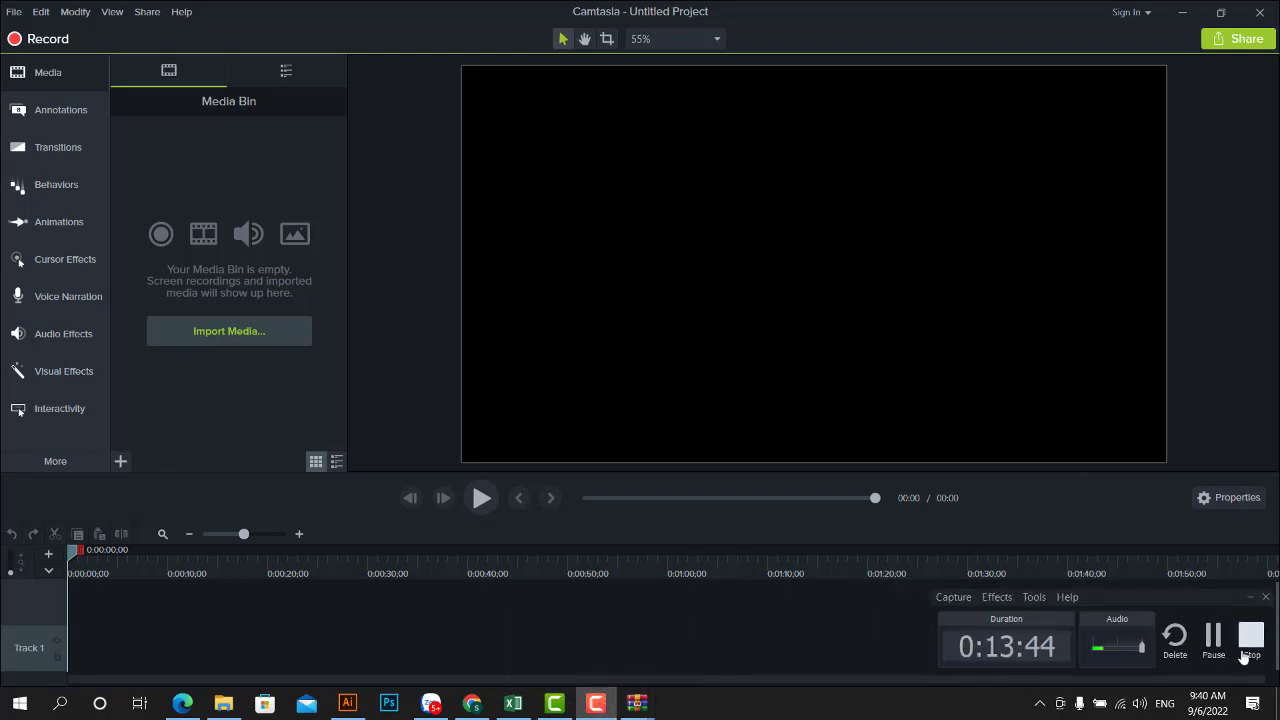